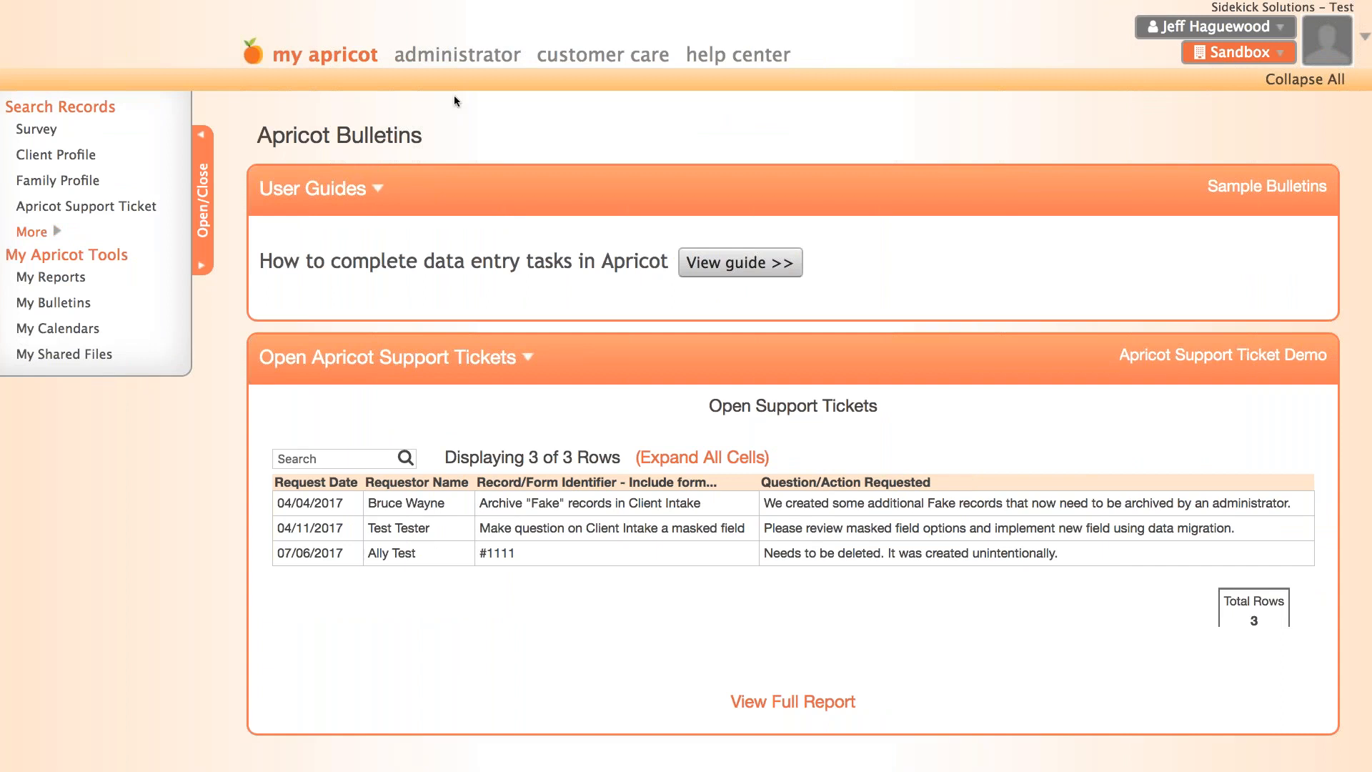
- Open the Survey form for editing from the administrator's list of standard forms
click(430, 57)
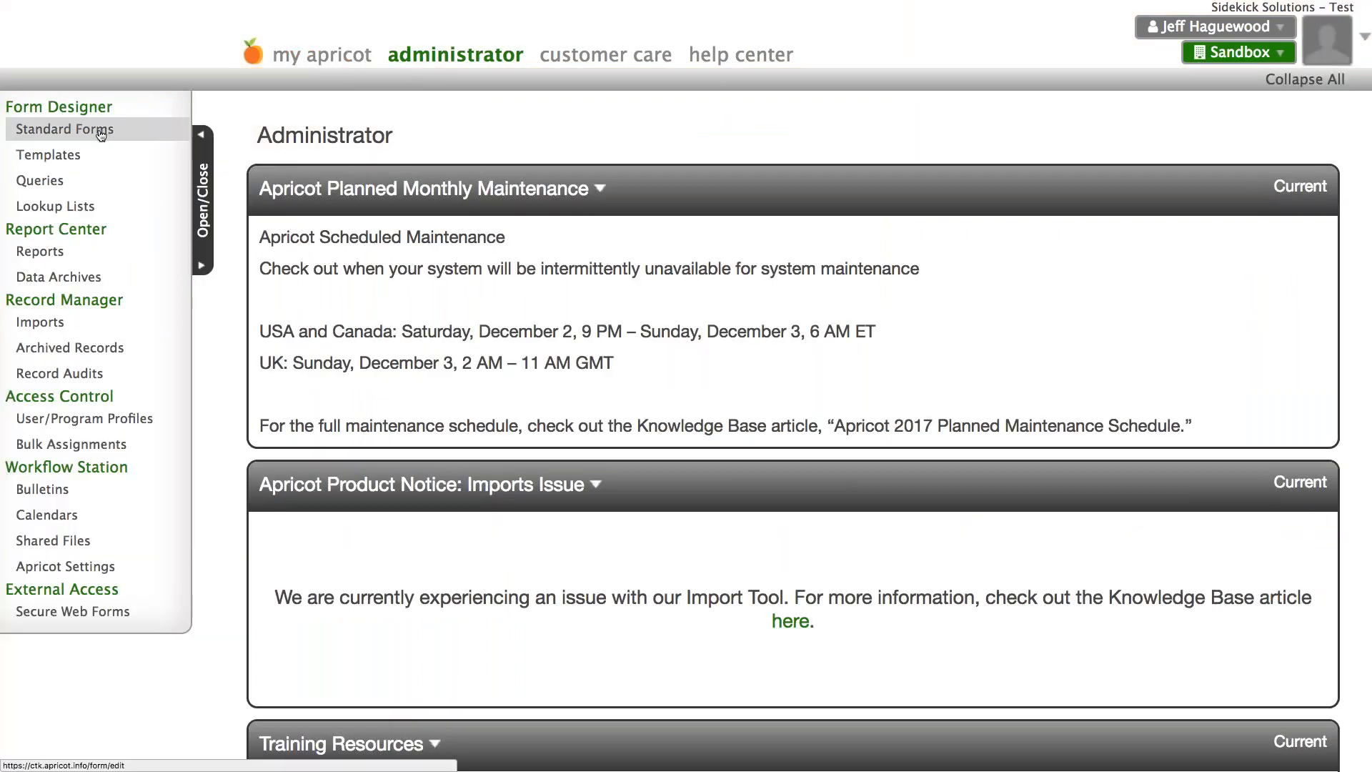
click(100, 136)
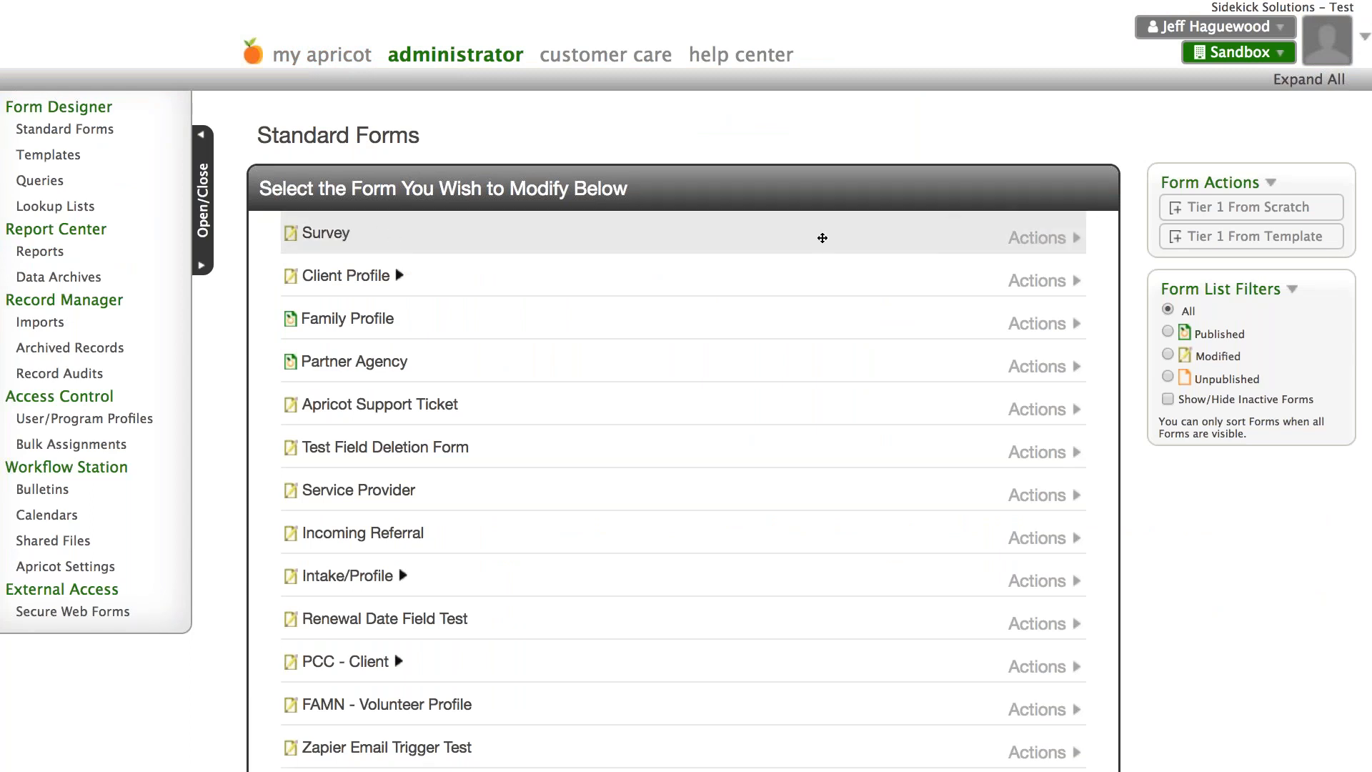
click(1040, 238)
click(1058, 272)
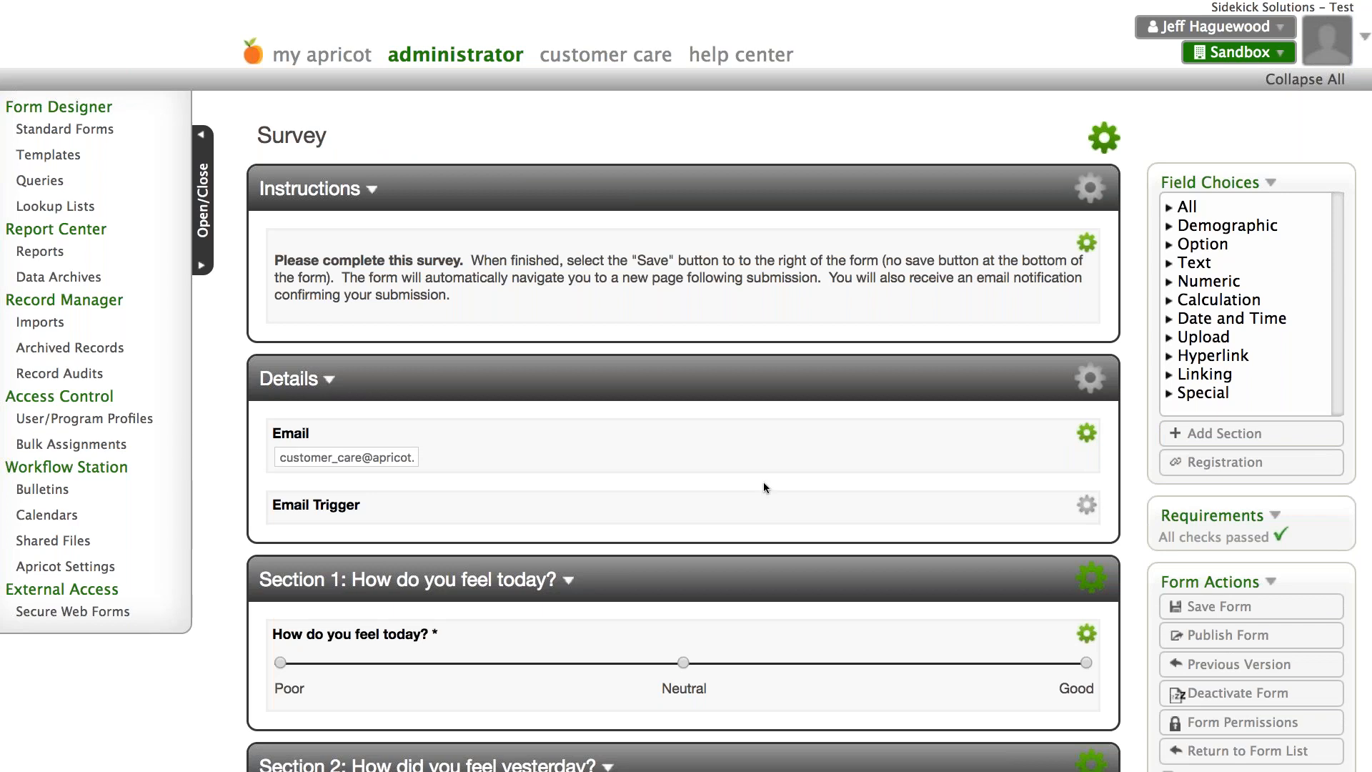
- Publish the Survey form and confirm the publication
scroll(763, 482, down, 3)
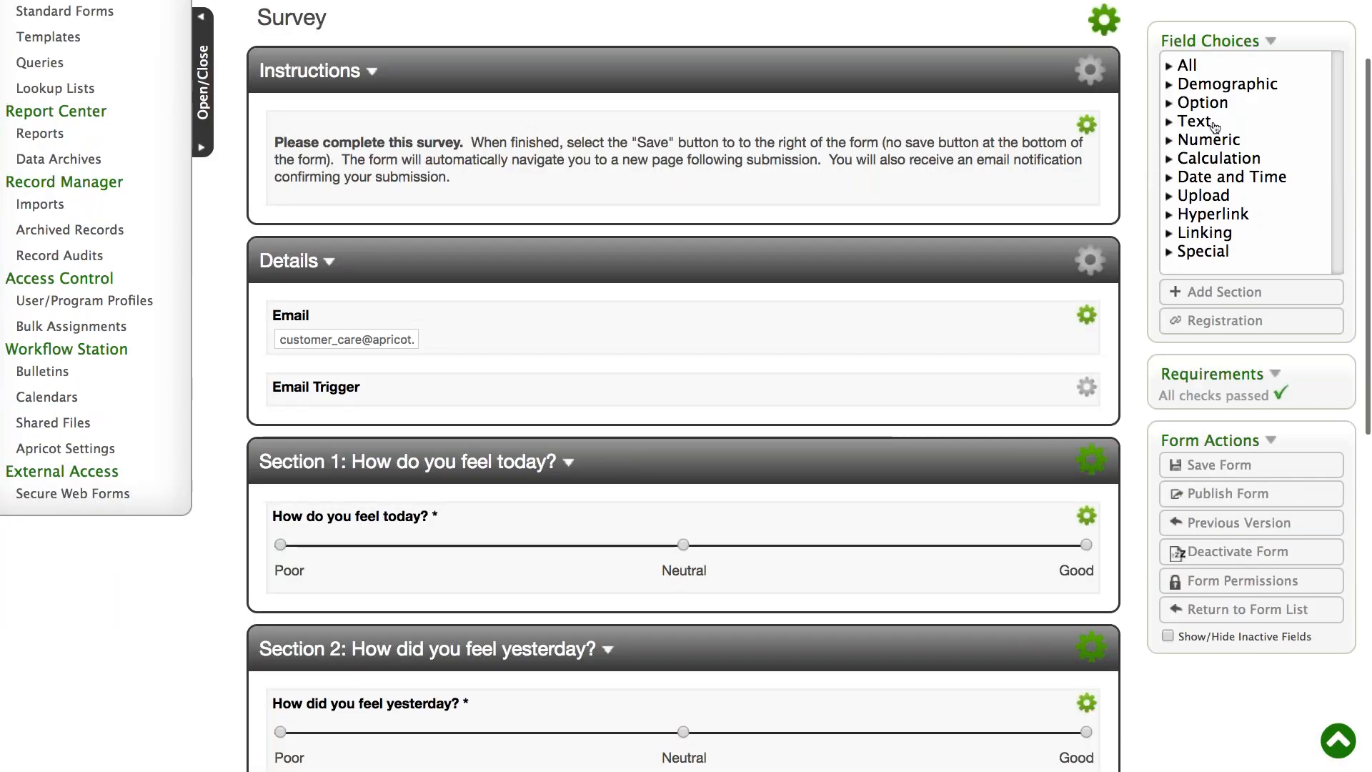
scroll(1215, 127, up, 3)
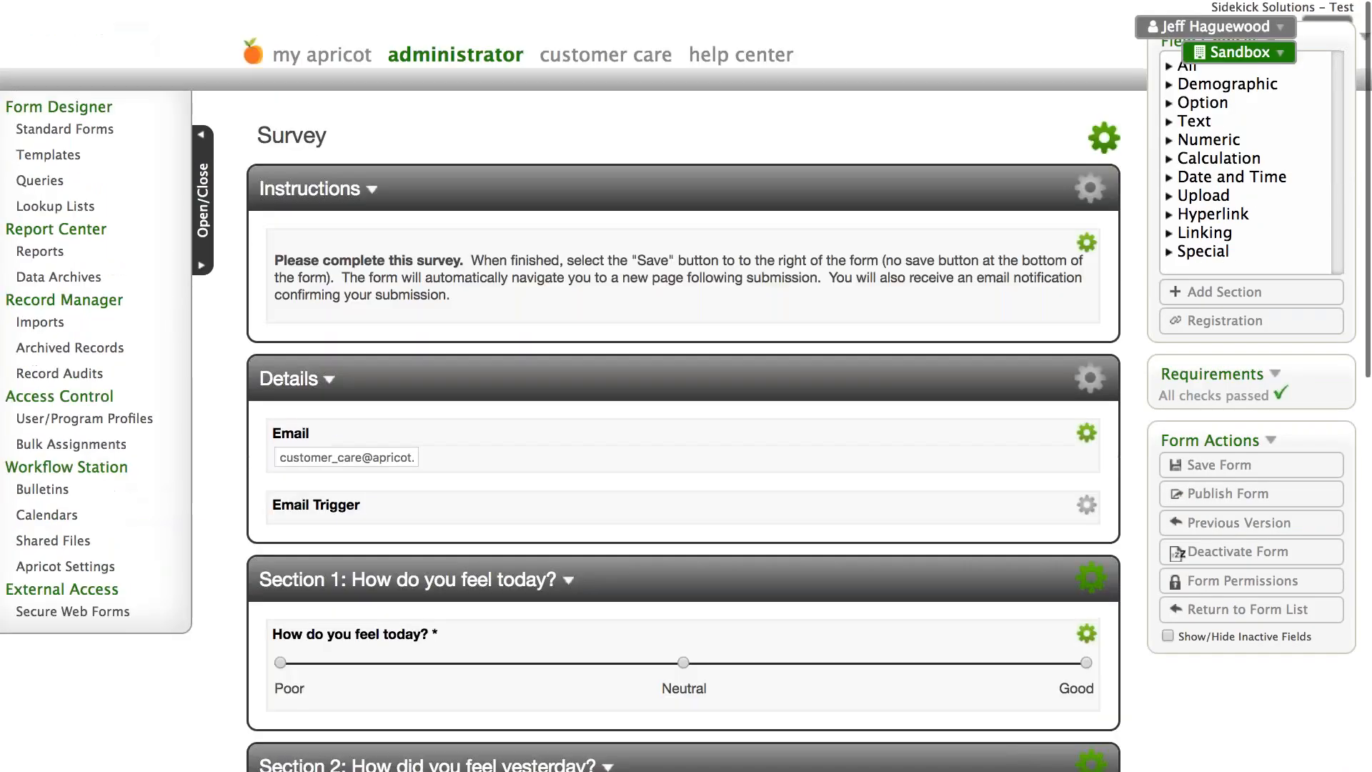
scroll(683, 429, down, 5)
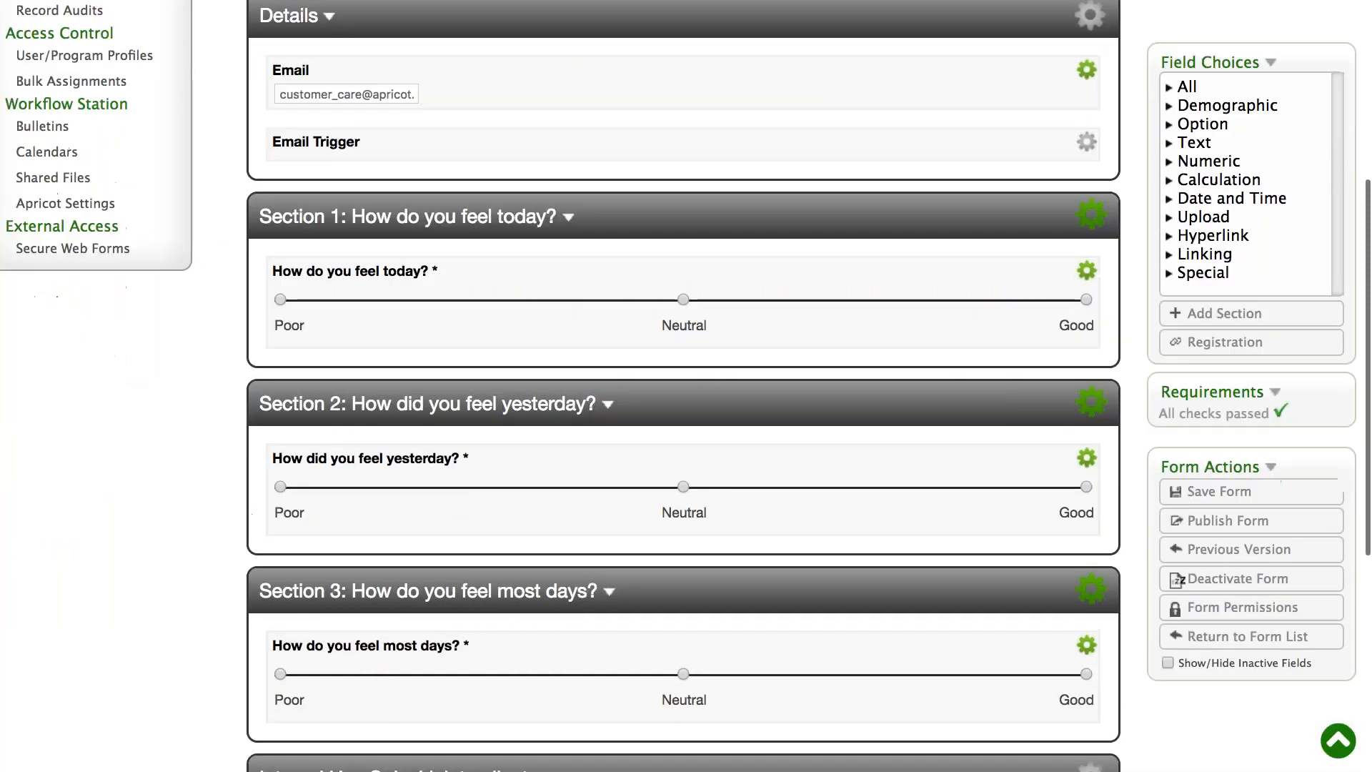
scroll(683, 386, down, 5)
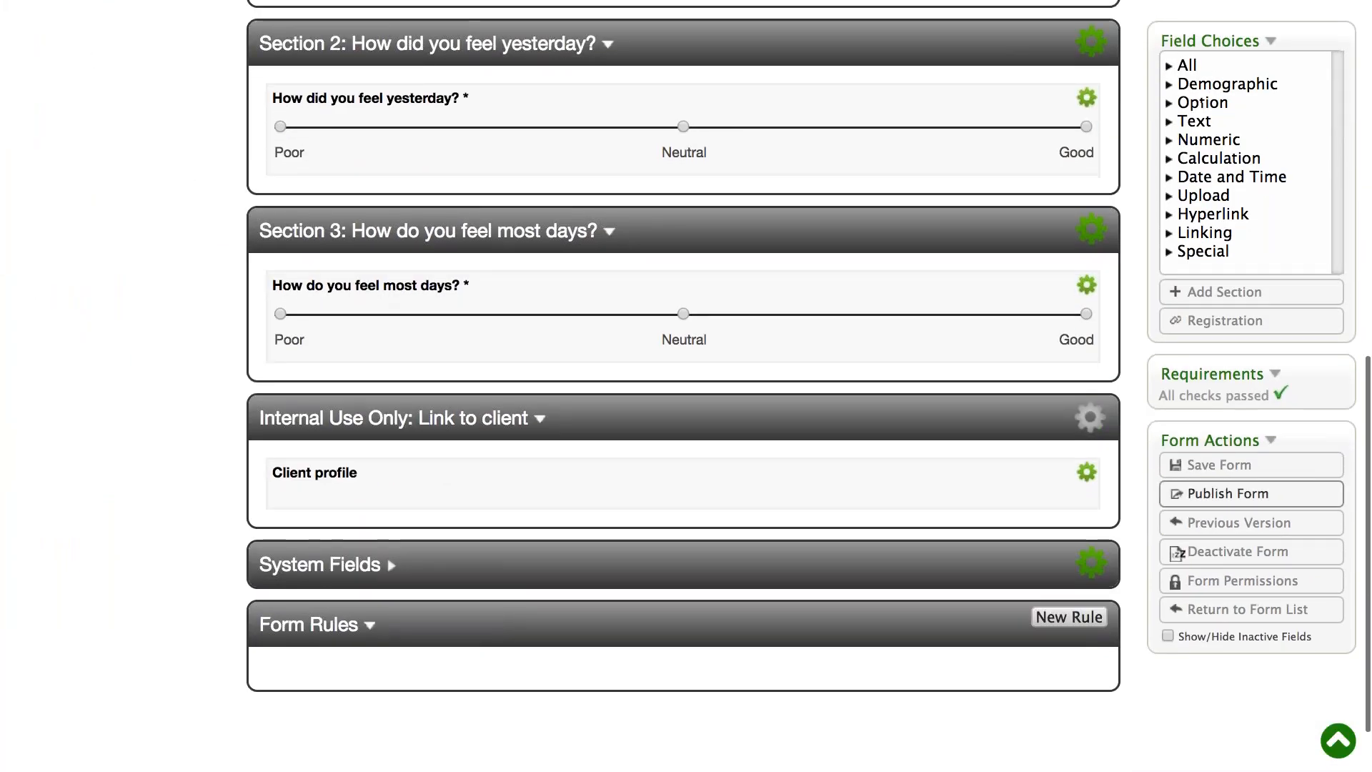
click(1177, 498)
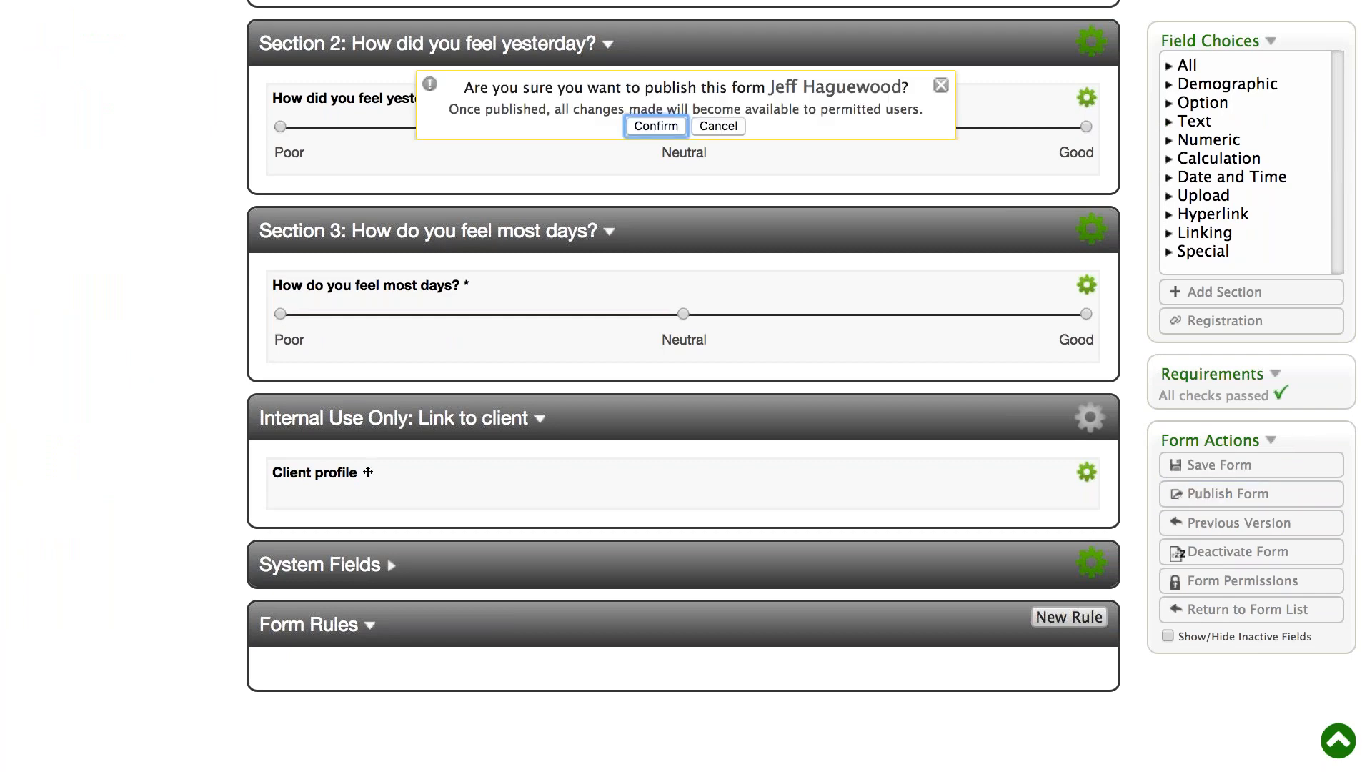
click(658, 127)
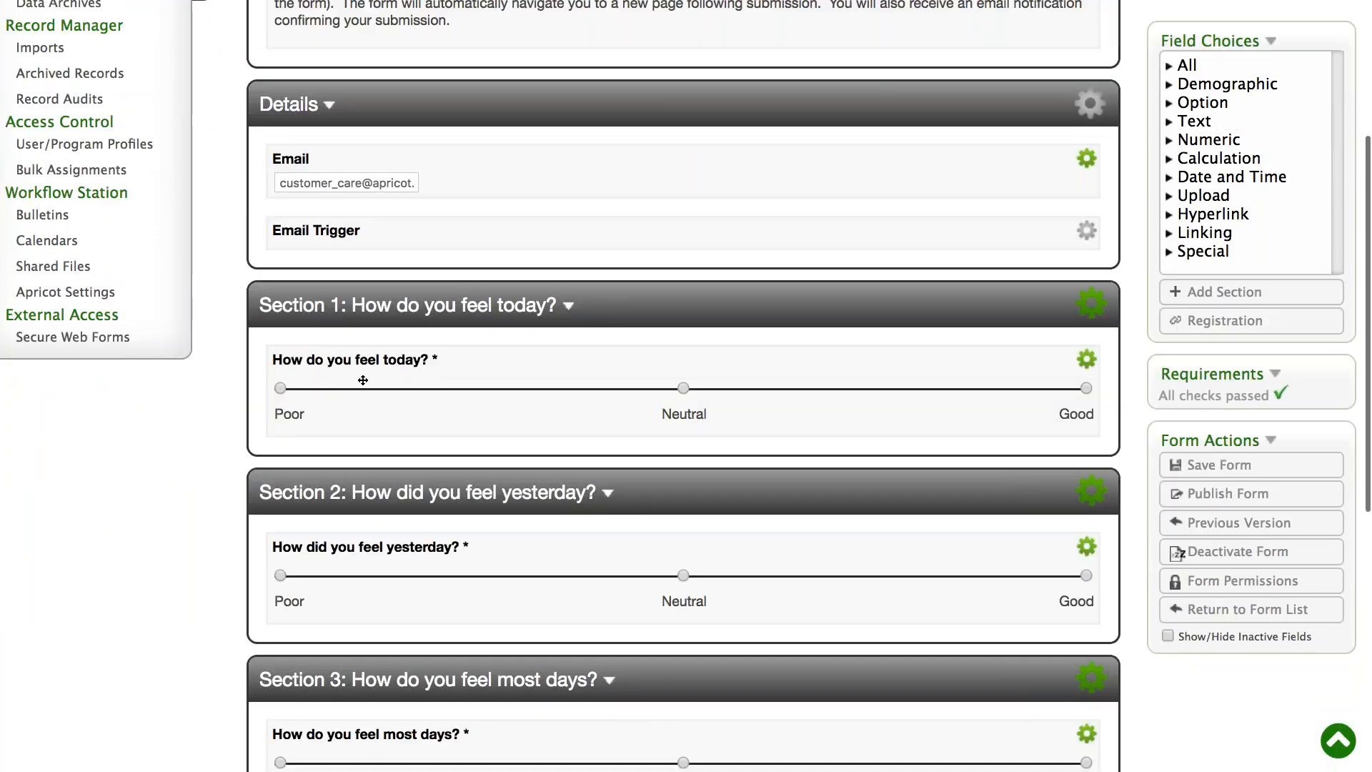
- Review the Survey form's sections in the designer and in a blank Survey record as end users see it
scroll(1089, 393, down, 2)
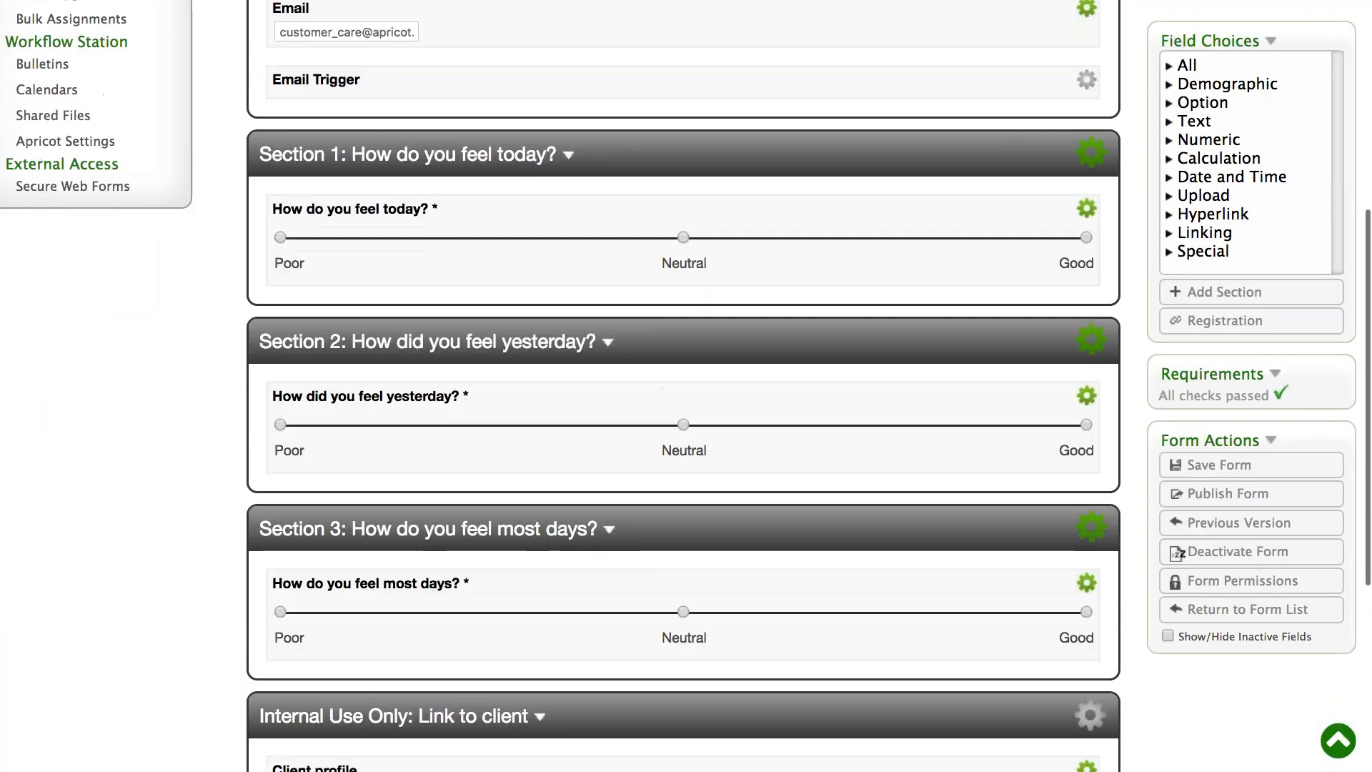
scroll(291, 421, down, 1)
scroll(291, 421, up, 6)
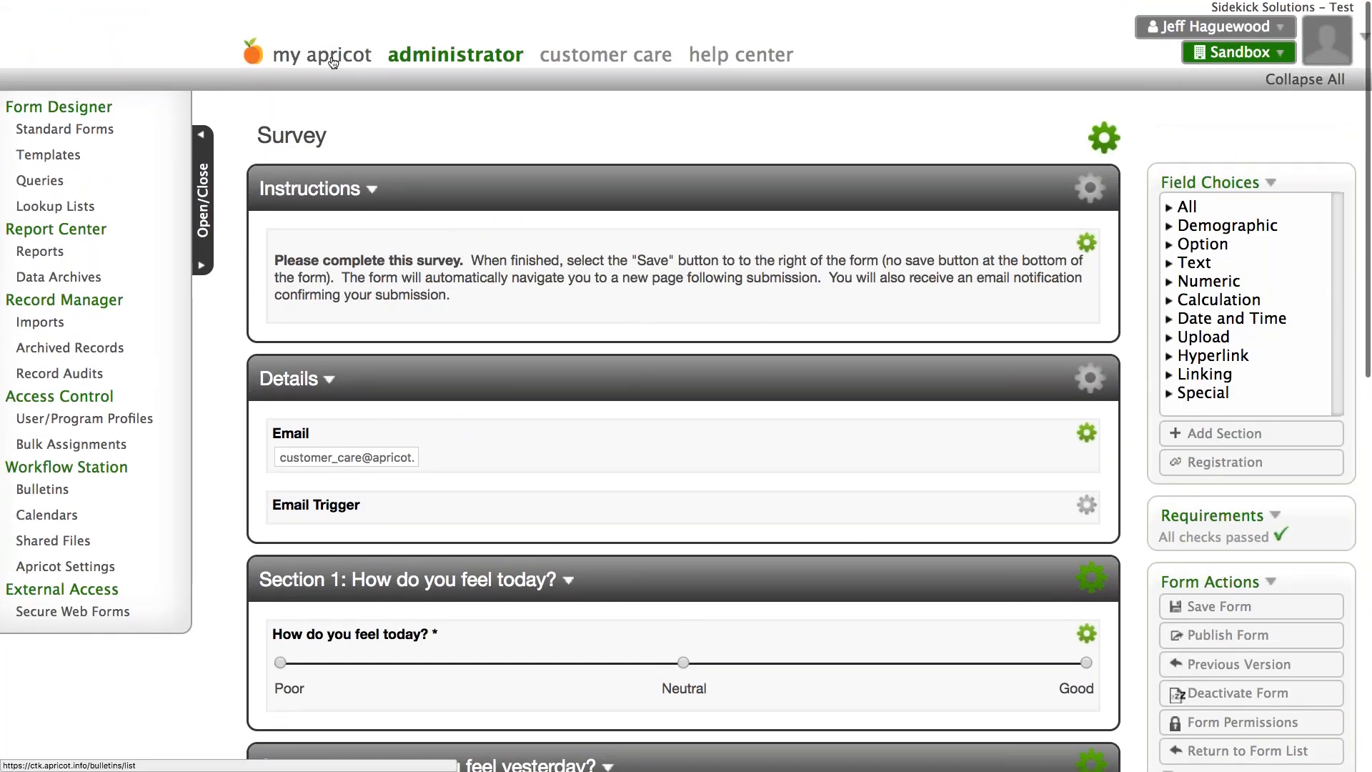
click(331, 60)
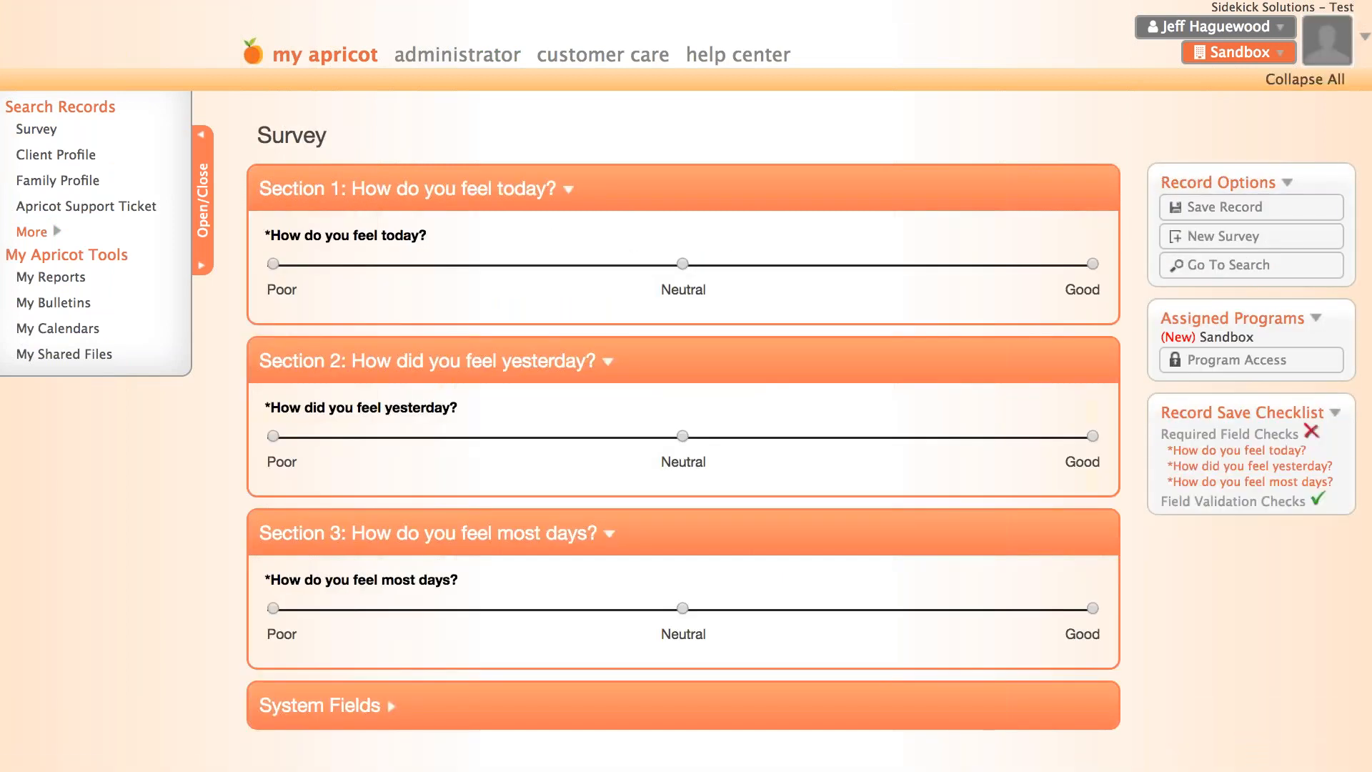
scroll(580, 210, down, 1)
scroll(686, 365, down, 2)
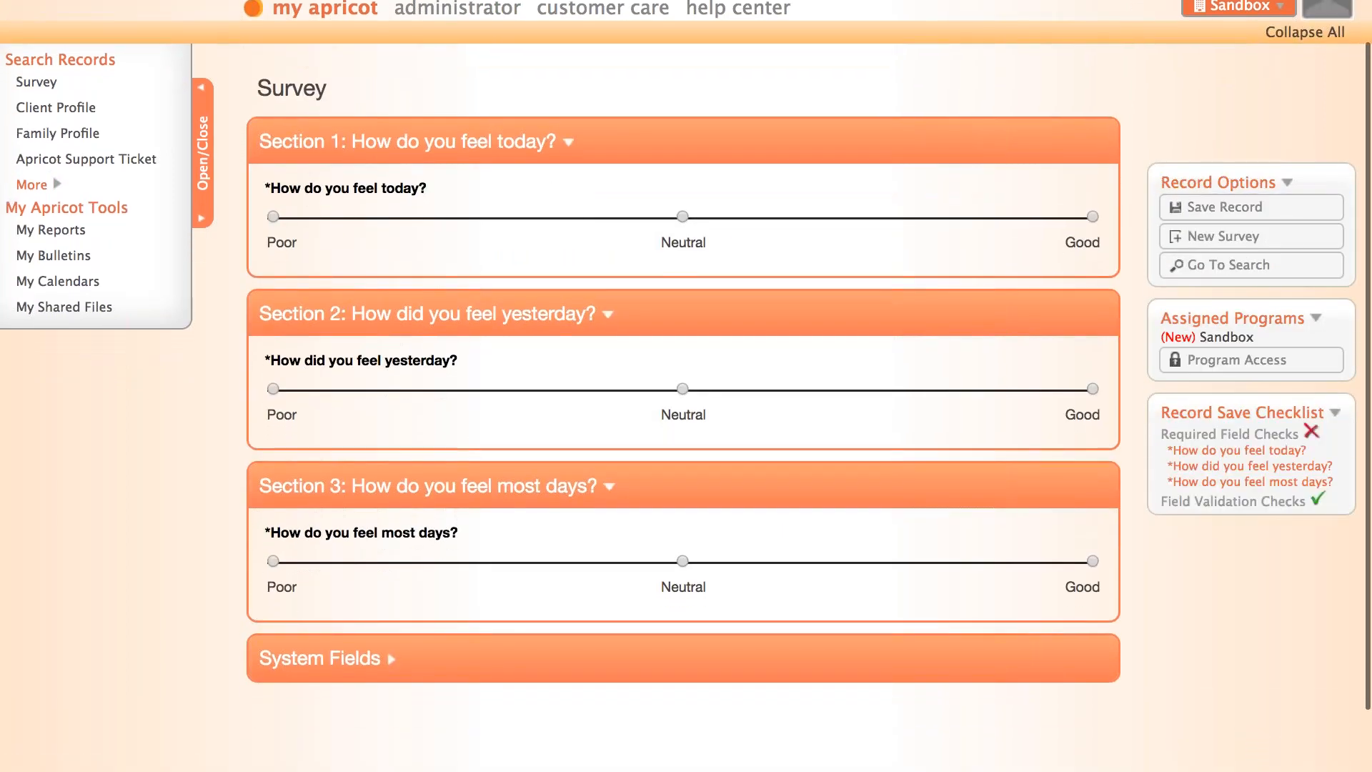
scroll(686, 386, down, 1)
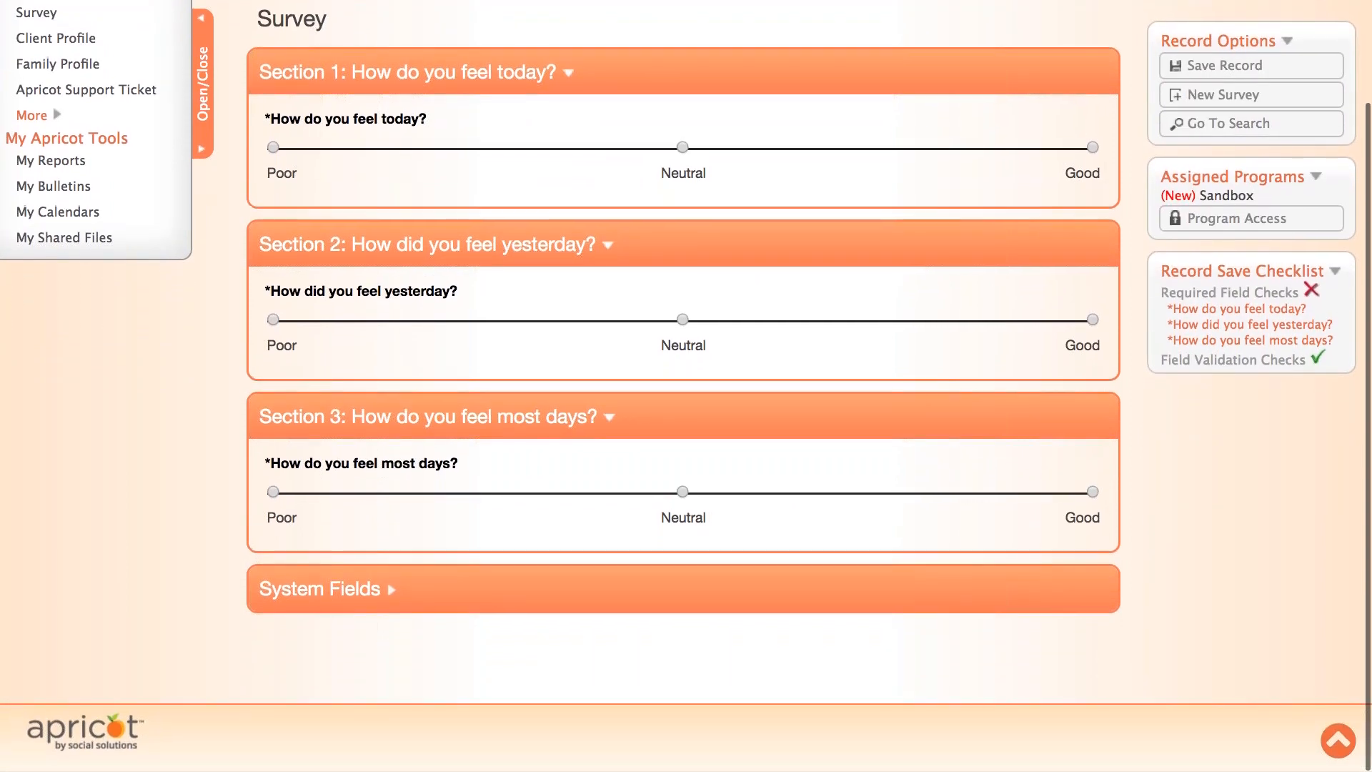
scroll(686, 386, up, 3)
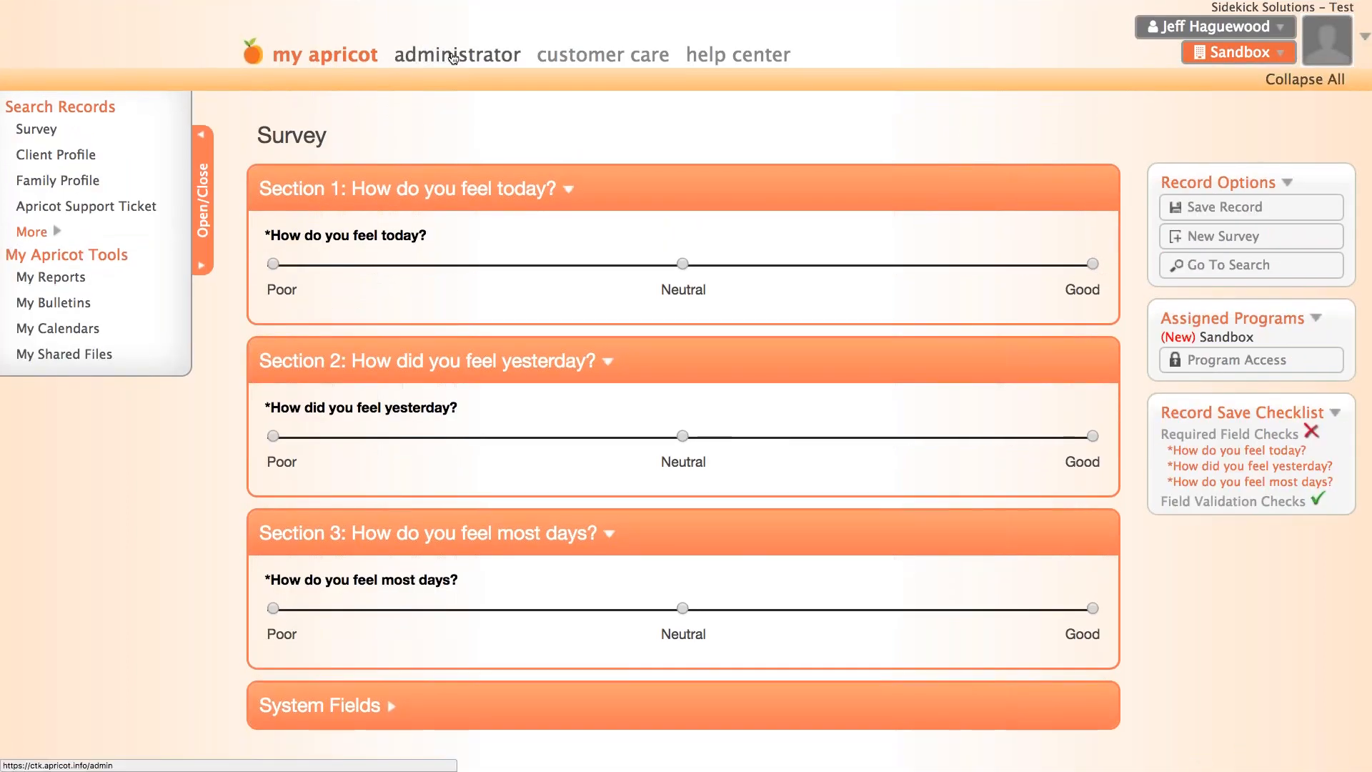
- Open the Web Form Access user record in the administrator's user profiles and check its name fields
click(453, 57)
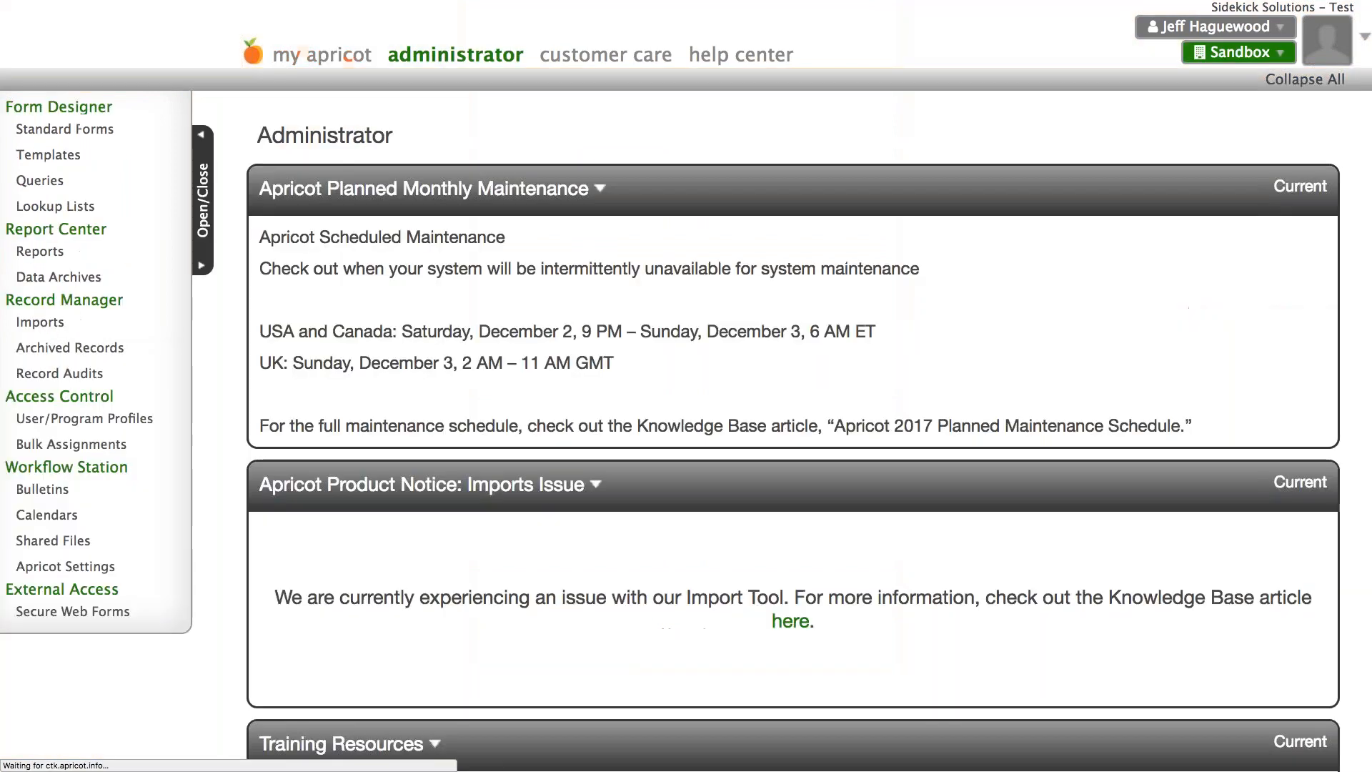
click(120, 420)
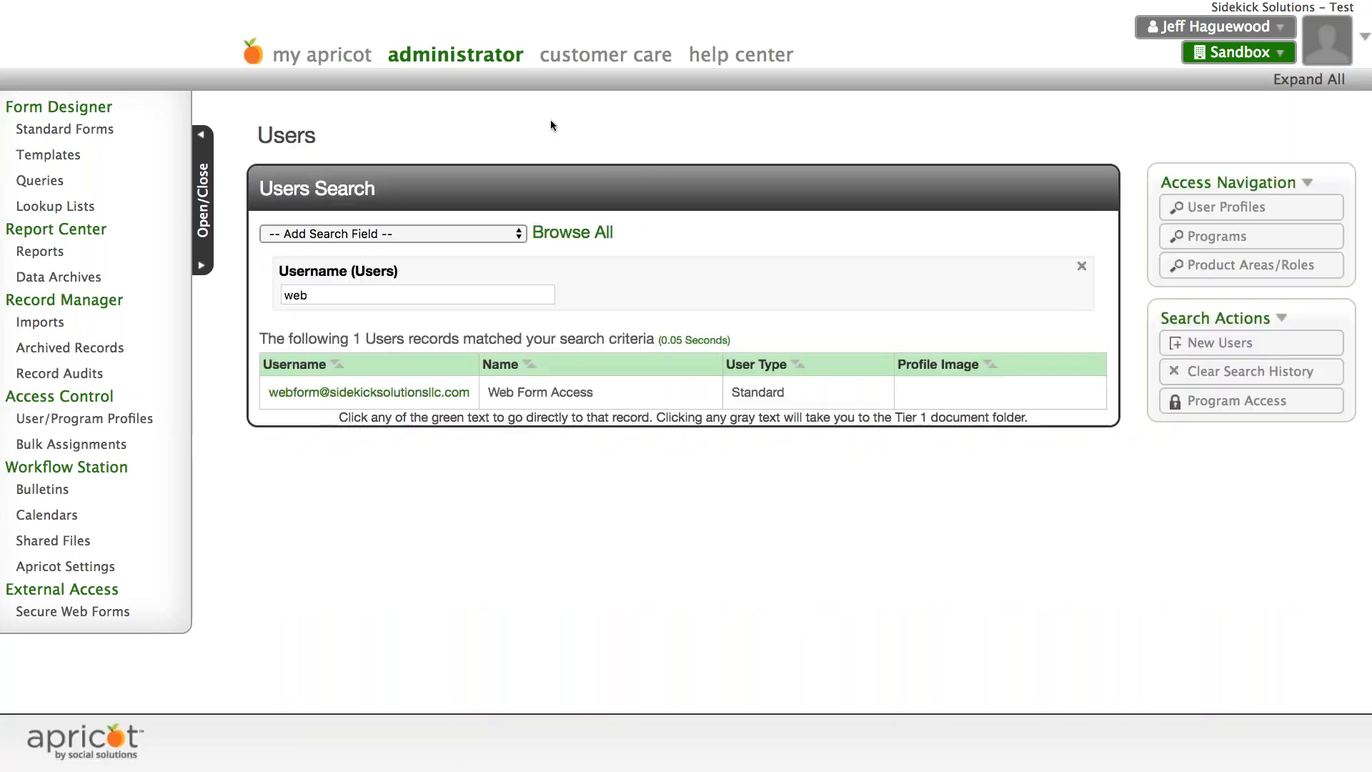
scroll(551, 120, down, 1)
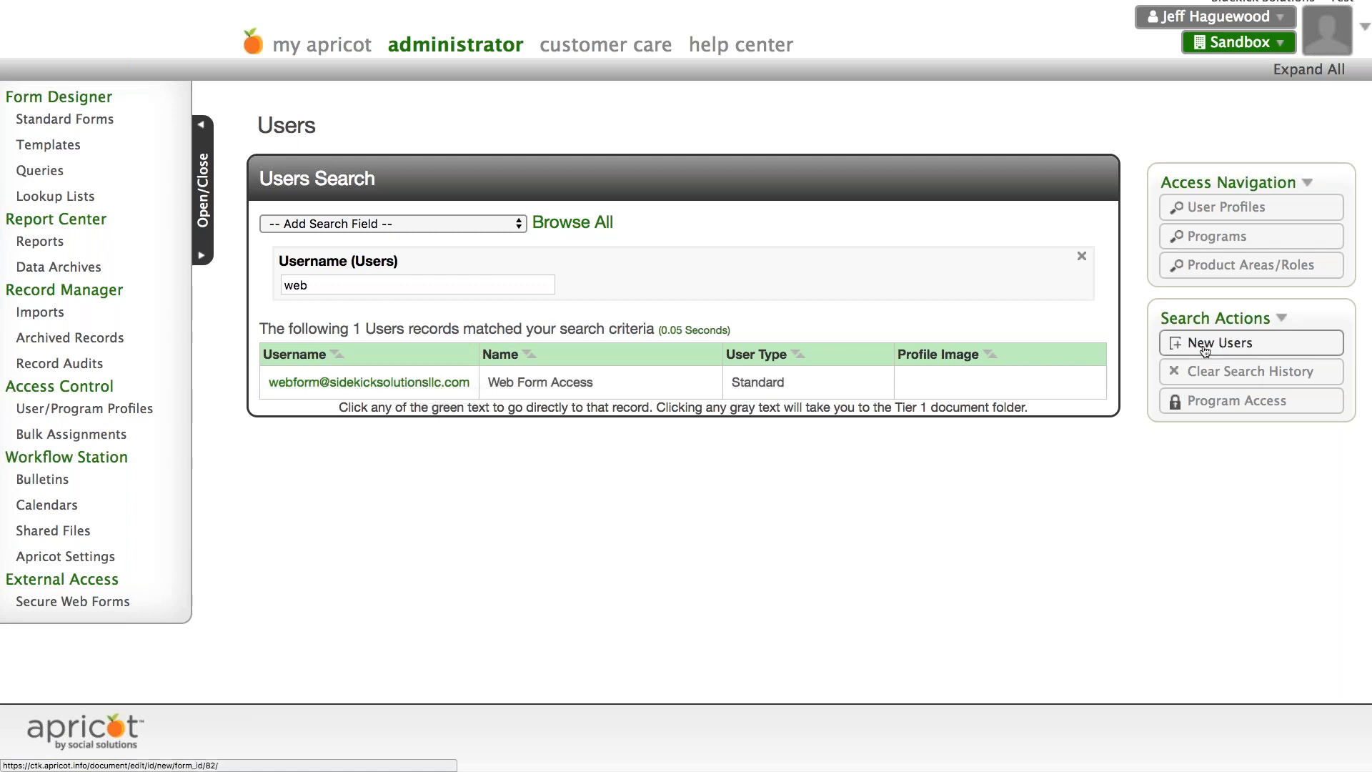
click(348, 383)
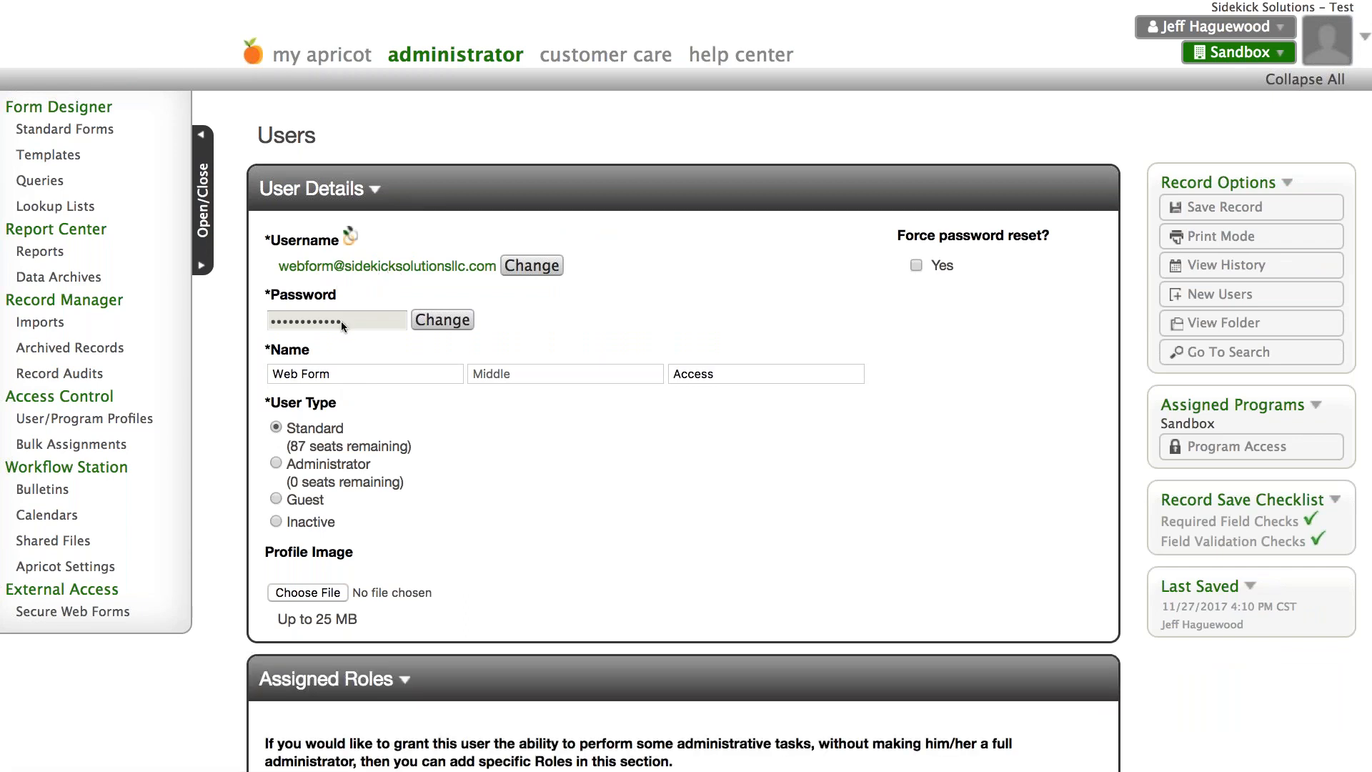
triple_click(351, 372)
drag(723, 374, 657, 373)
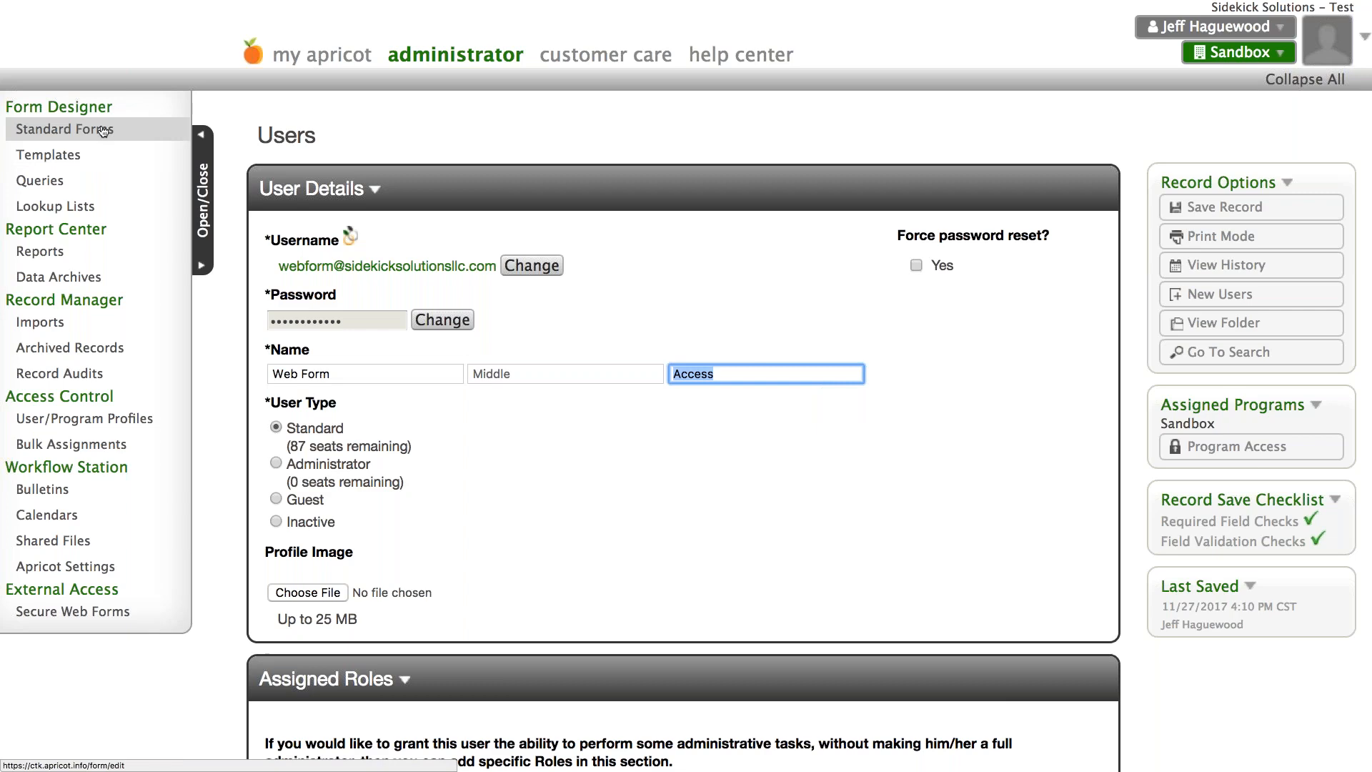
- Open the Web Form Users permission set assigned to this user and go to its form permissions
scroll(618, 350, down, 7)
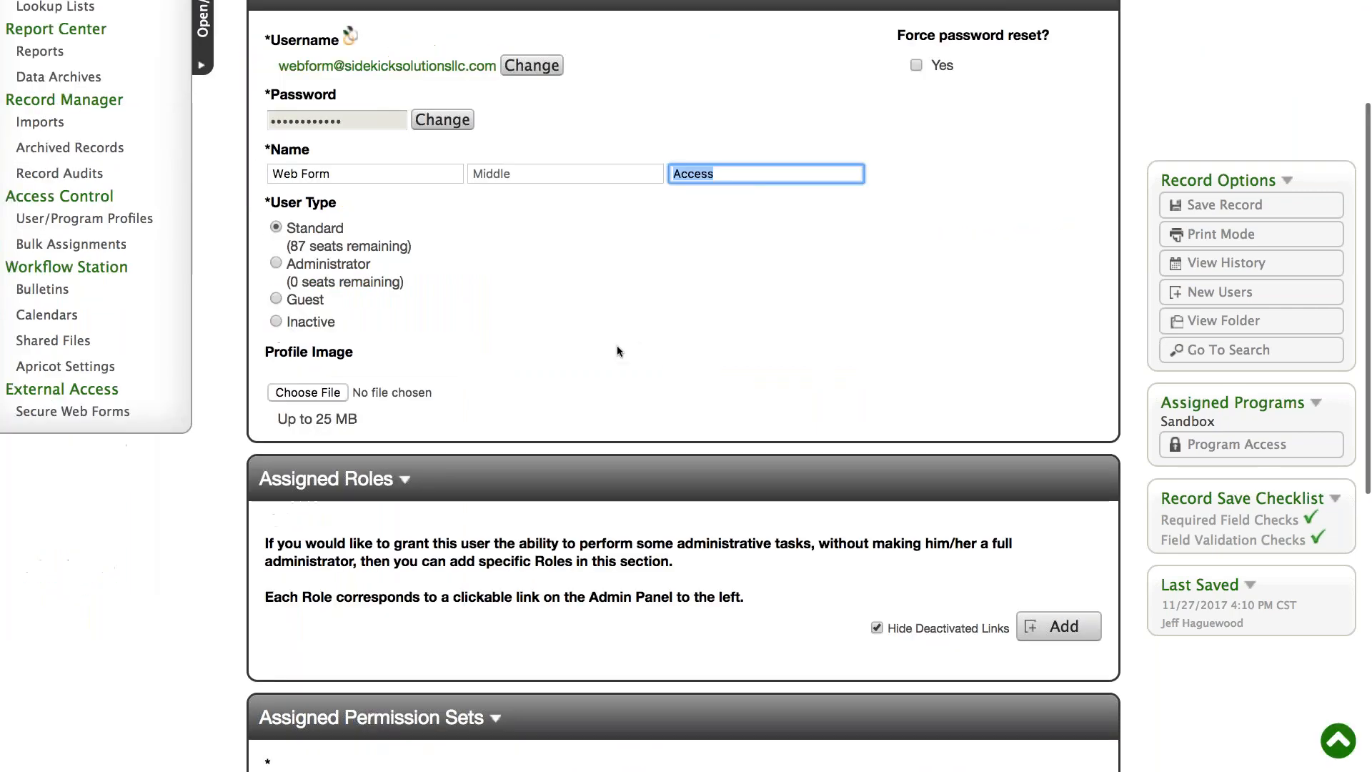
scroll(617, 350, down, 3)
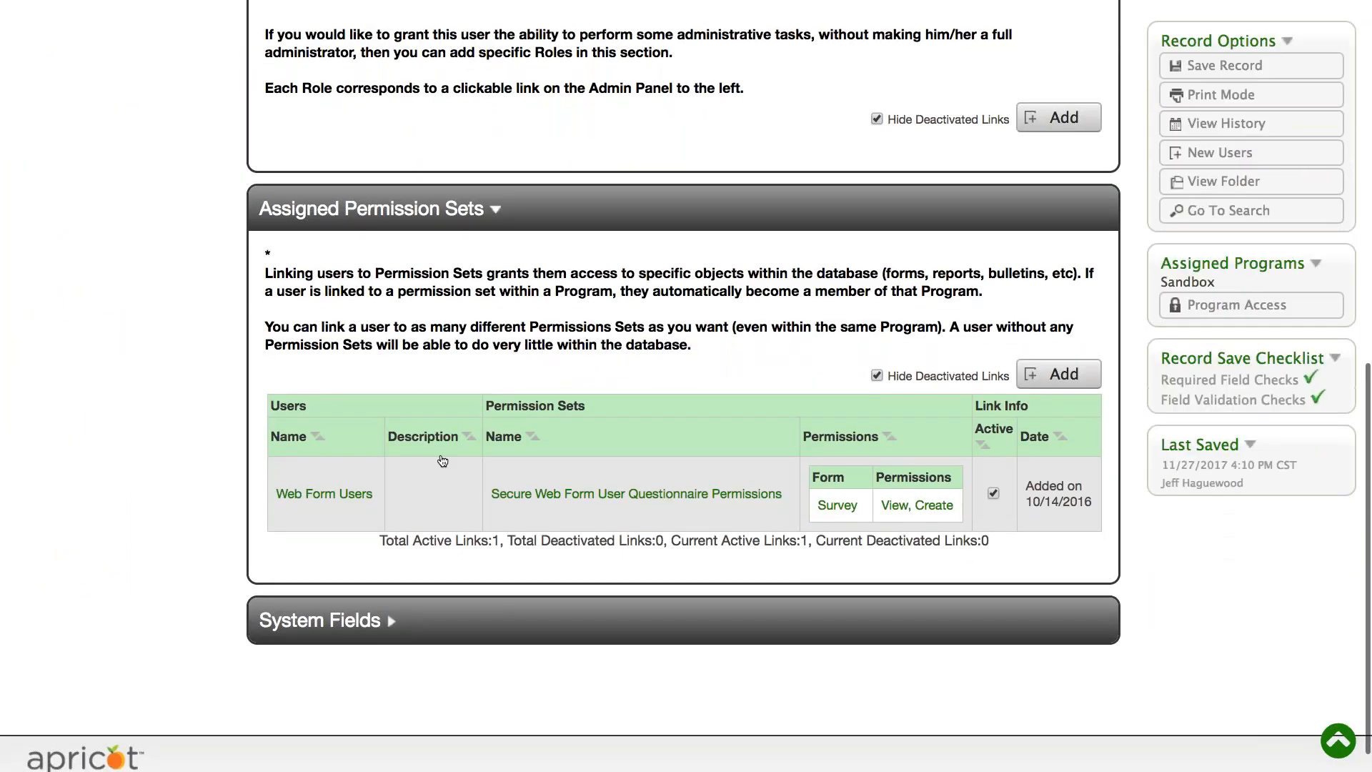
click(323, 500)
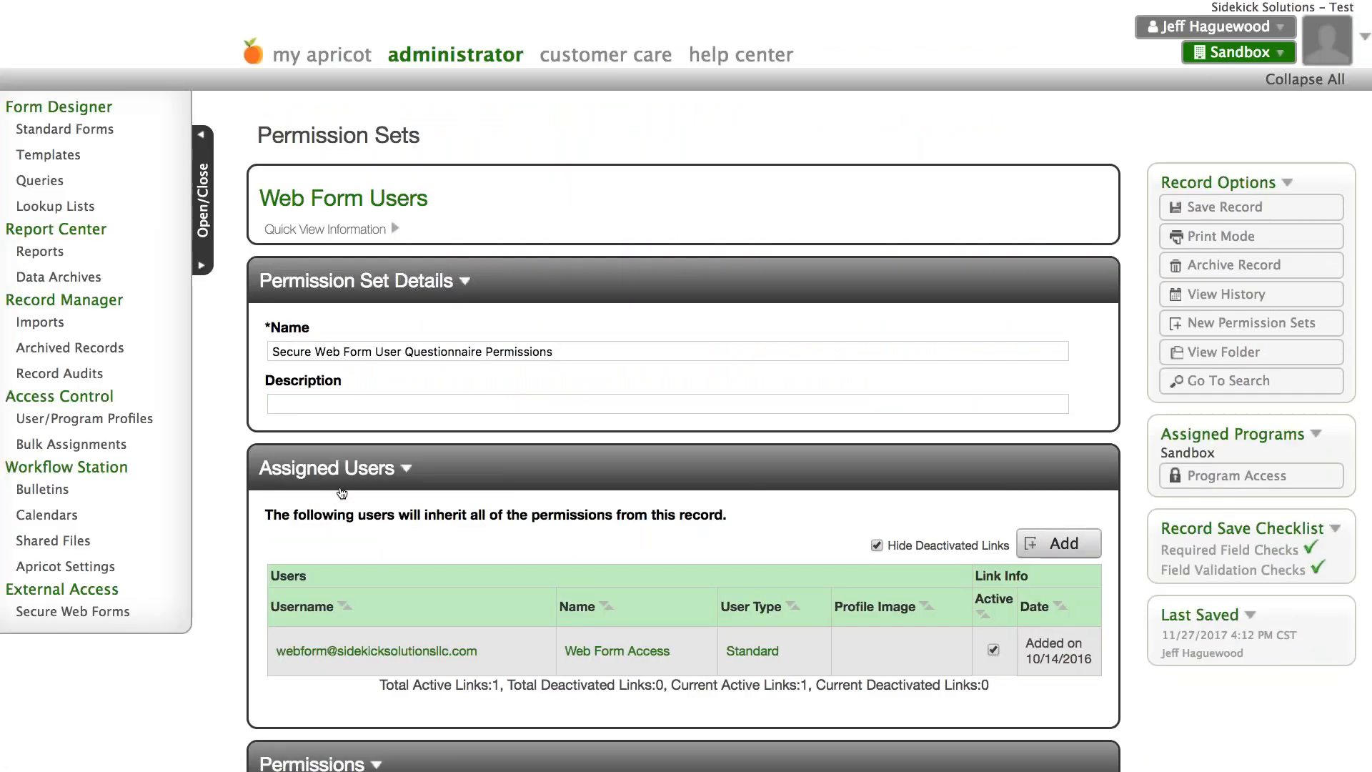
scroll(587, 243, down, 3)
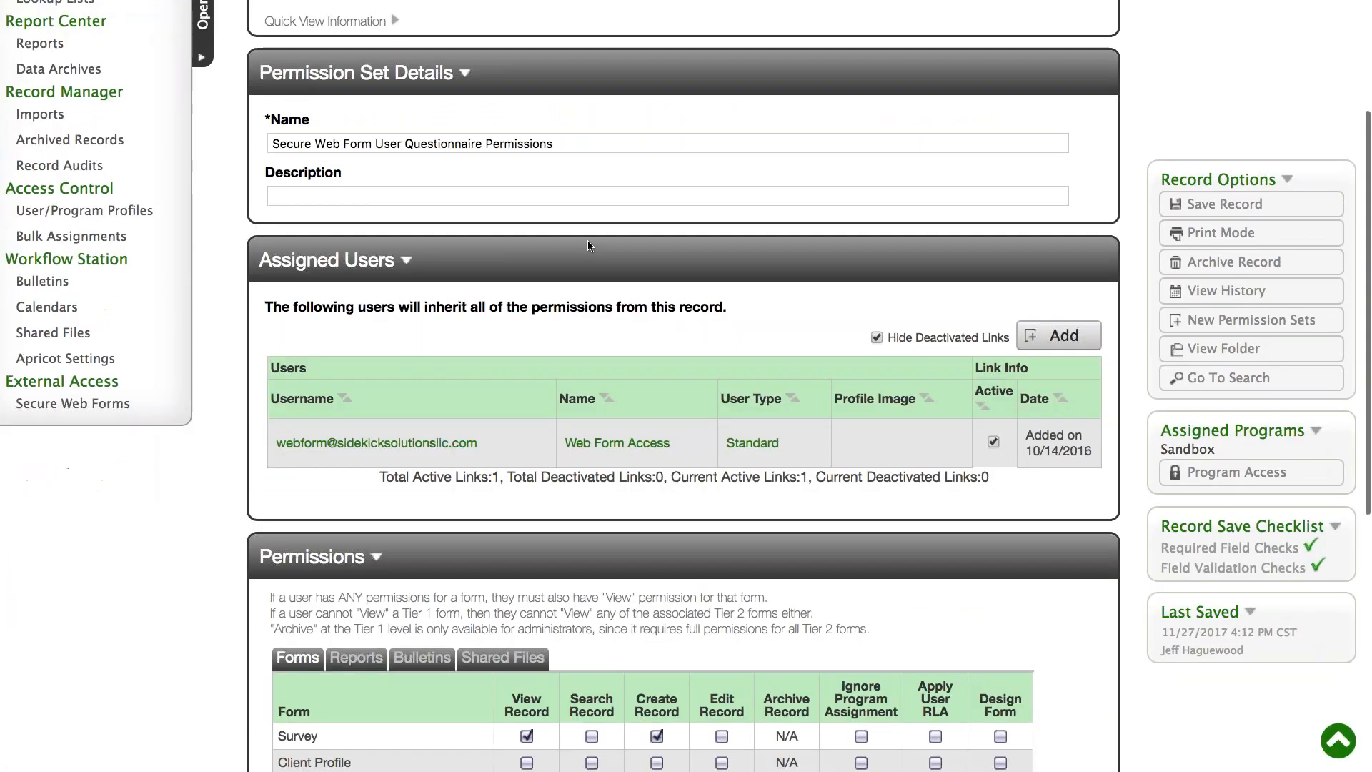
scroll(587, 240, down, 5)
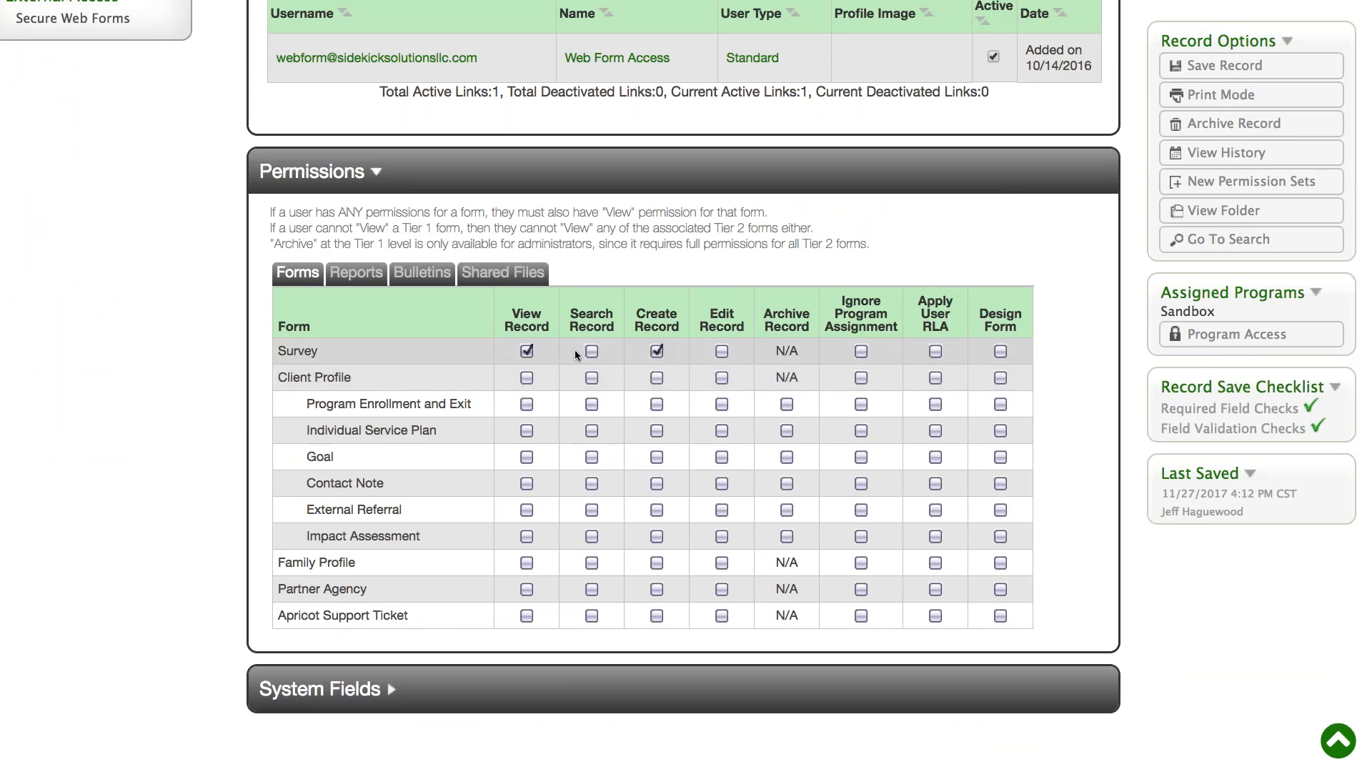
- Toggle the View Record and Create Record permissions for Survey, leaving both enabled
click(524, 349)
click(652, 350)
click(651, 349)
click(656, 350)
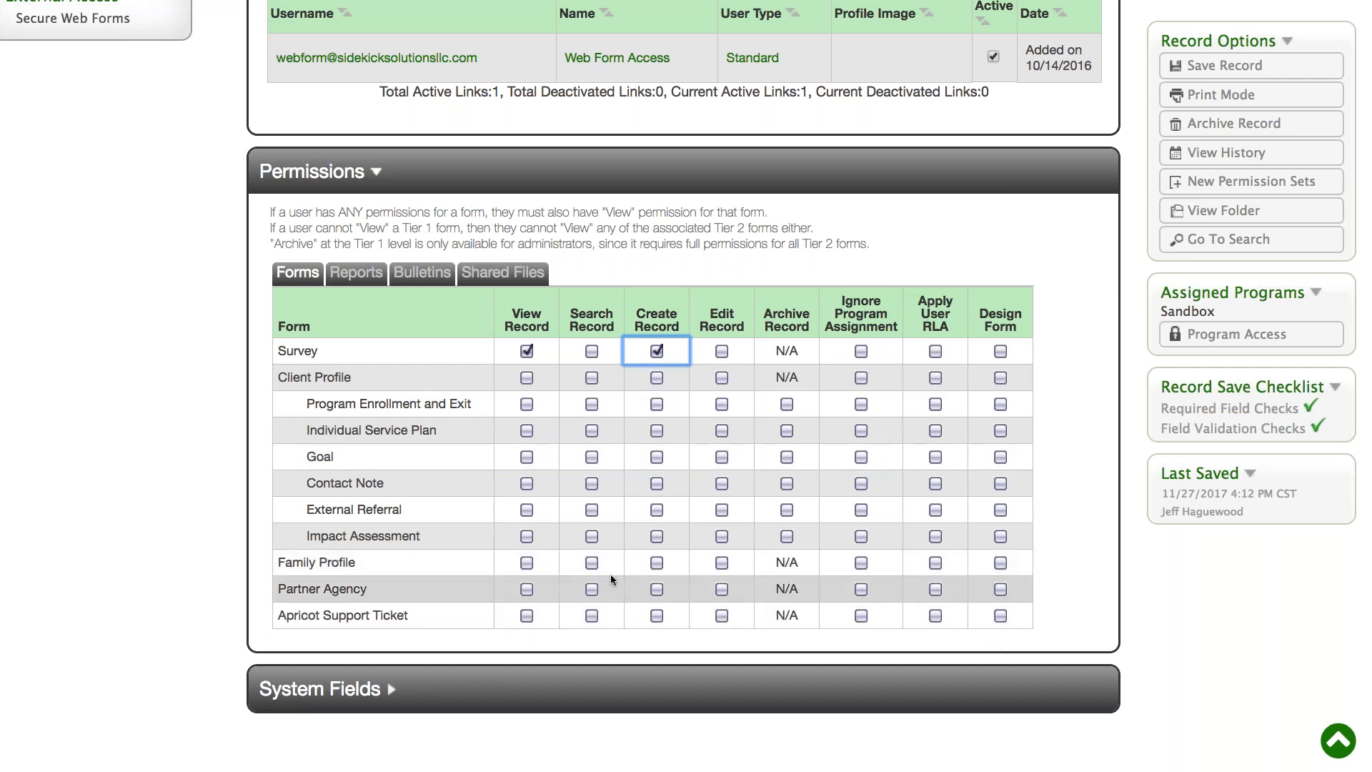
- Try the Create Record permission for Apricot Support Ticket and clear its Create Record and View Record permissions again
scroll(610, 574, up, 1)
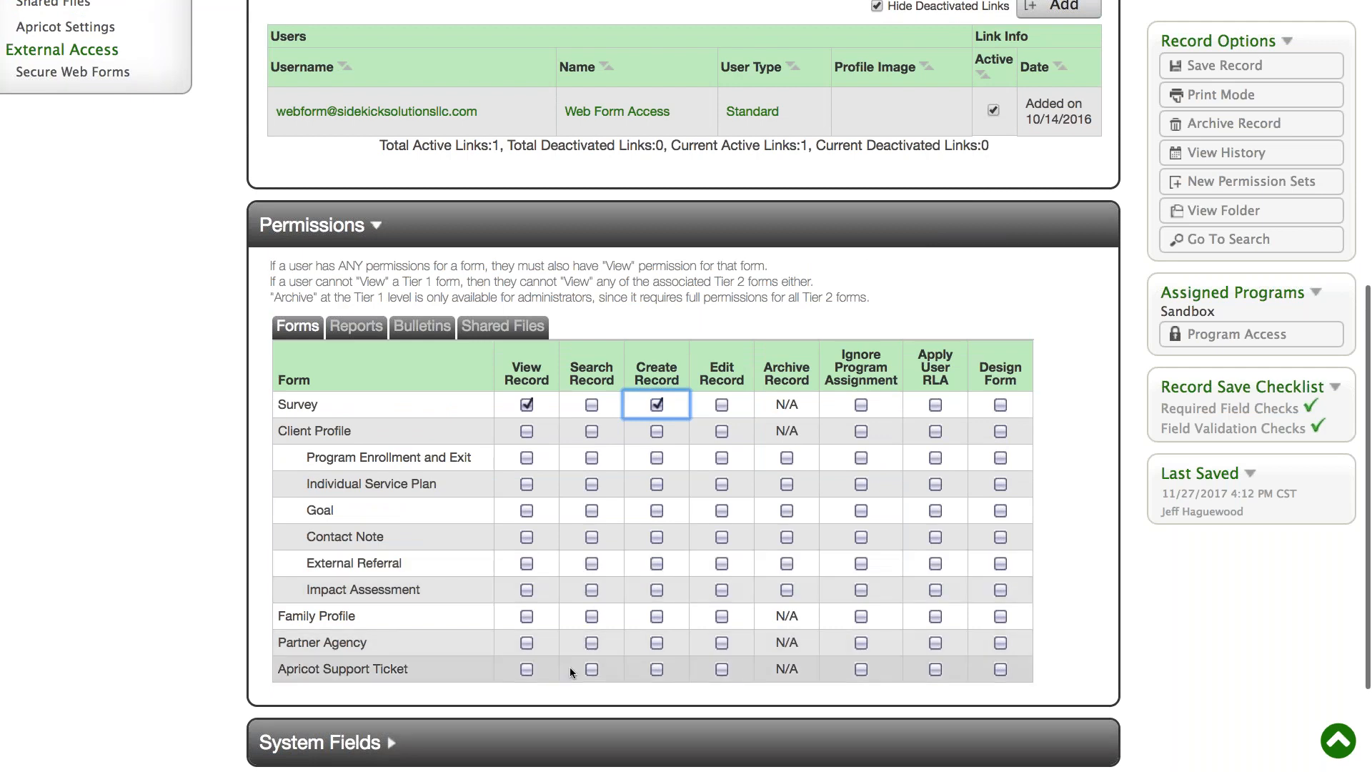
click(659, 670)
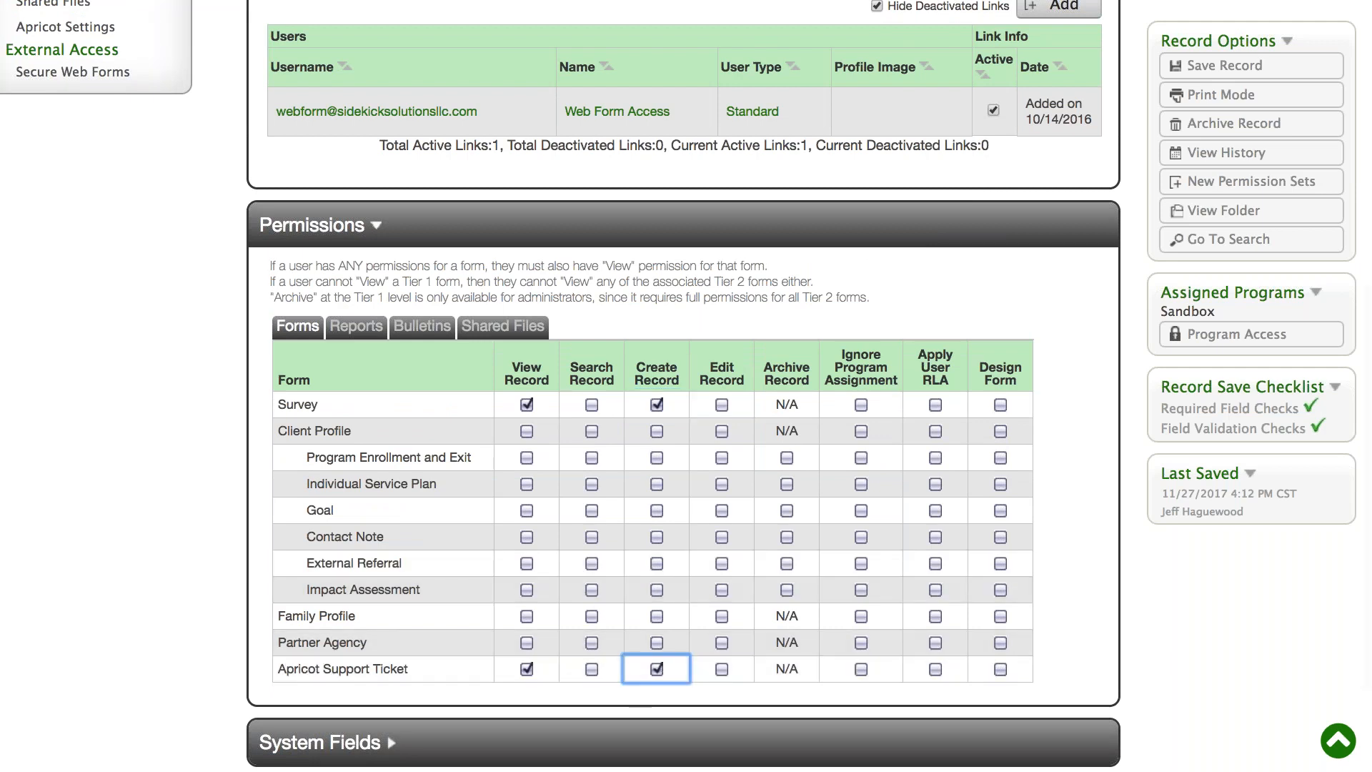
click(658, 668)
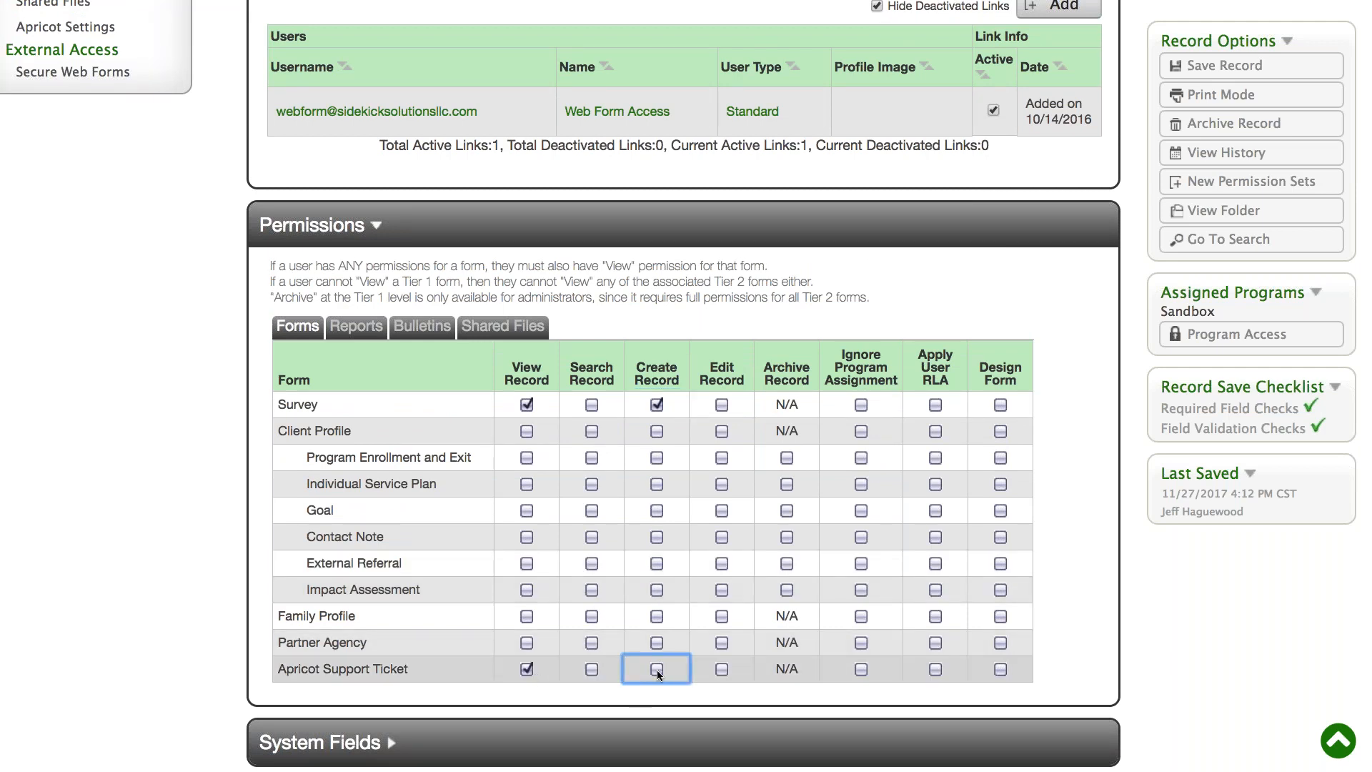
click(533, 668)
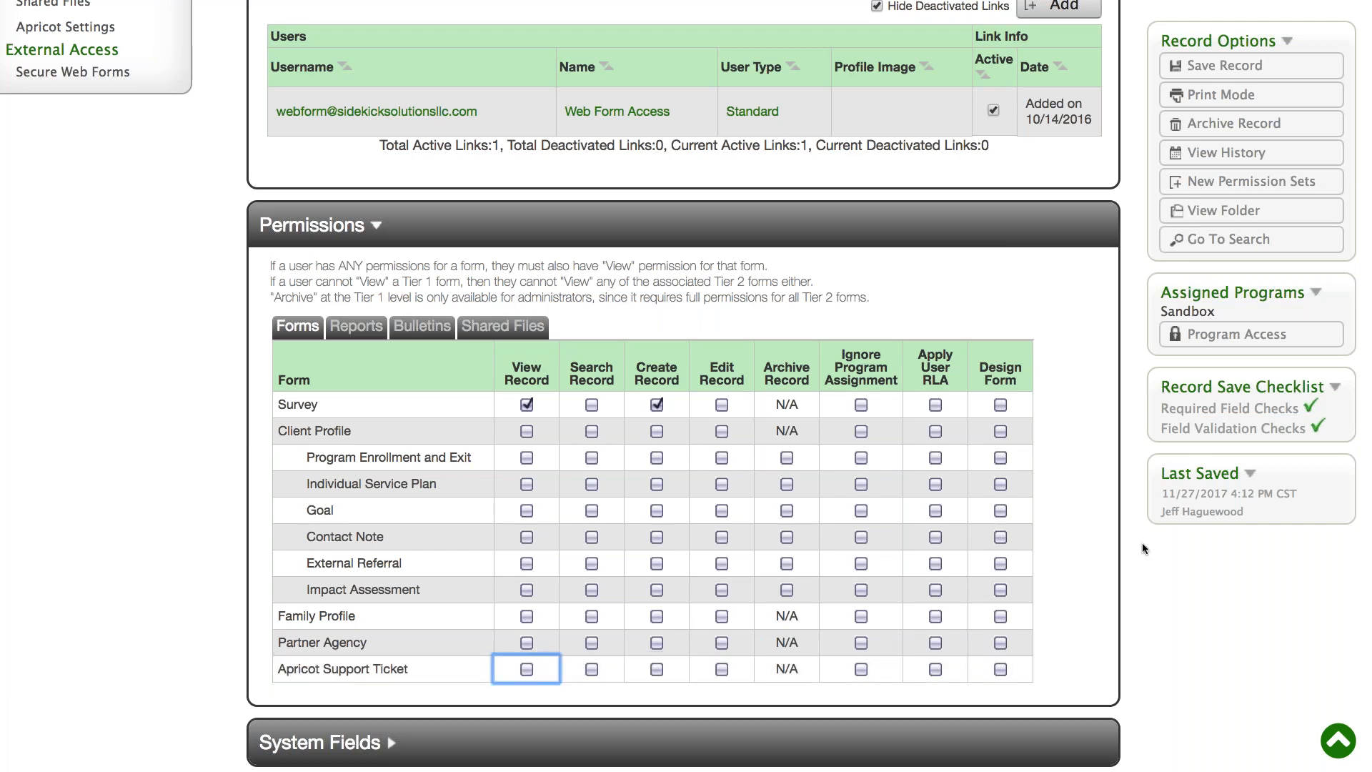
- Save the Web Form Users permission set record
scroll(1111, 612, up, 7)
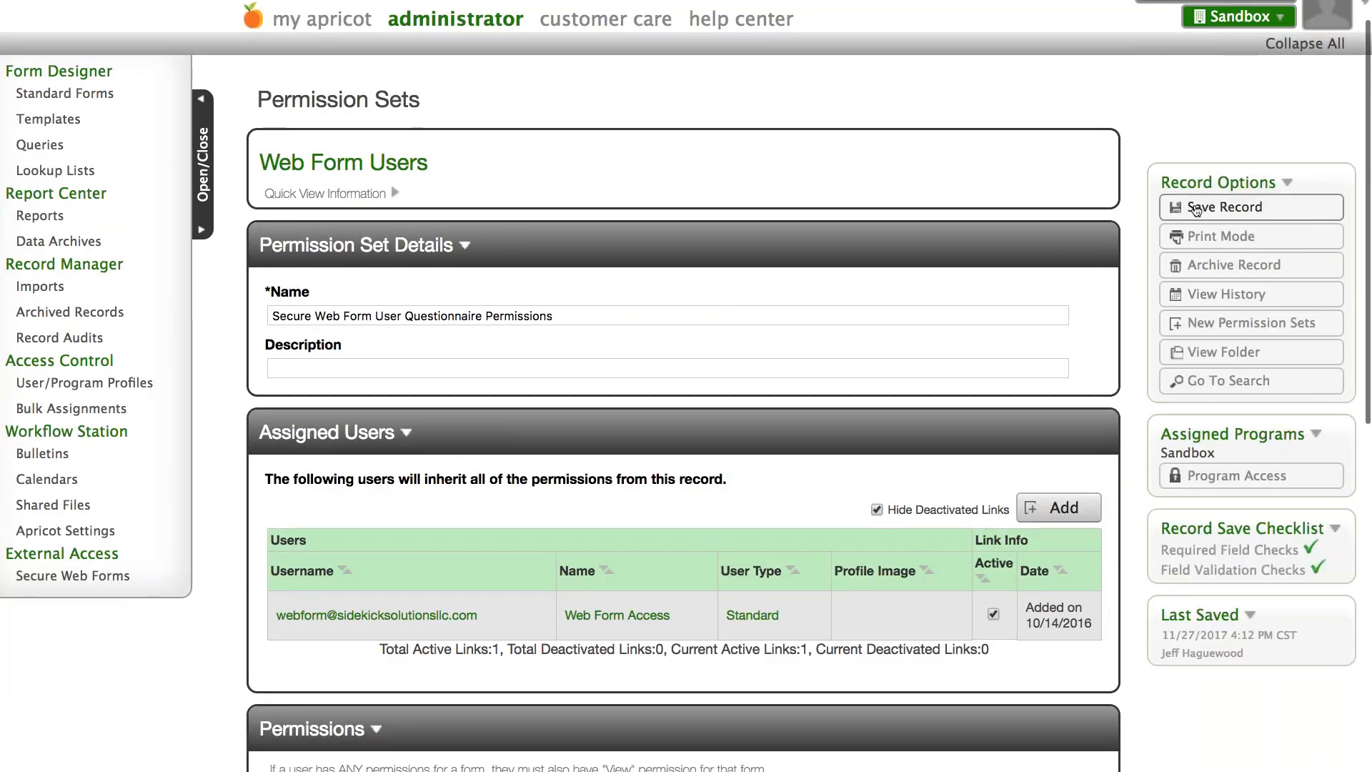
click(1224, 207)
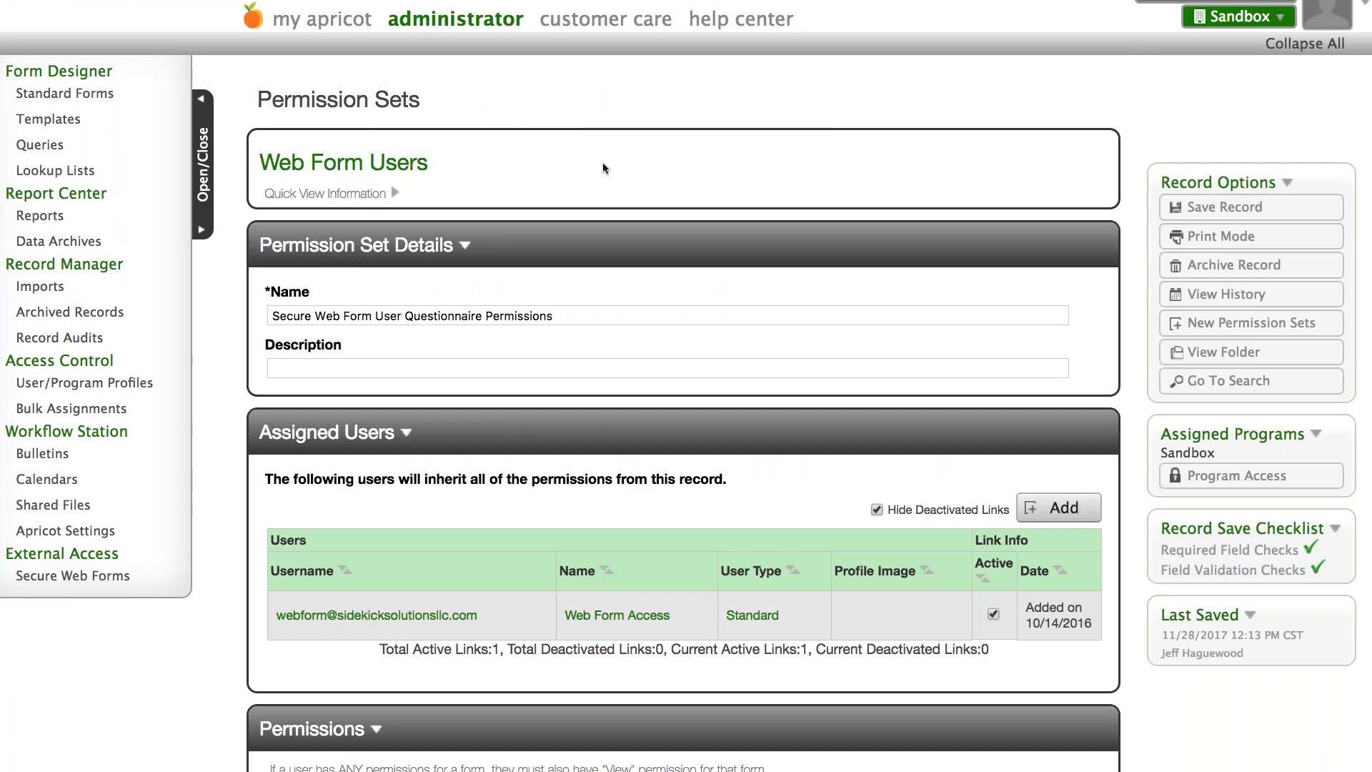
- Open Apricot Settings and check whether Secure Web Forms is enabled among the A La Carte standard features
click(79, 538)
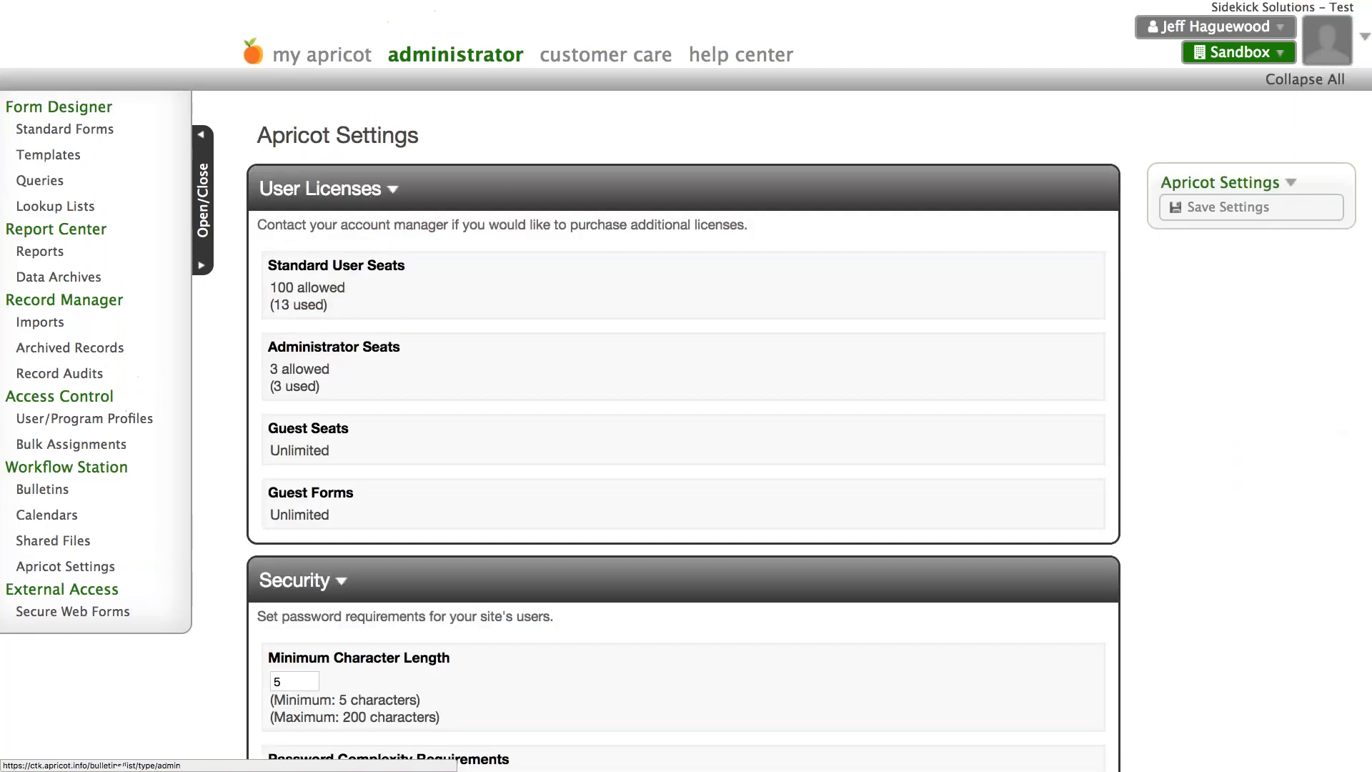
scroll(473, 324, down, 6)
scroll(684, 386, down, 5)
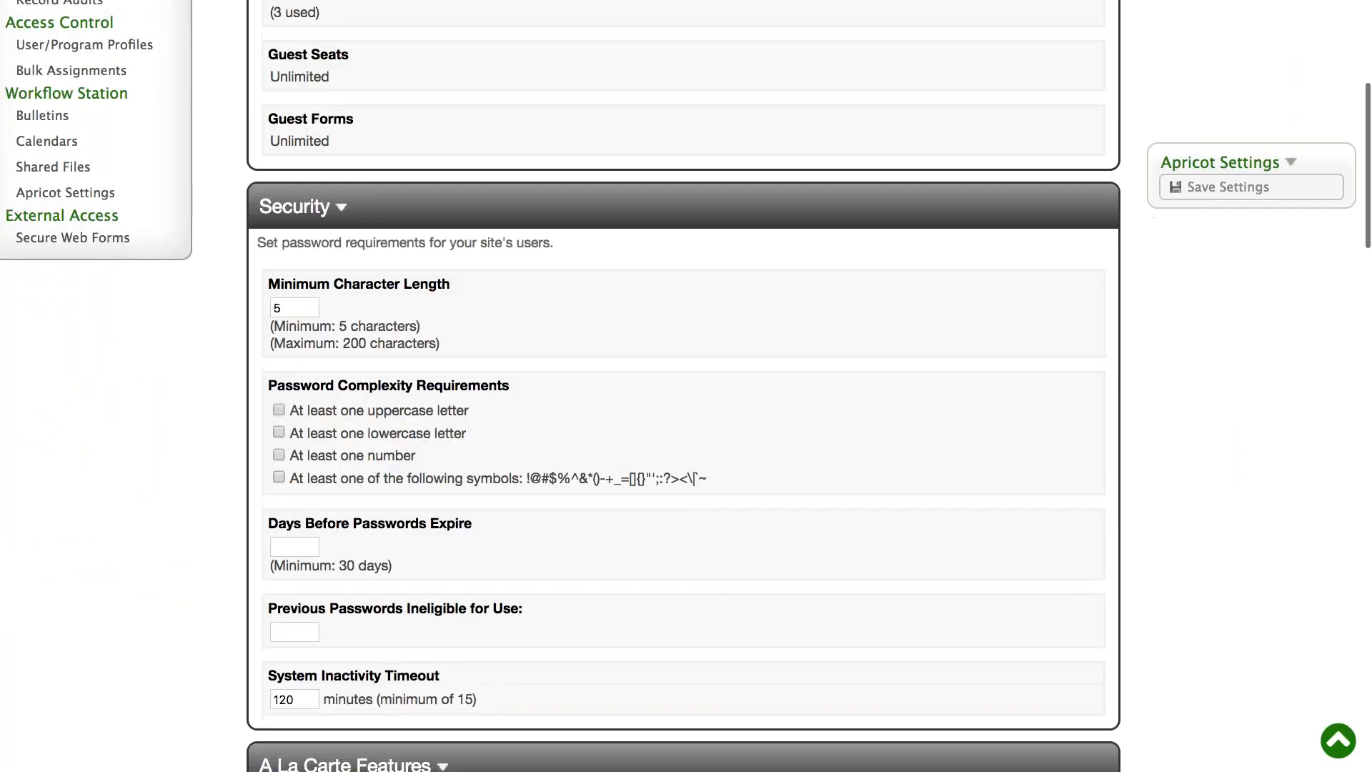
scroll(683, 386, down, 5)
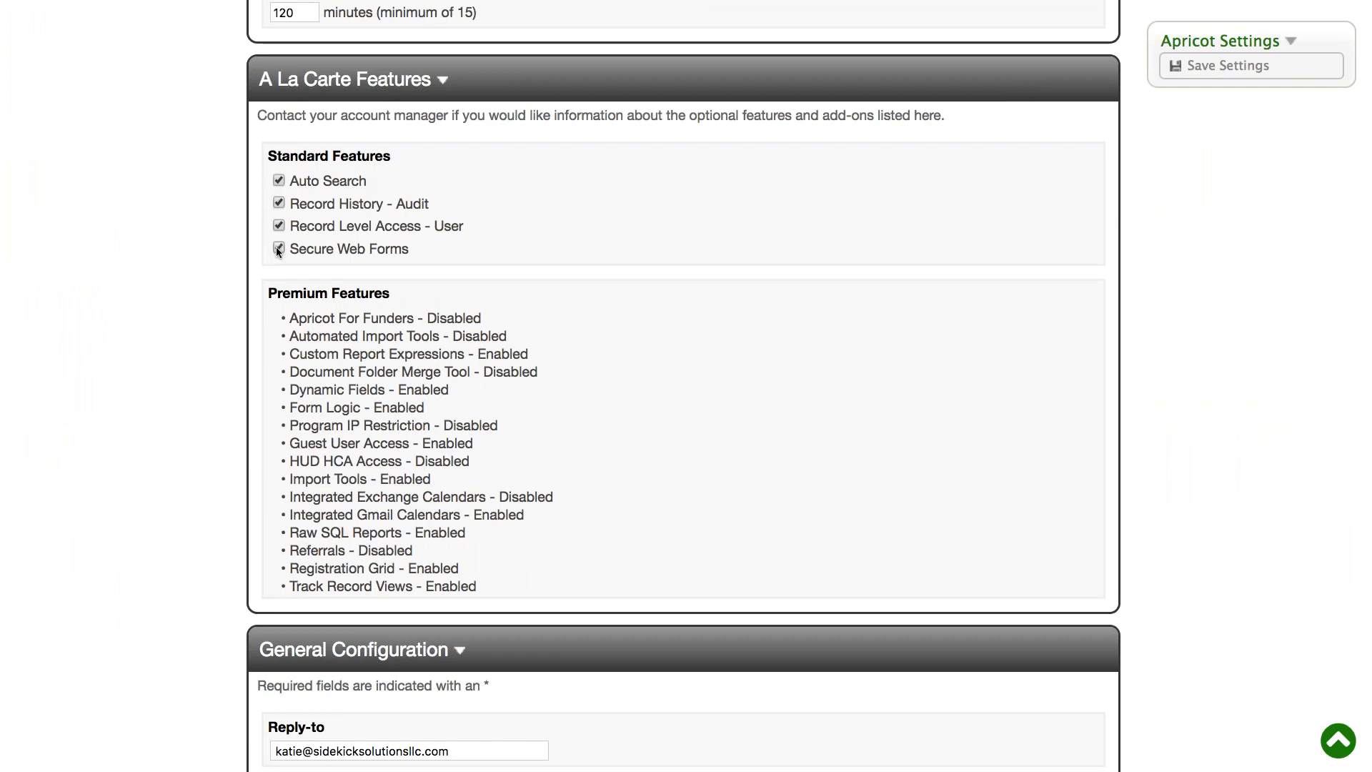
scroll(220, 272, up, 10)
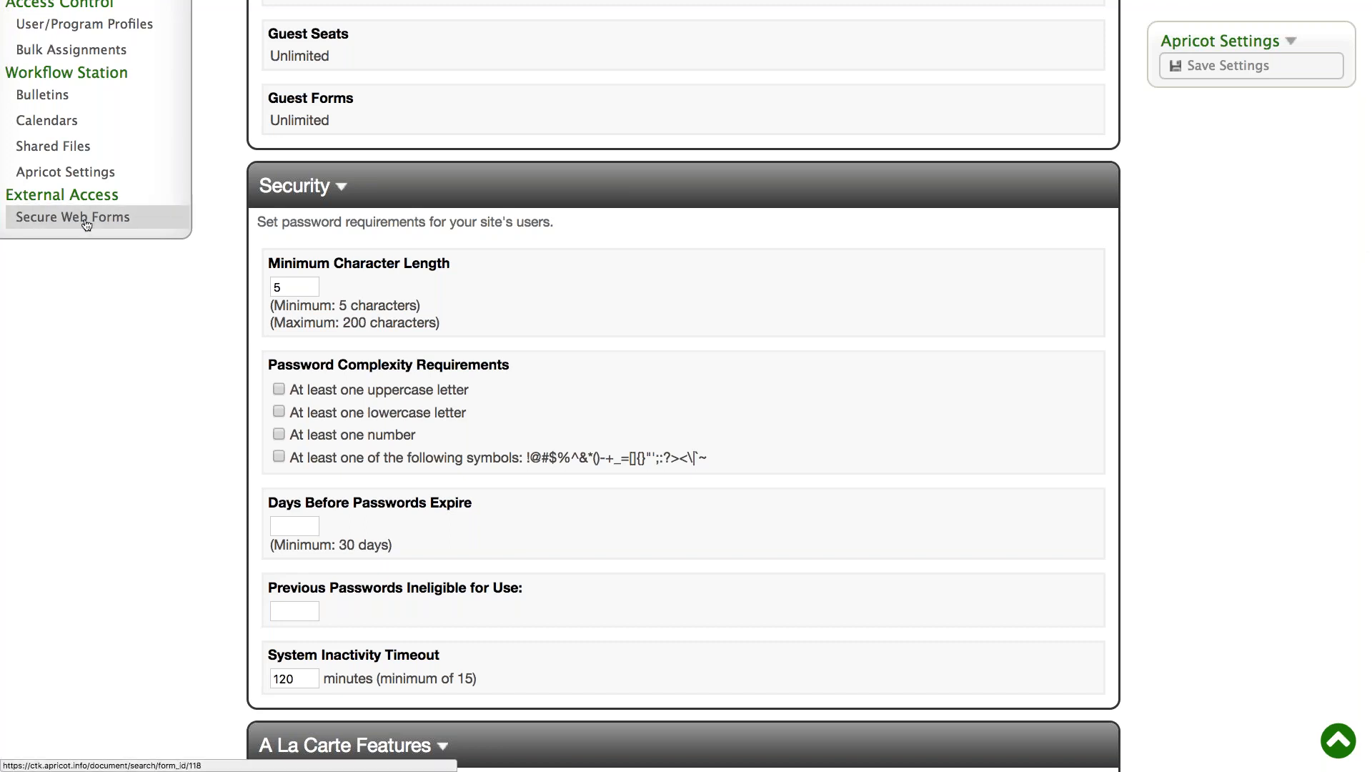
- Start a new secure web form with the Survey form, the Web Form Access user and the Web Form Users program selected
scroll(309, 525, up, 3)
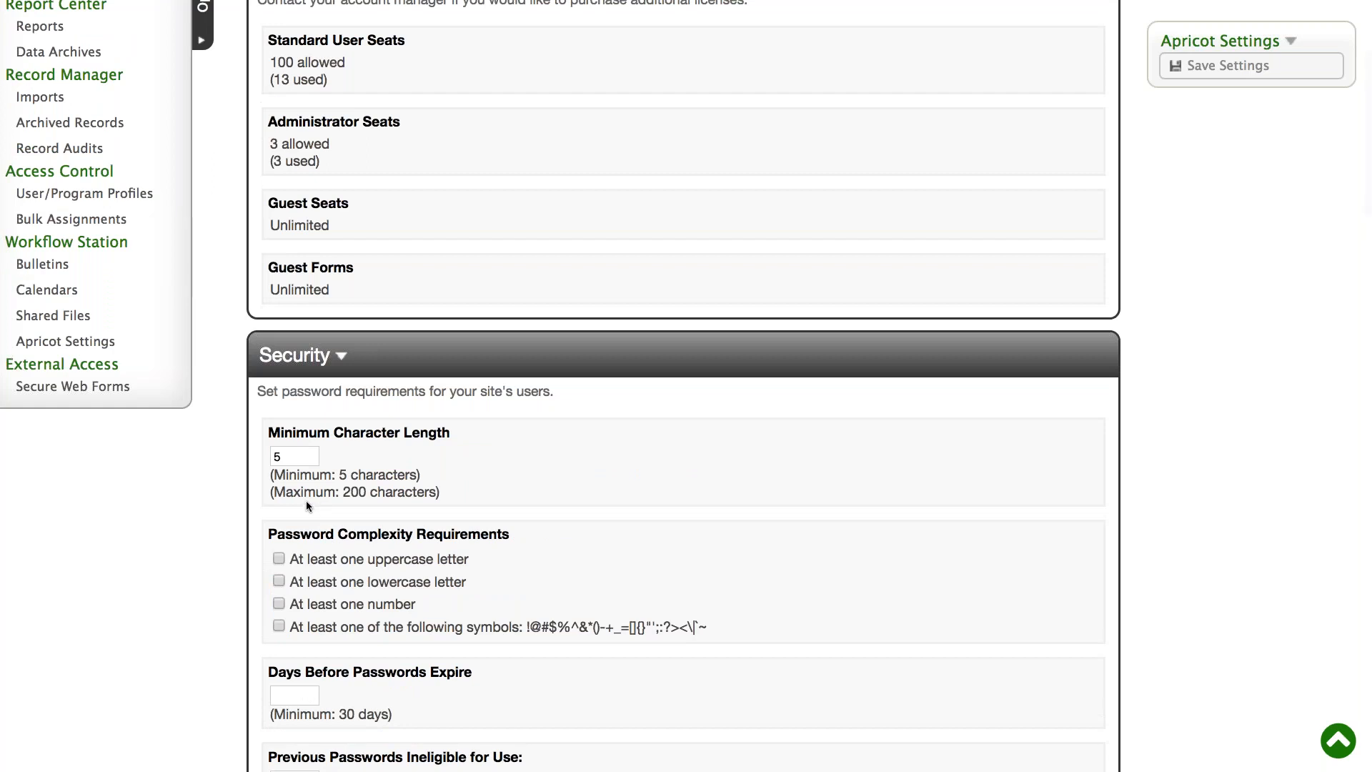
click(72, 386)
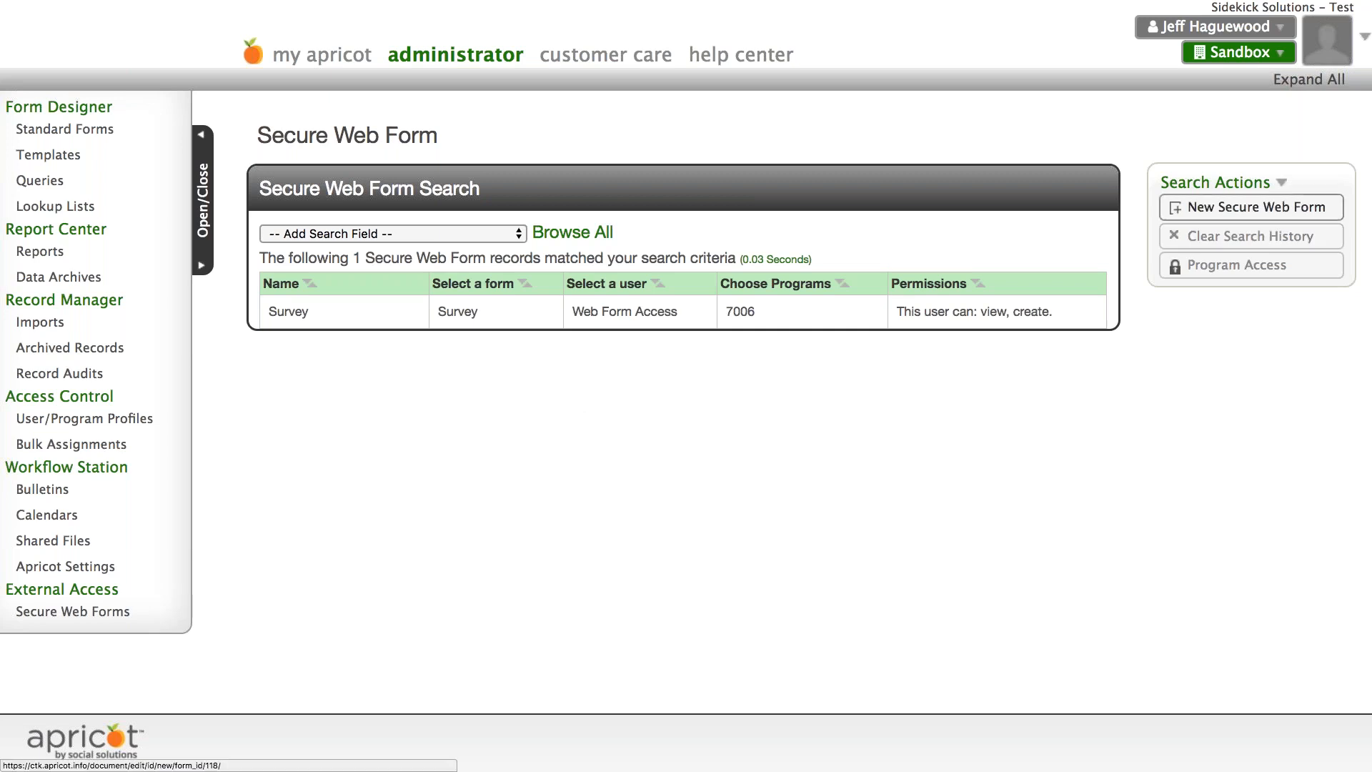
click(1255, 207)
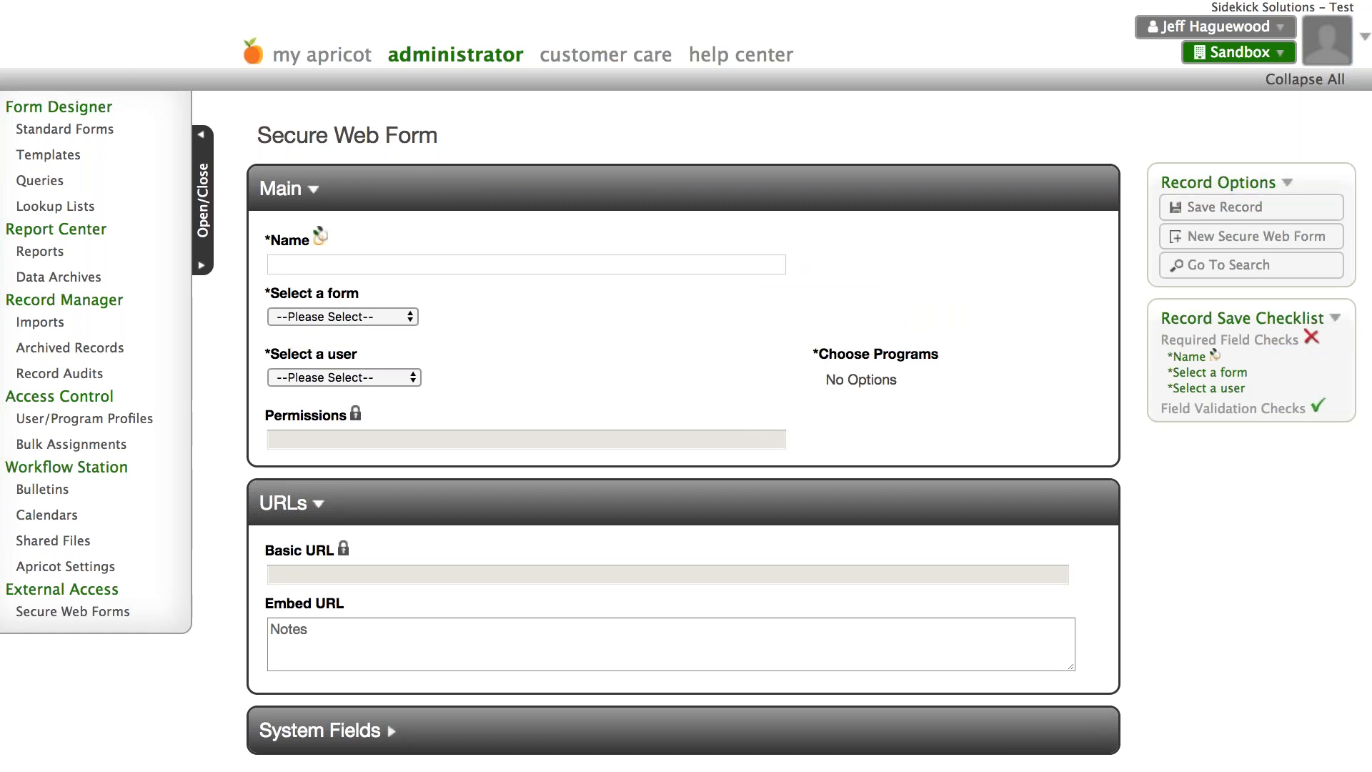
click(386, 316)
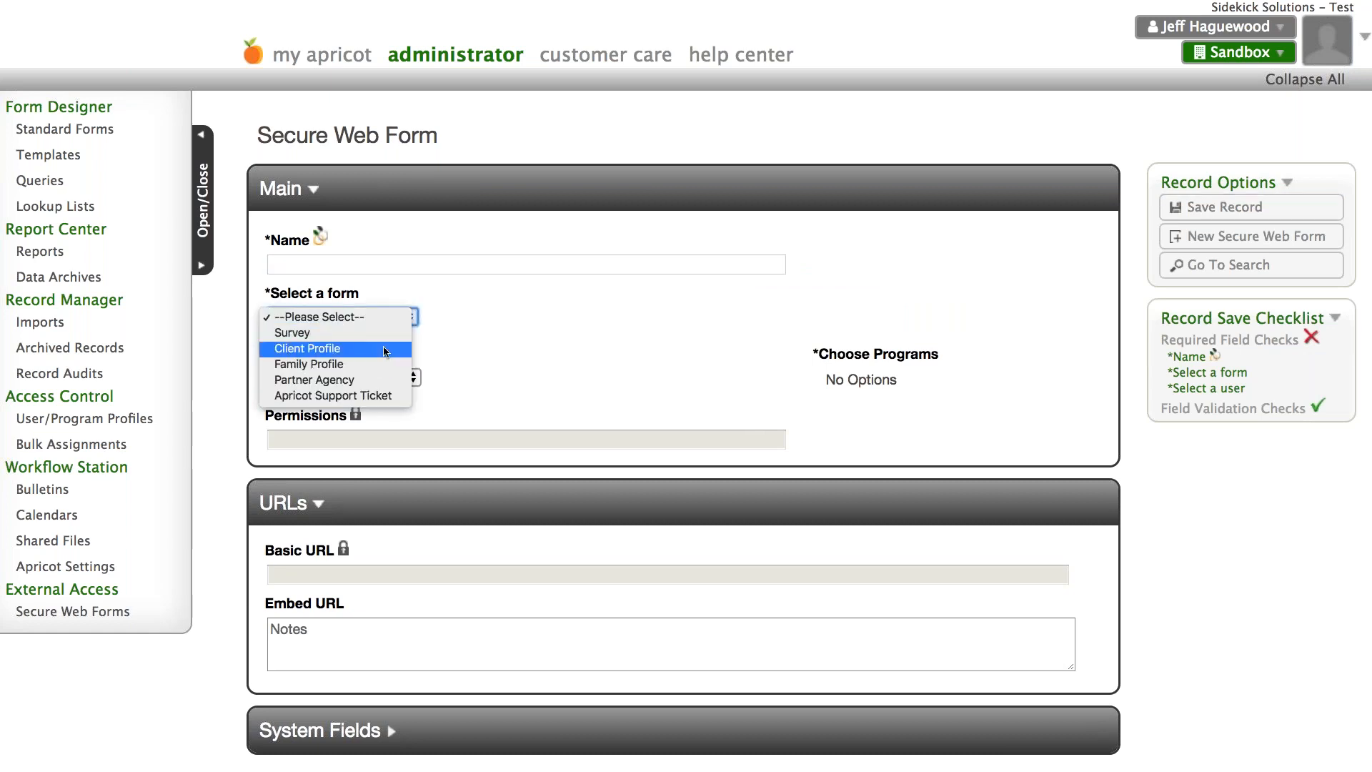
click(383, 333)
click(395, 378)
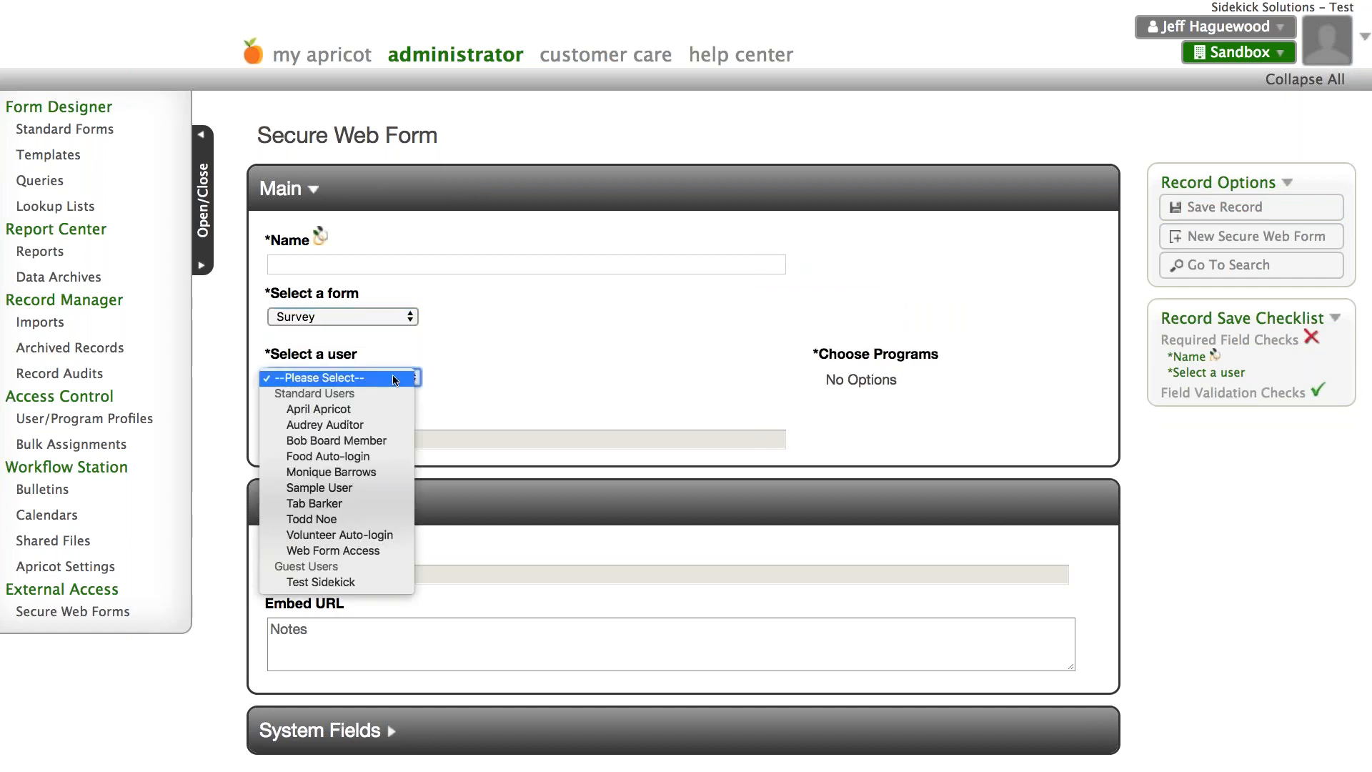
click(505, 451)
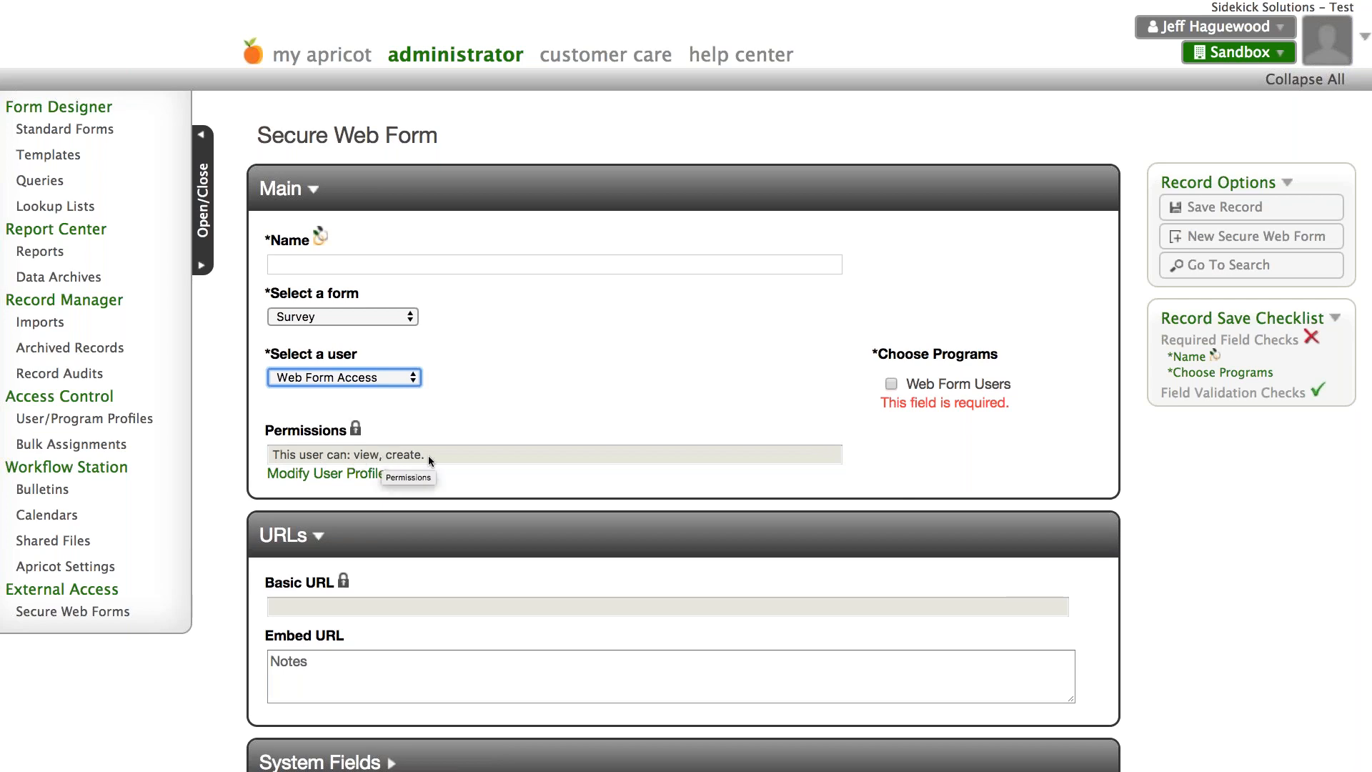
click(891, 384)
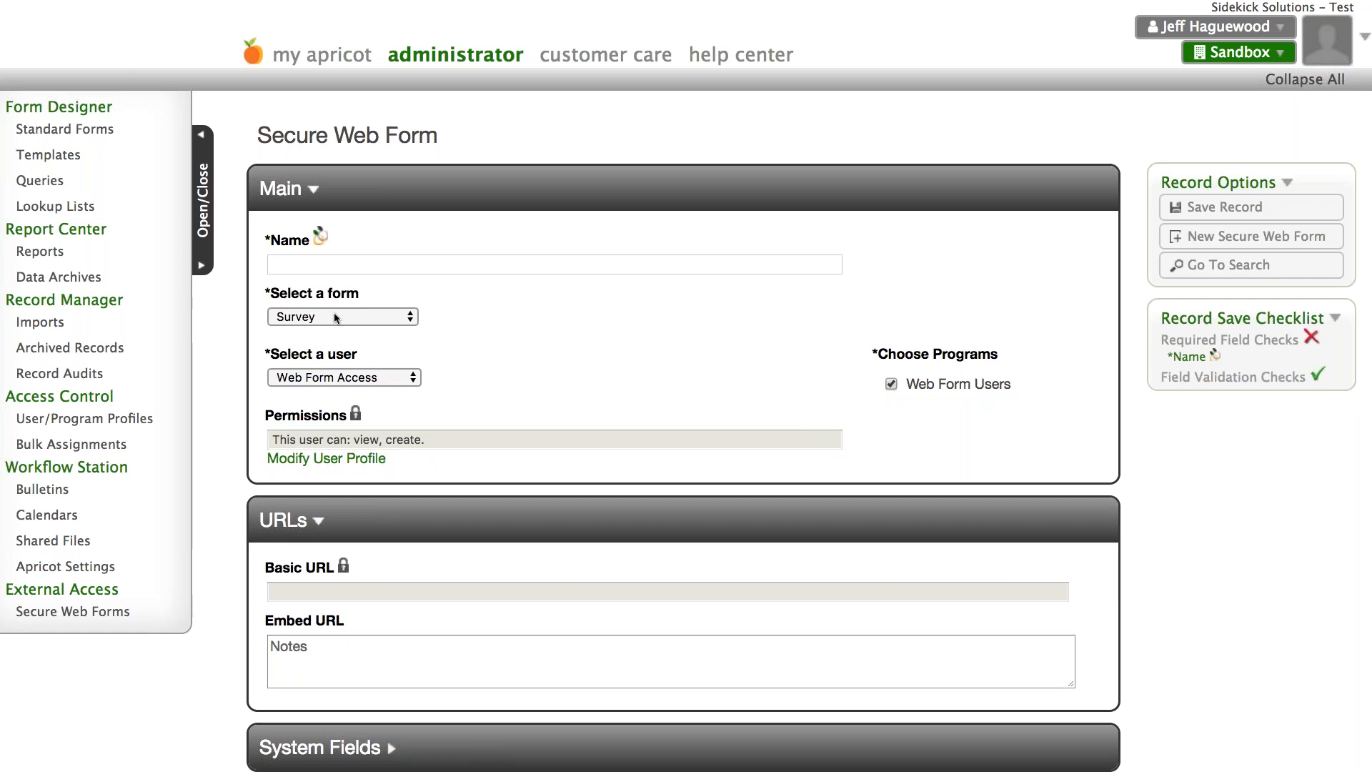
- Leave the unsaved secure web form and open the existing Survey record from the Secure Web Forms list for editing
click(103, 610)
click(799, 259)
click(308, 302)
click(1206, 210)
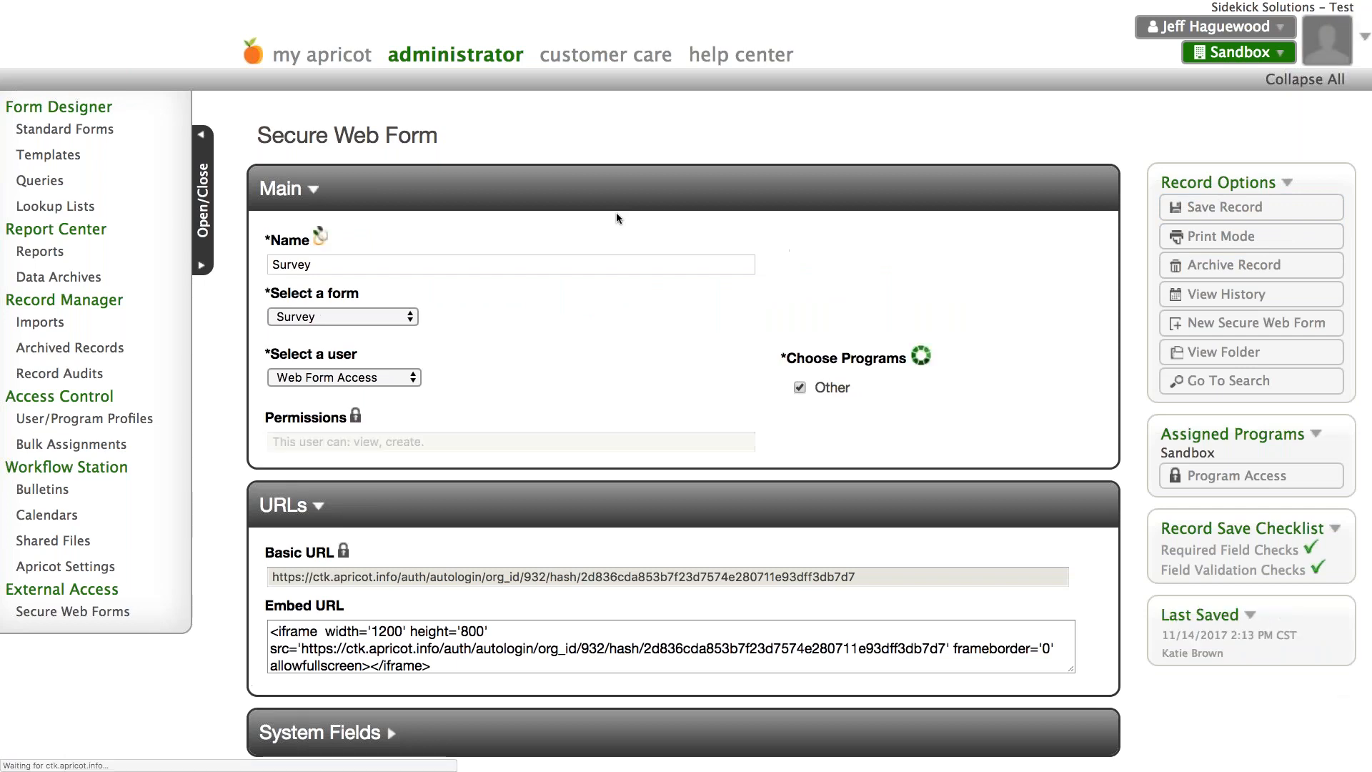
- Select the Survey record's Basic URL, and return from the public Survey window to the Secure Web Form record
scroll(616, 215, down, 2)
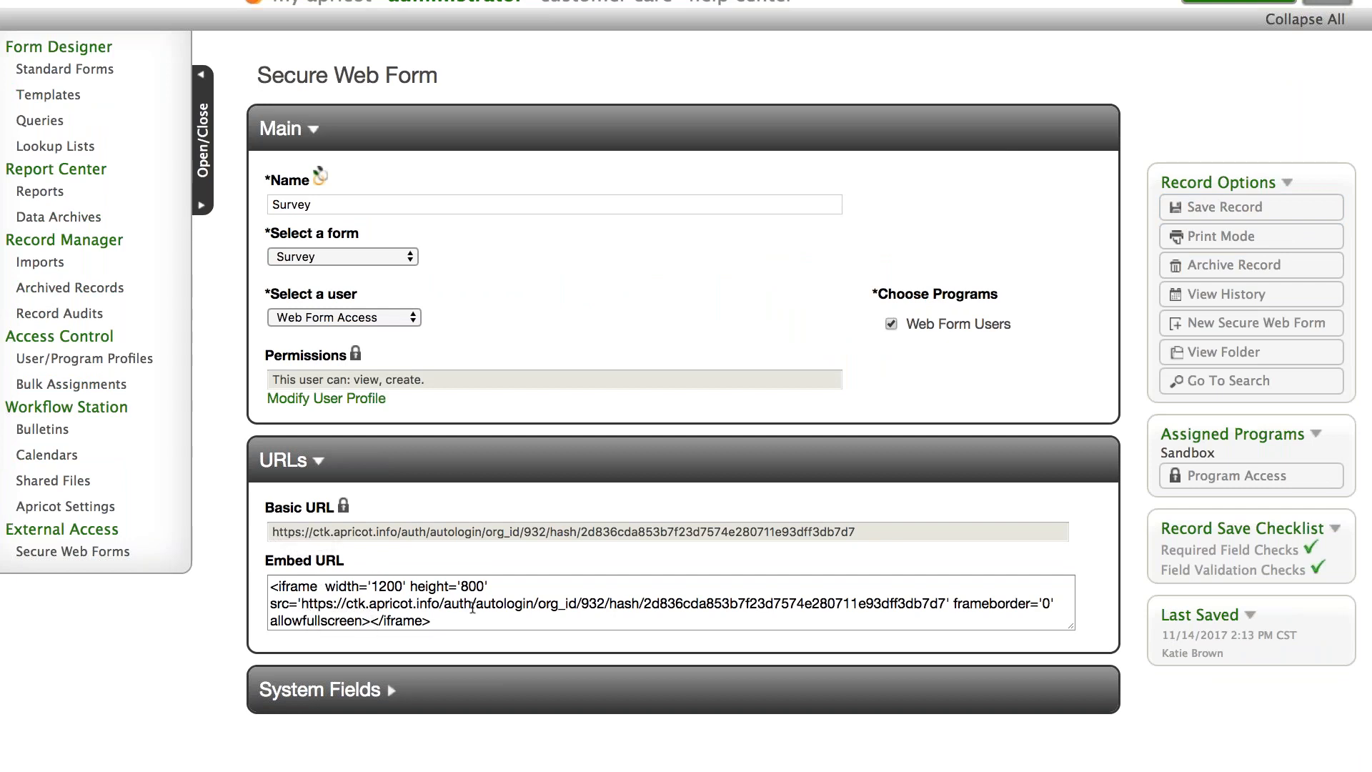
drag(861, 532, 175, 525)
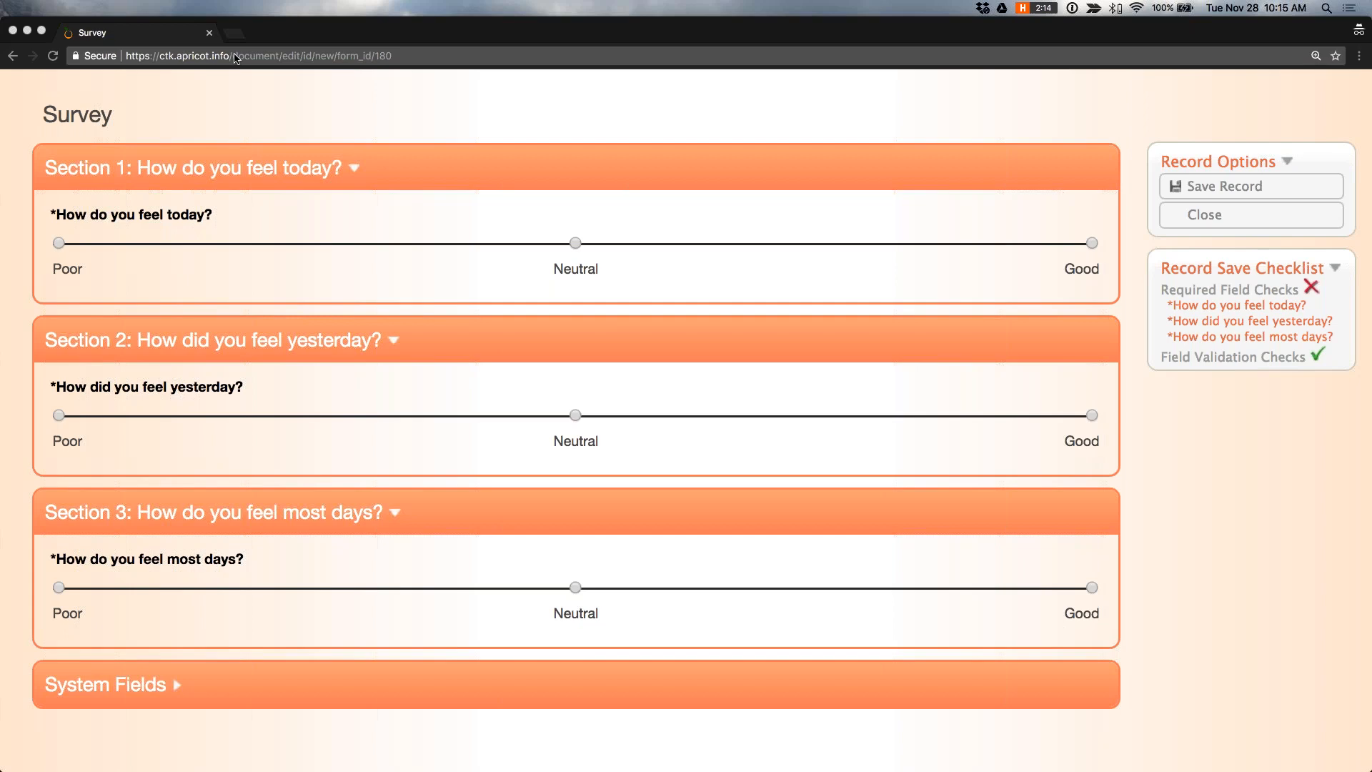
key(ctrl+Up)
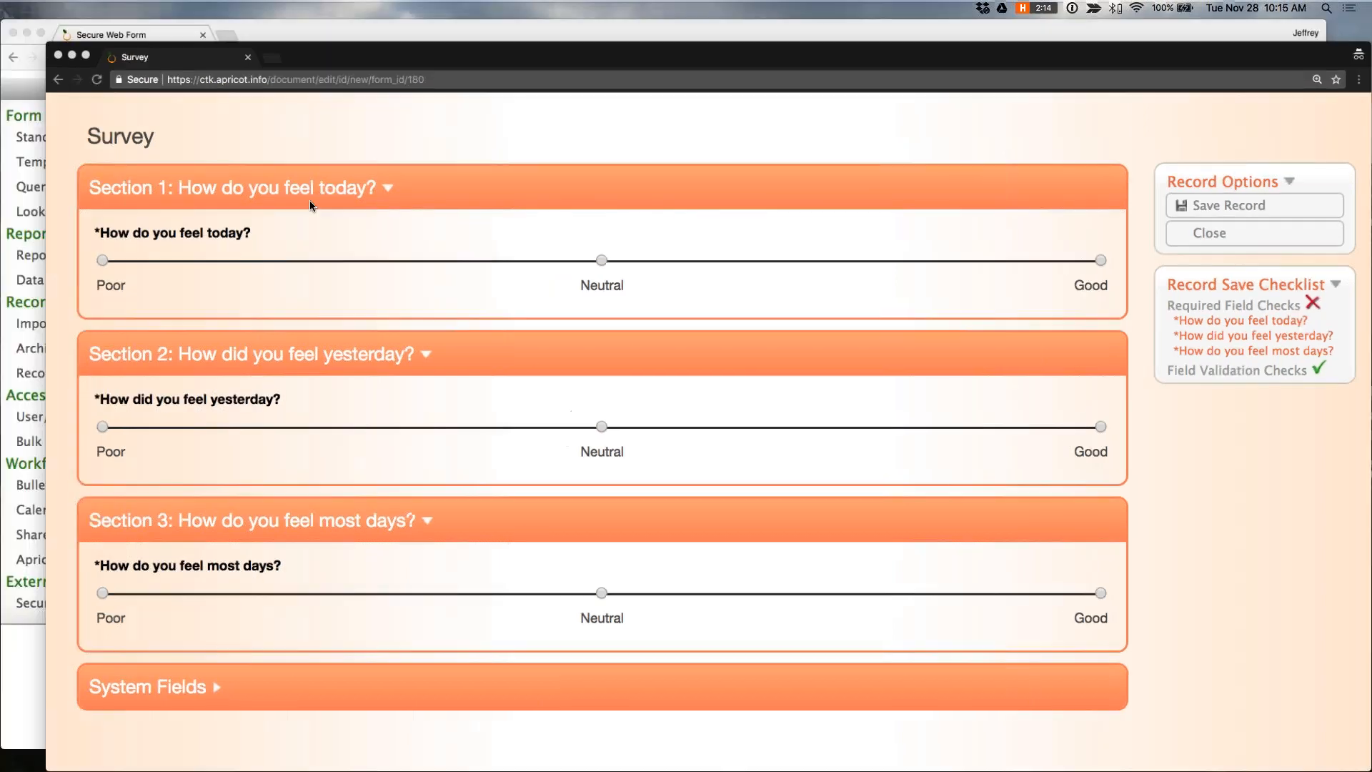
click(308, 238)
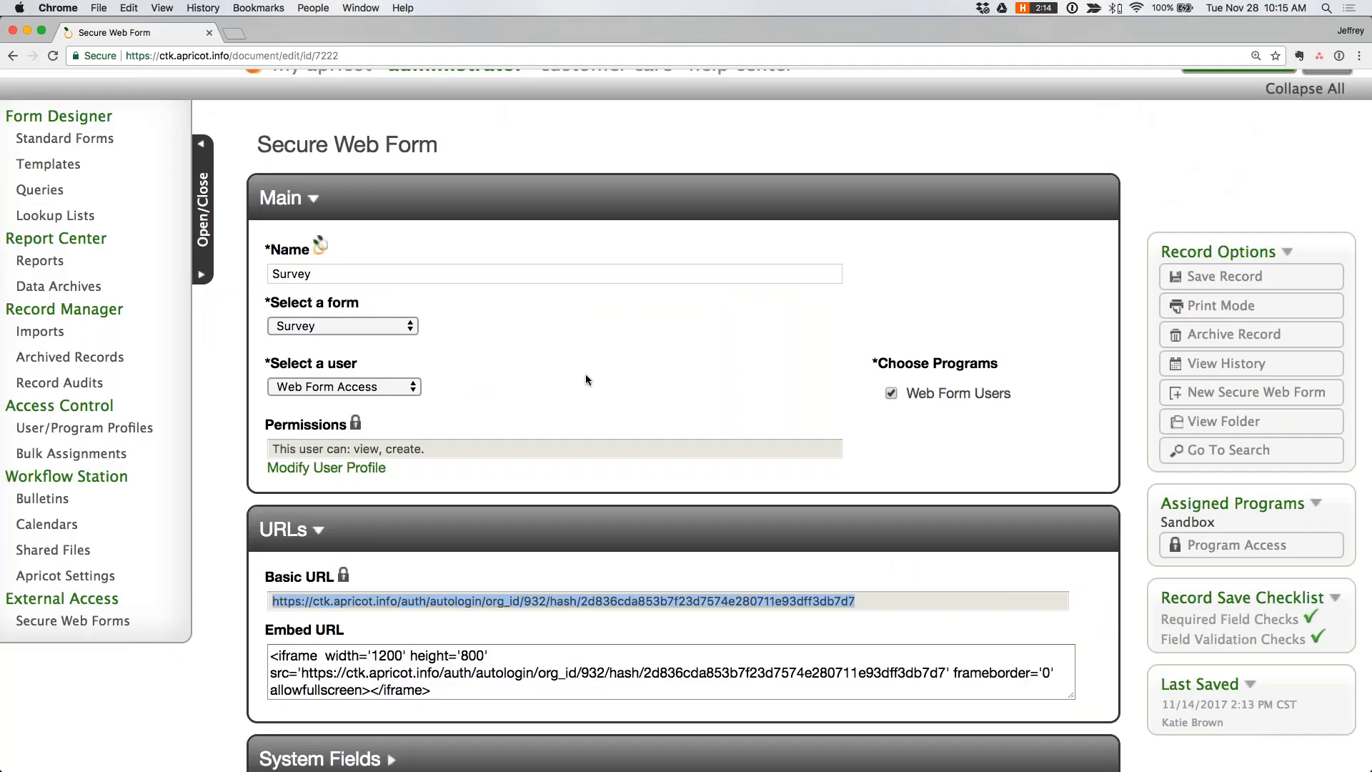
- Highlight the full Basic URL and the iframe code in the Embed URL field to review both sharing options
drag(855, 601, 271, 607)
scroll(271, 608, down, 2)
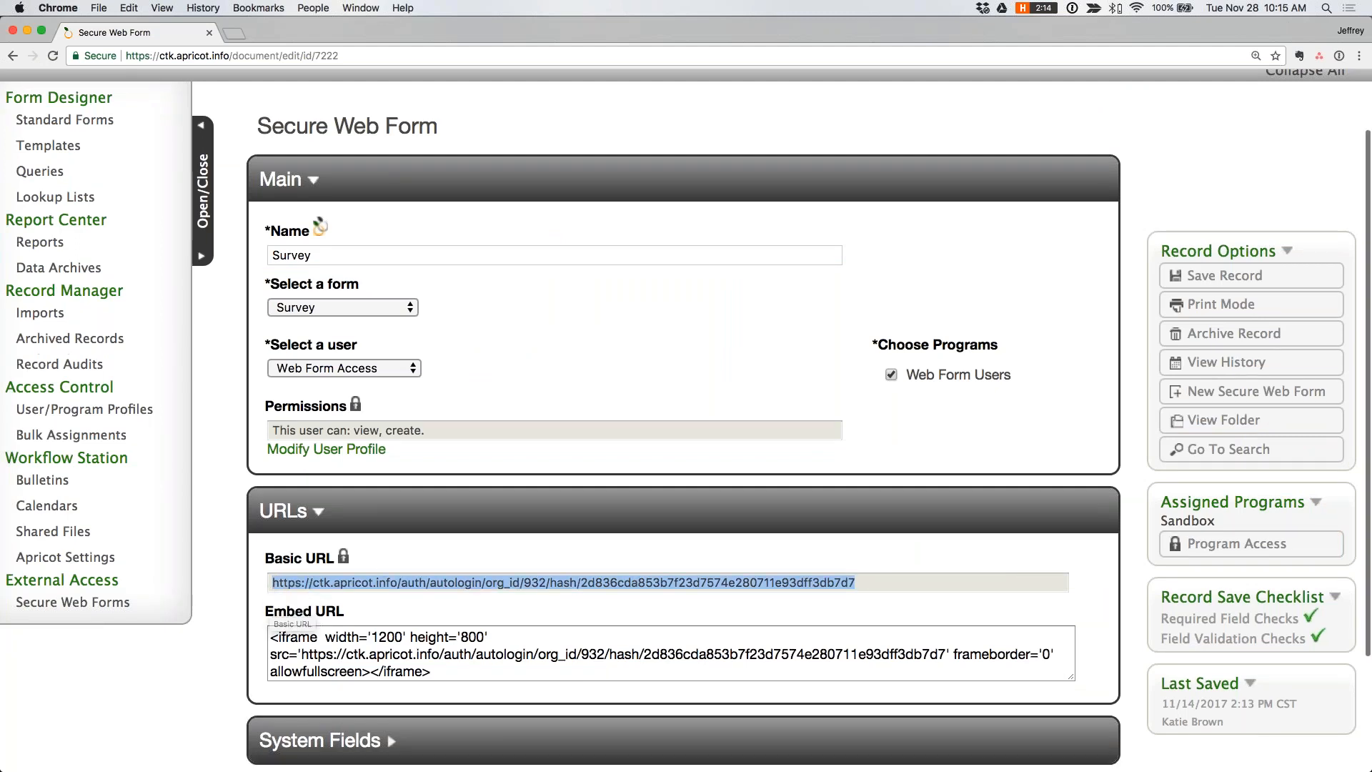
click(872, 502)
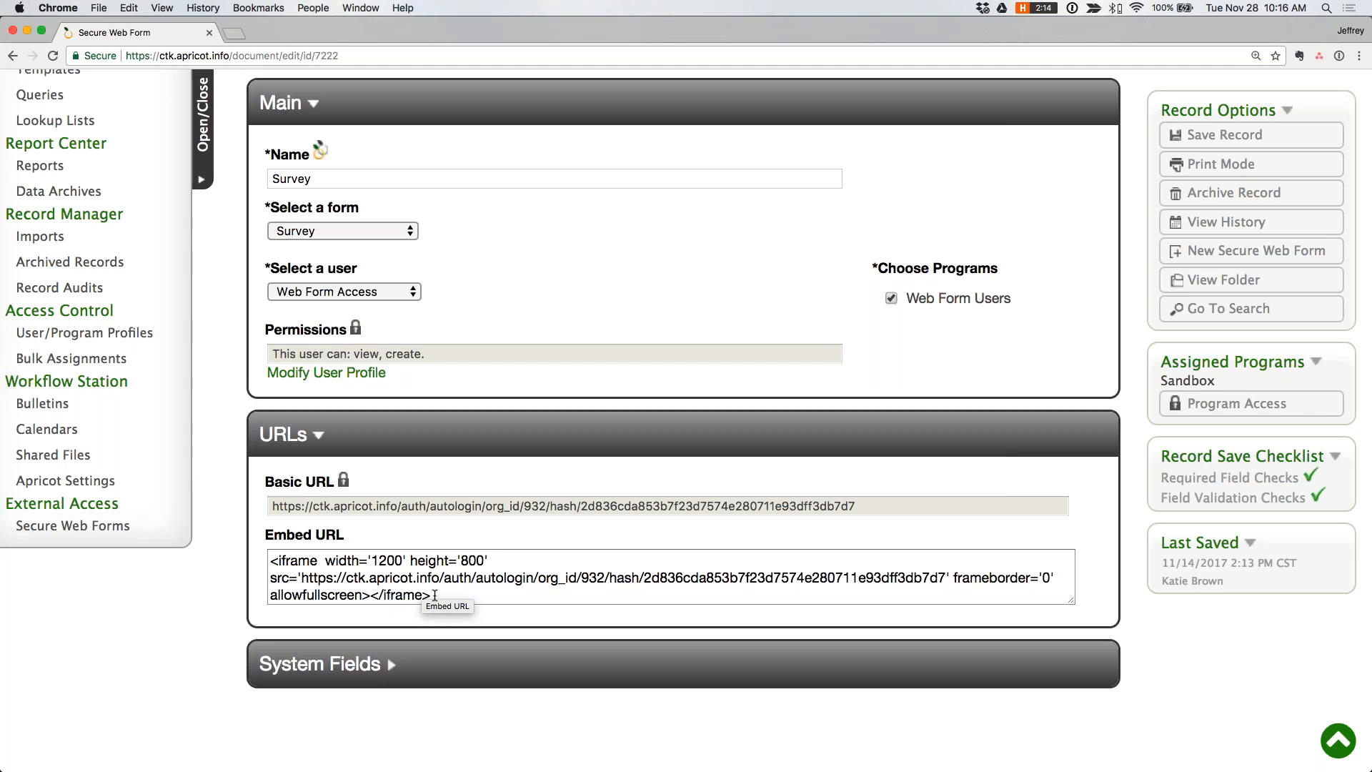
drag(433, 595, 269, 560)
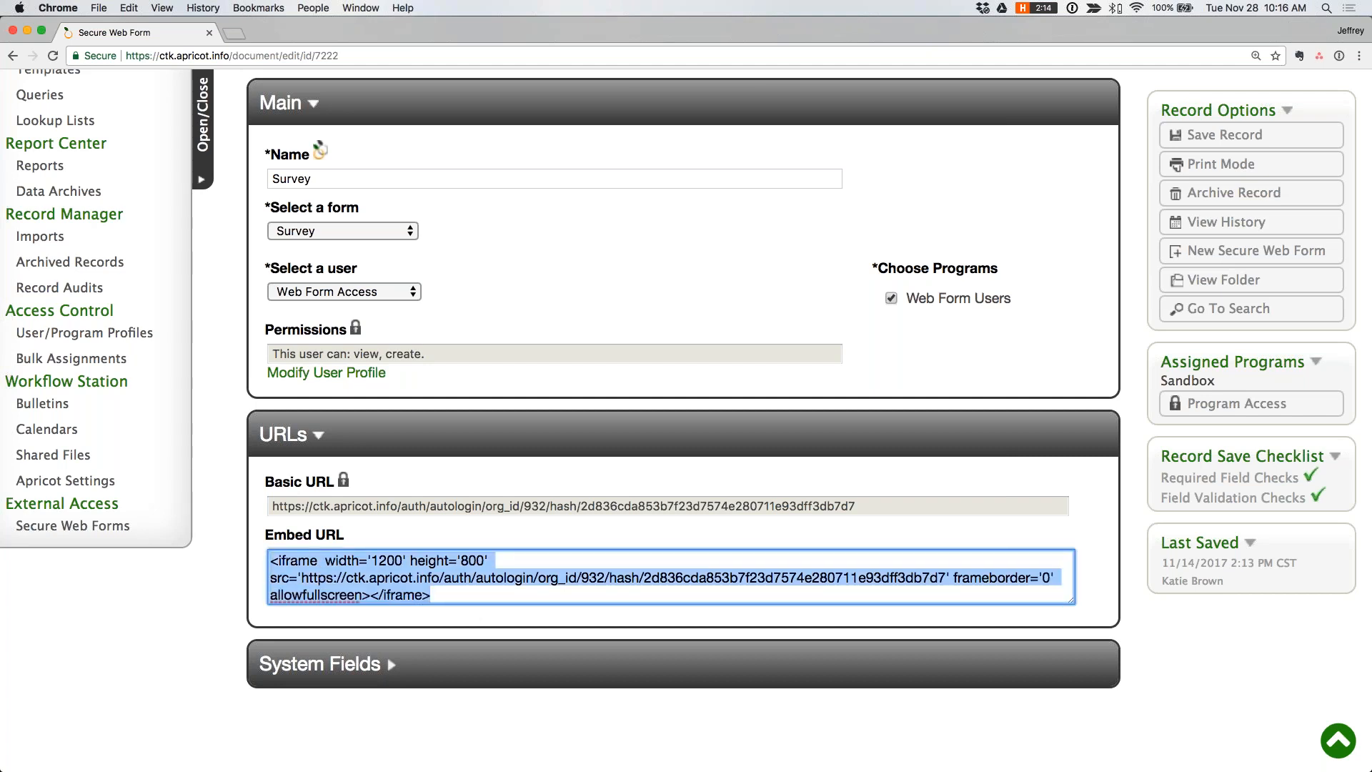
click(563, 511)
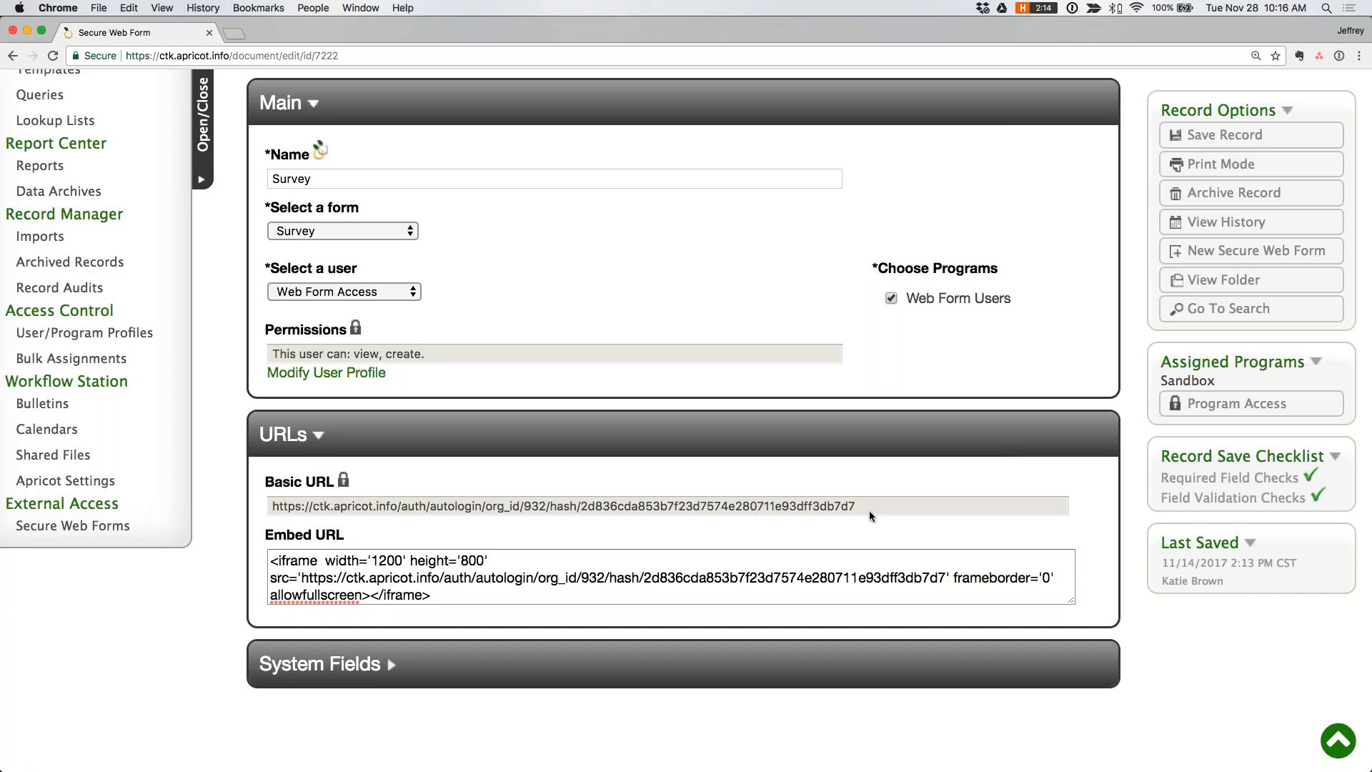
- Switch to the public Survey window to view the form, and return to the Secure Web Form record
key(ctrl+Up)
click(418, 242)
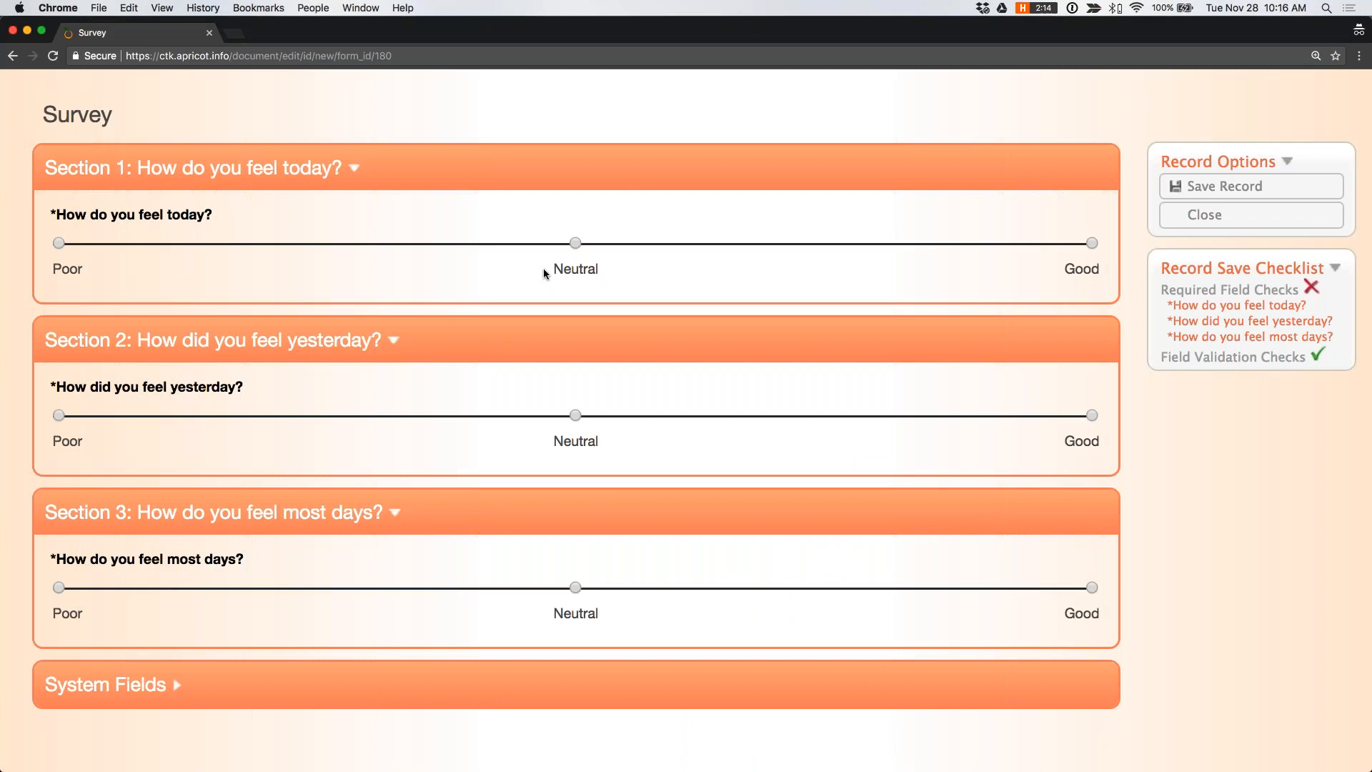
key(ctrl+Up)
click(461, 212)
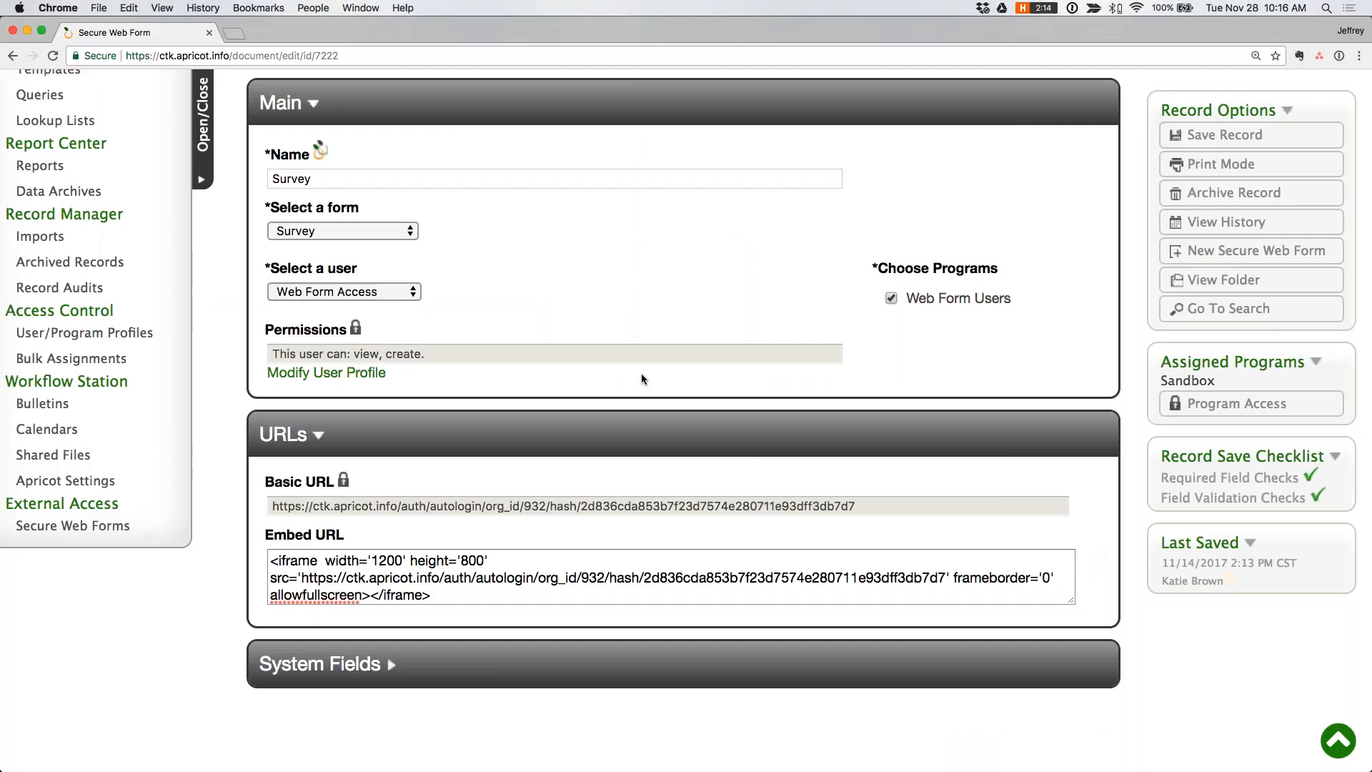
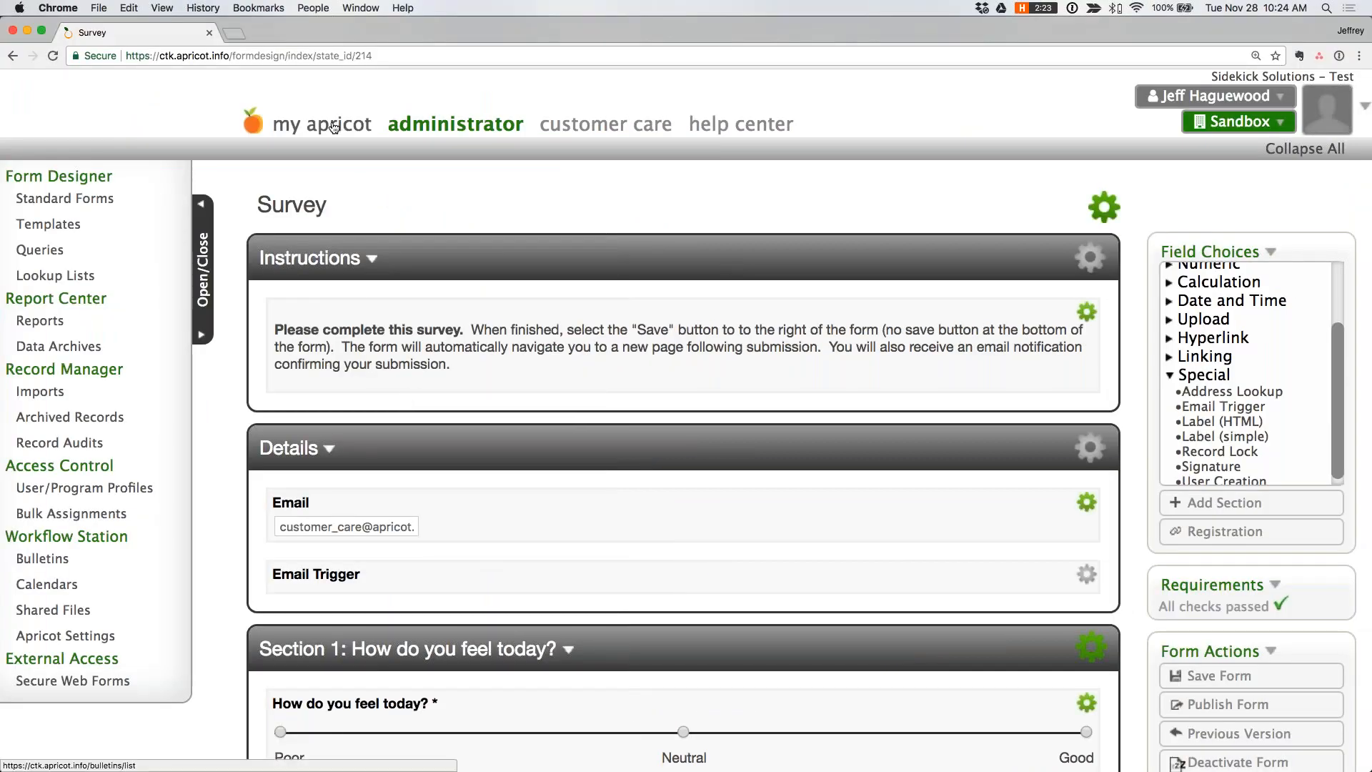
- Start a new Survey record in My Apricot and expand System Fields to examine the Record ID field
click(333, 127)
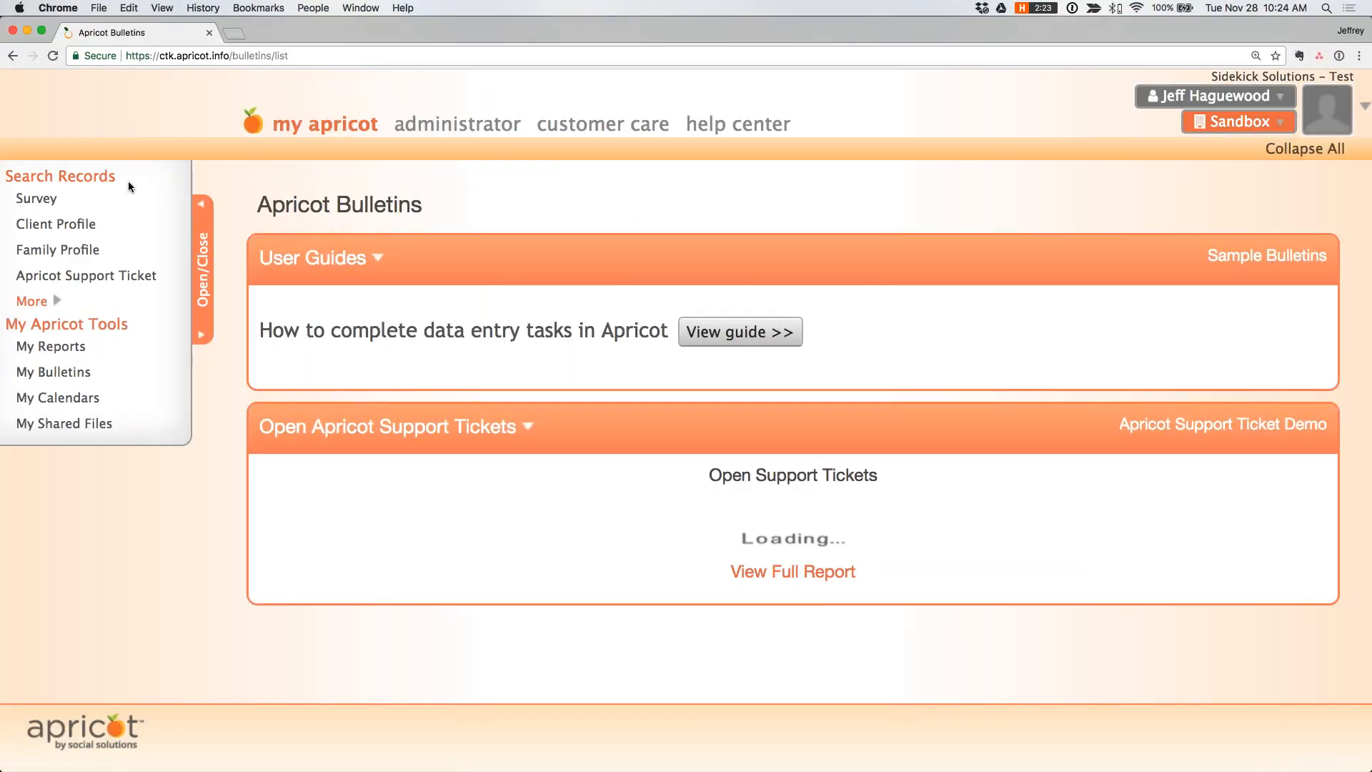
click(40, 202)
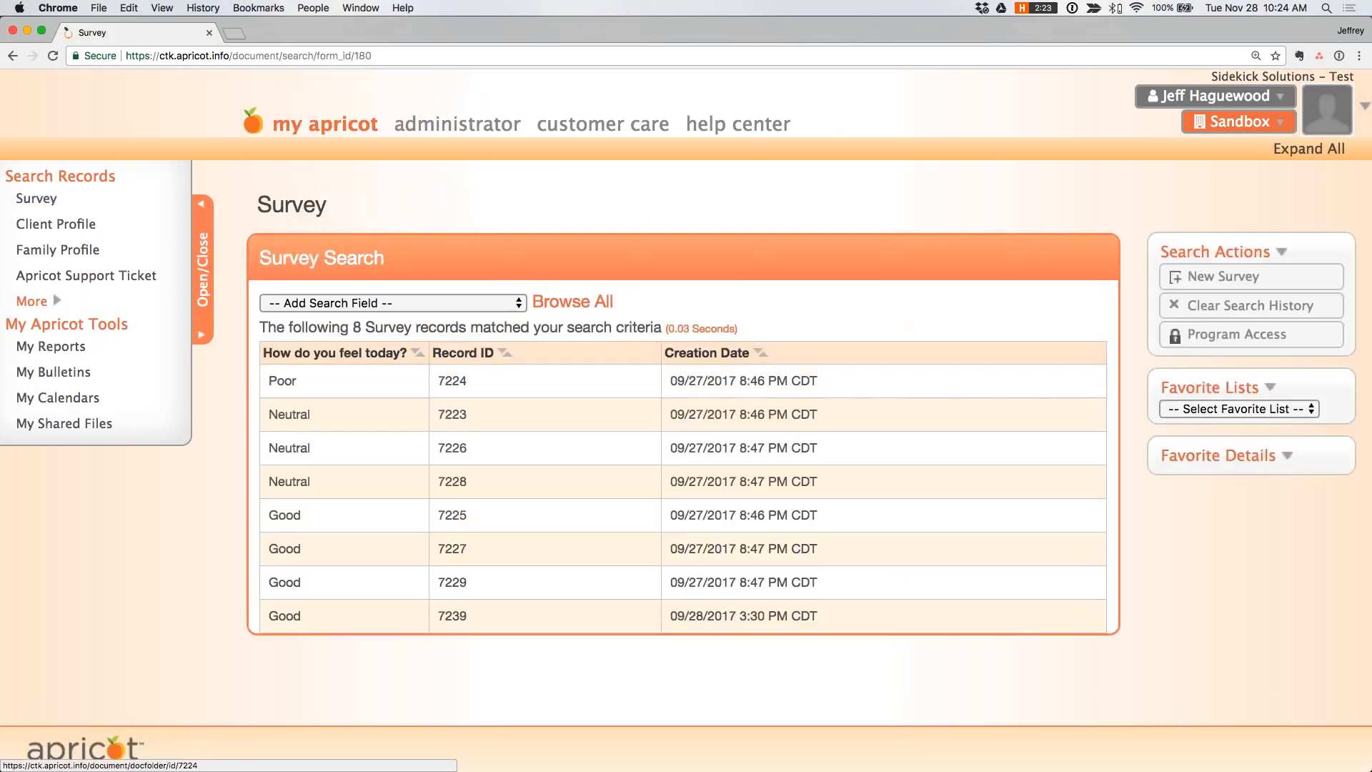
click(1240, 277)
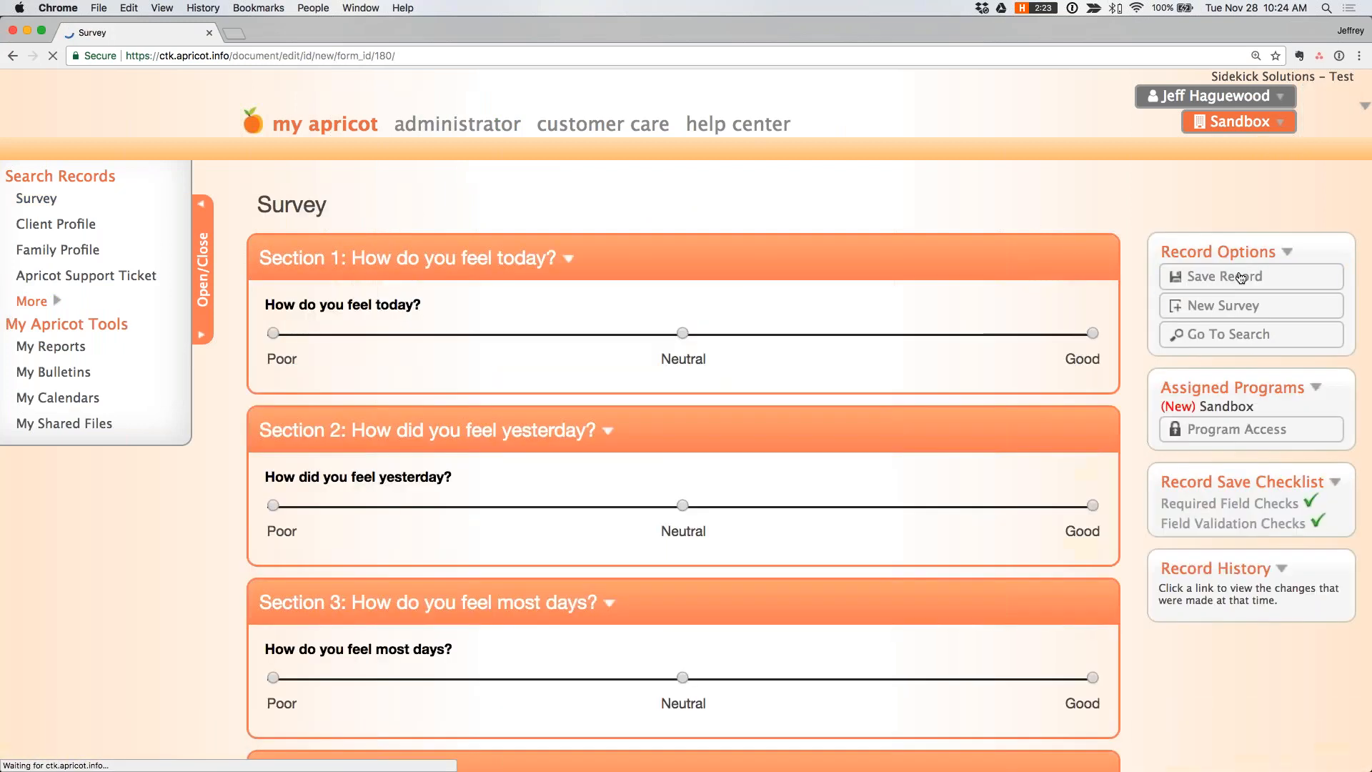
scroll(420, 438, down, 3)
click(391, 590)
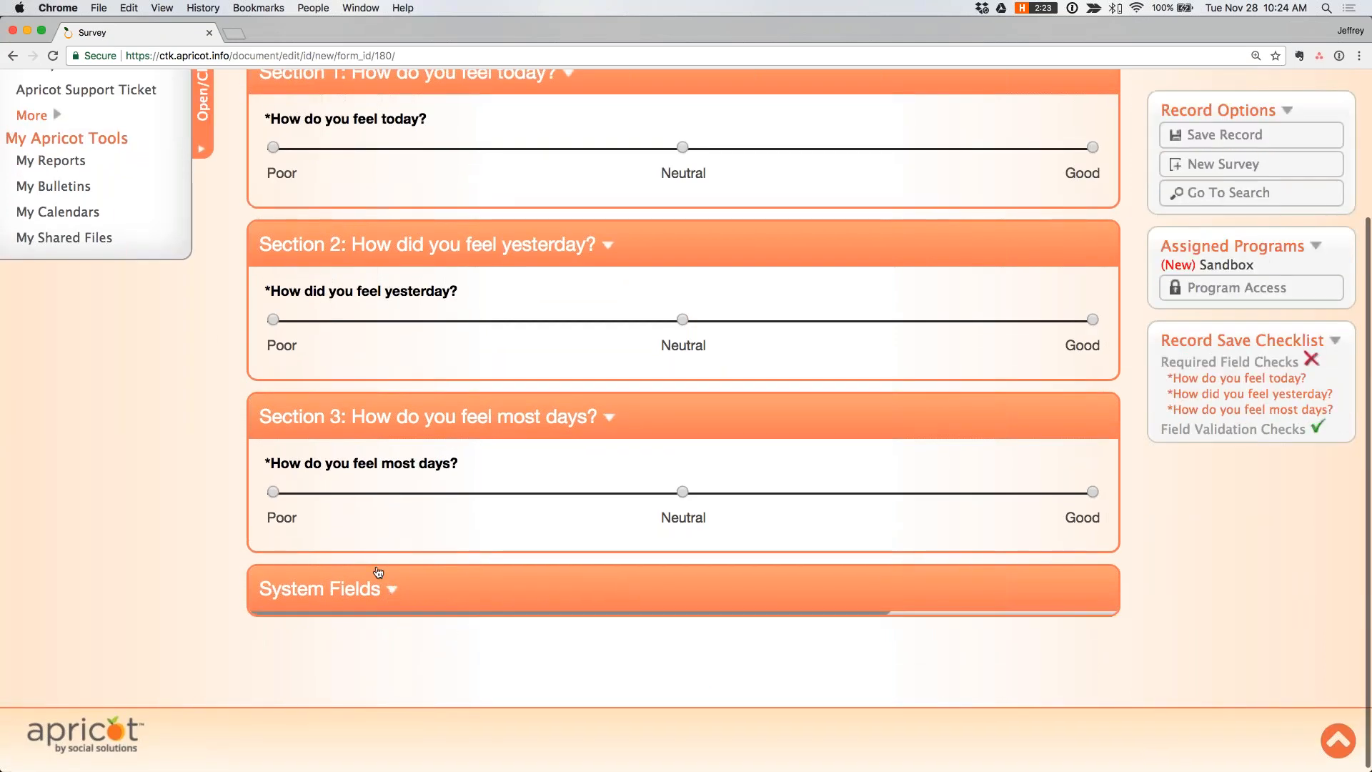
scroll(282, 582, down, 3)
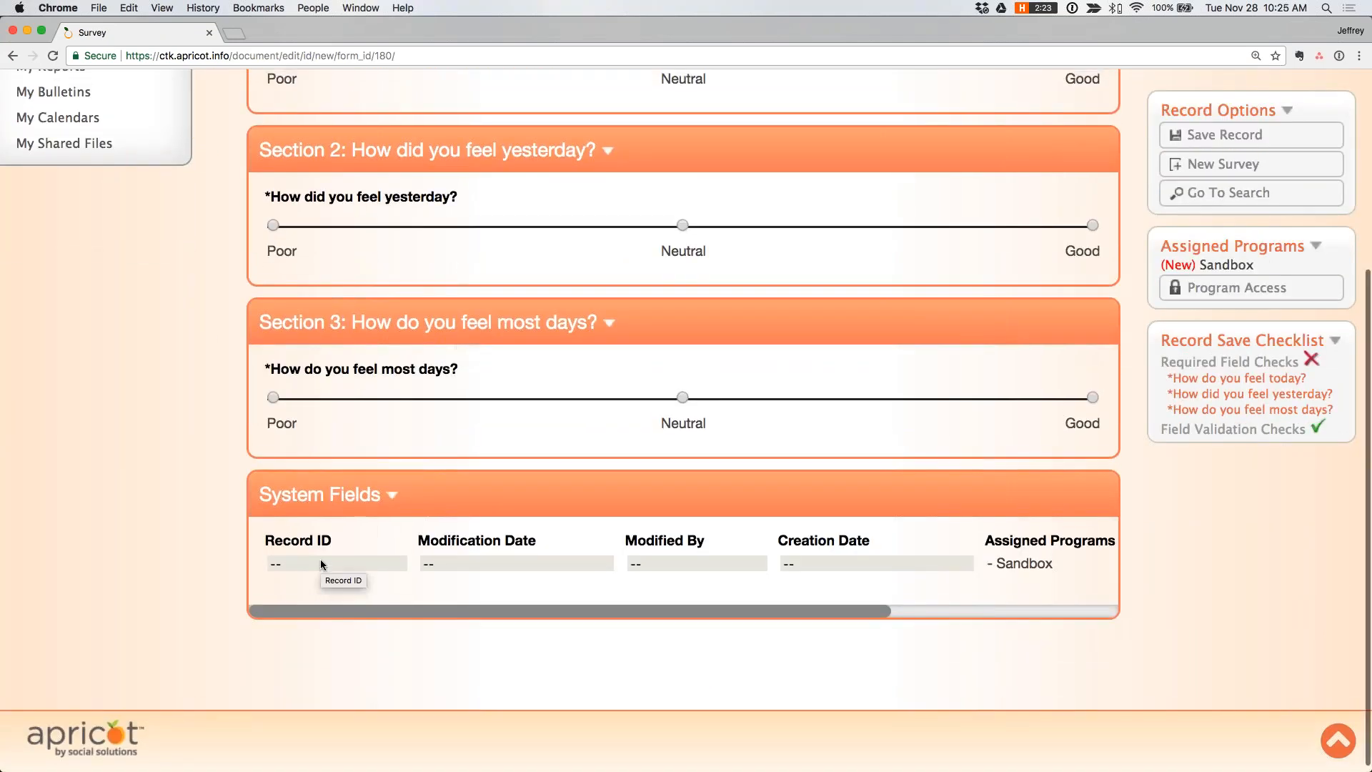
scroll(320, 559, up, 10)
- Open the existing Survey record rated Poor from the Survey search and expand its System Fields to examine the Record ID
click(39, 198)
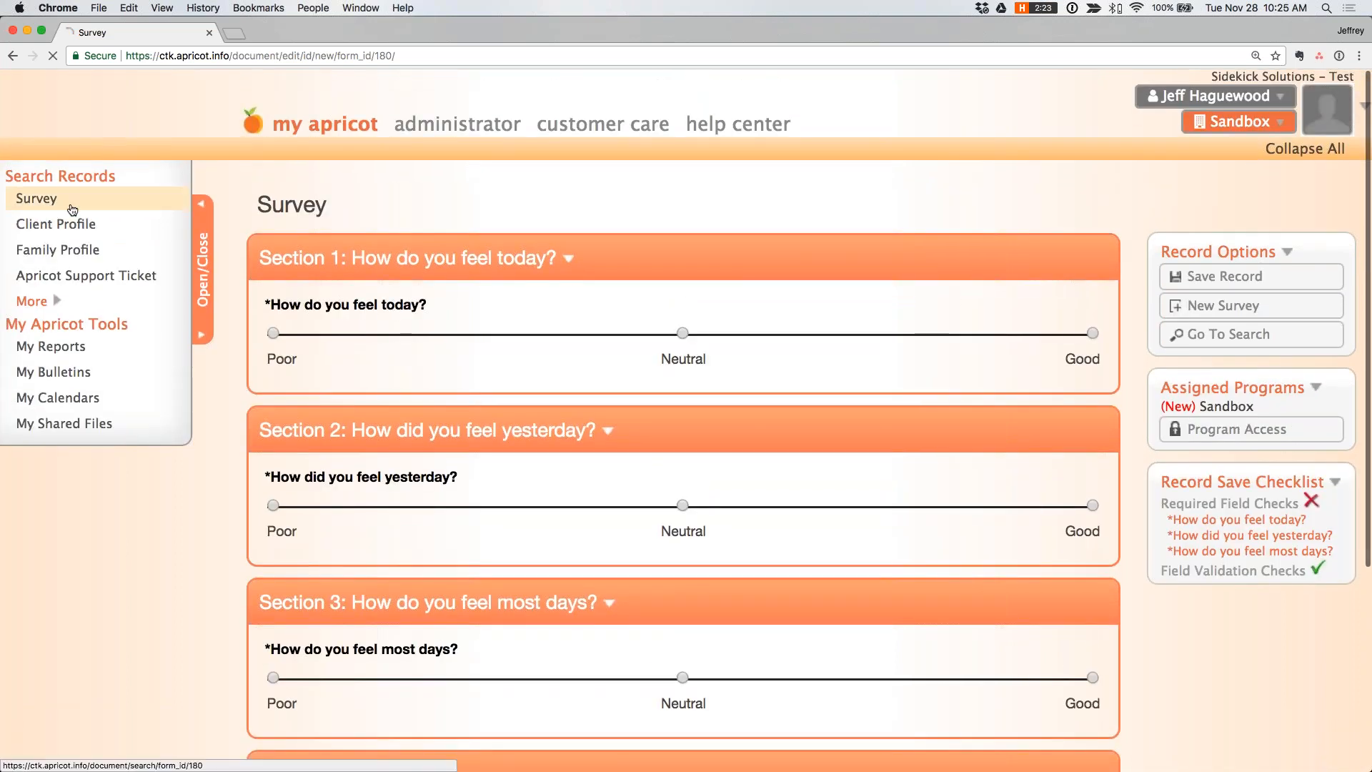
click(371, 381)
click(1221, 275)
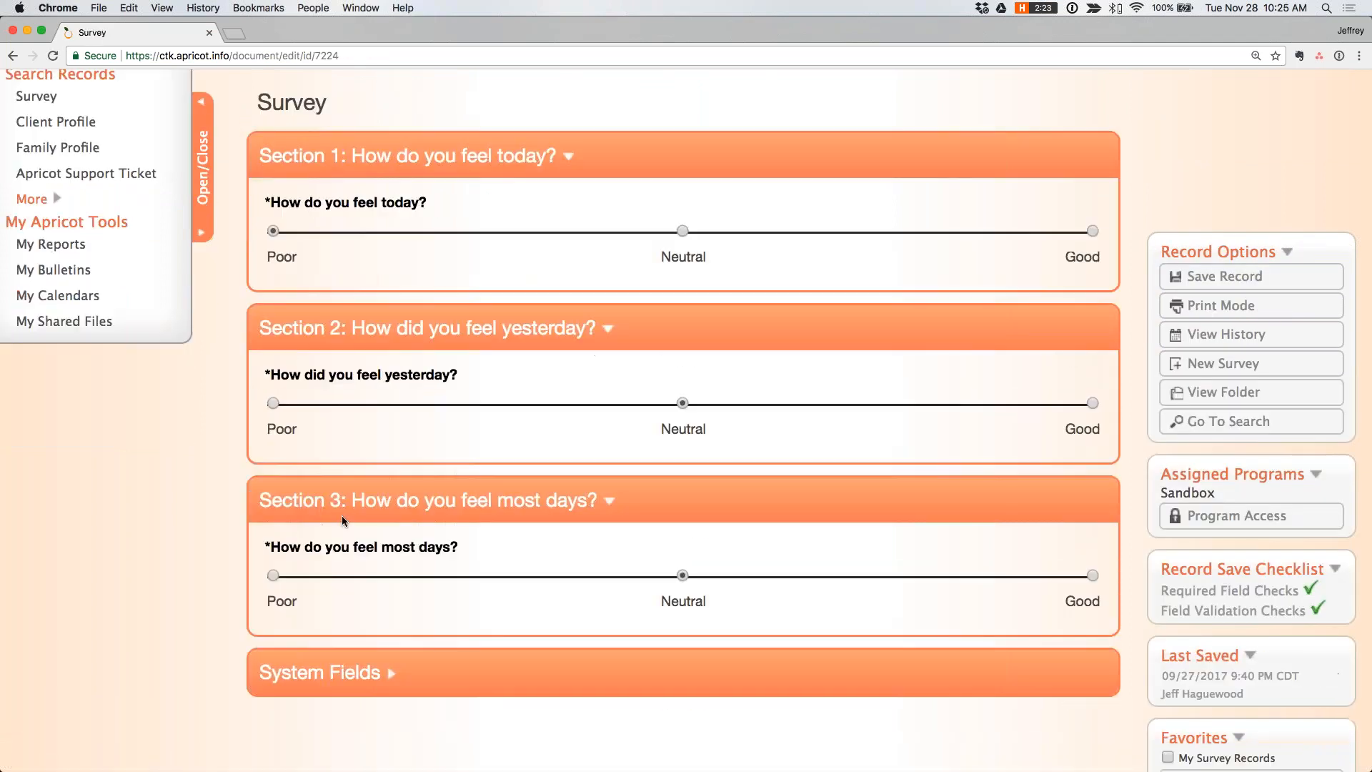
scroll(342, 516, down, 3)
click(325, 585)
scroll(325, 582, down, 2)
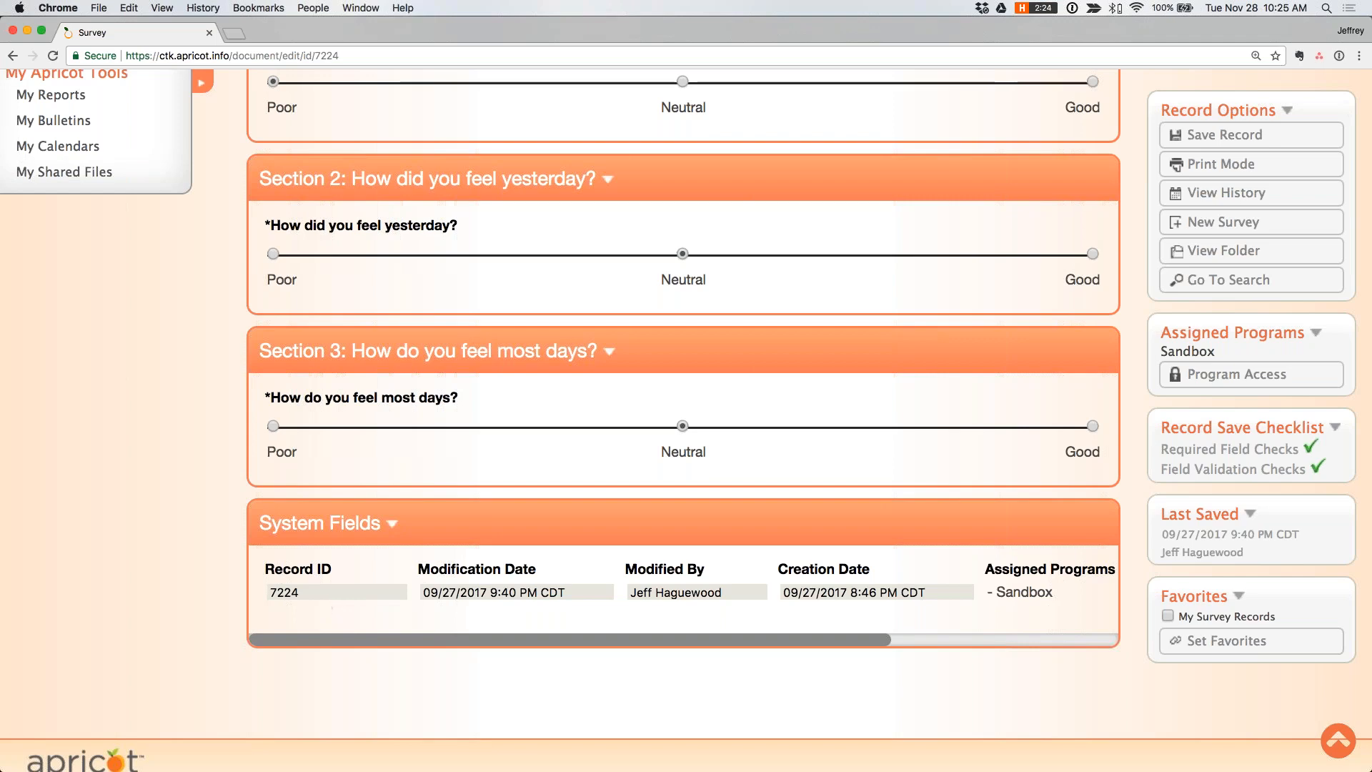
scroll(683, 420, up, 4)
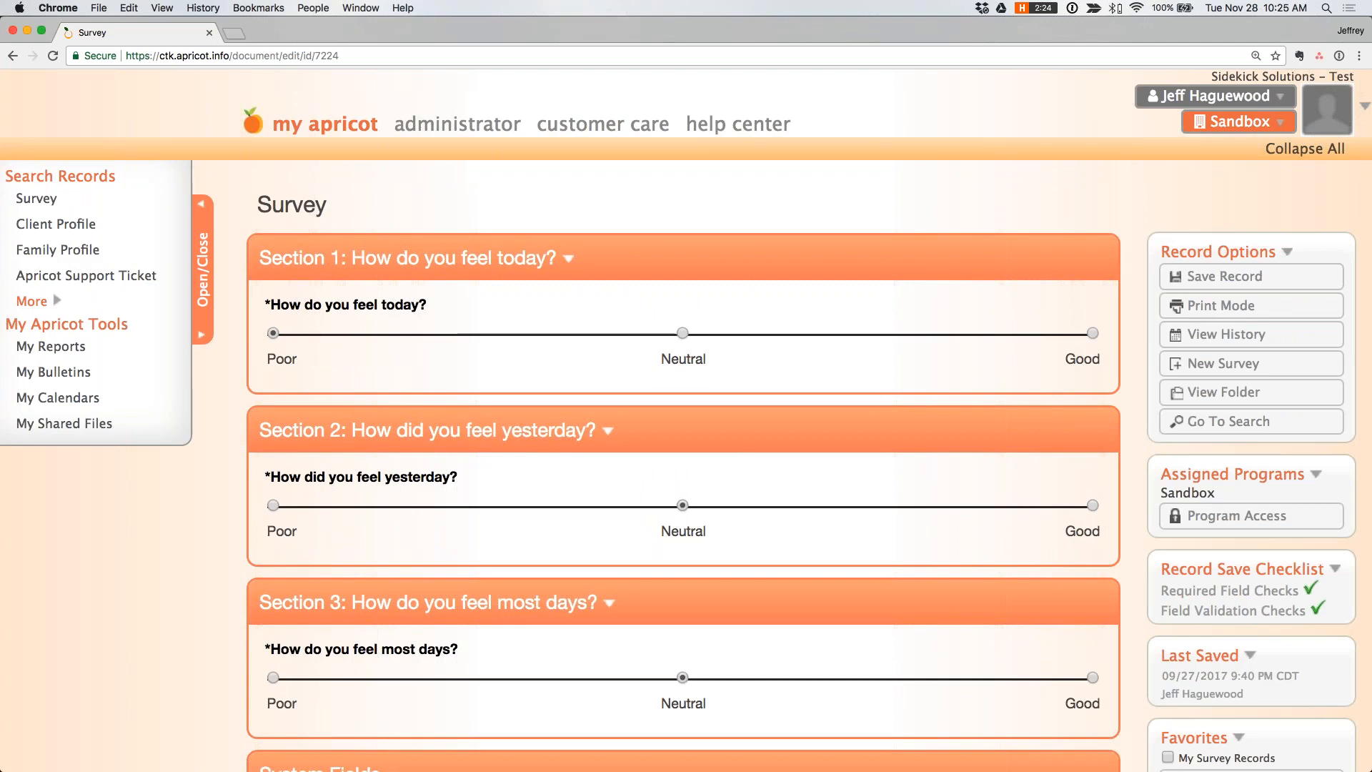
- Open the Survey form for editing from the administrator's Standard Forms list
click(457, 124)
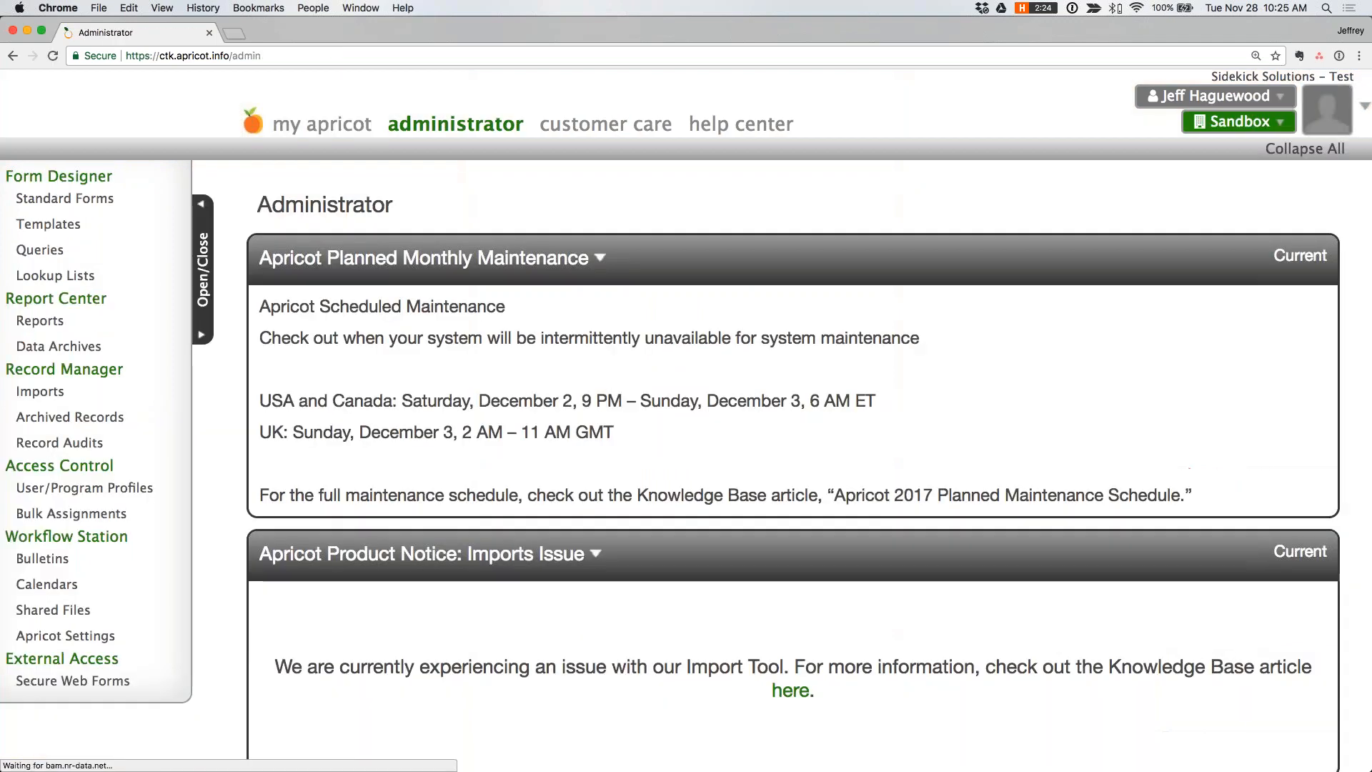
click(100, 199)
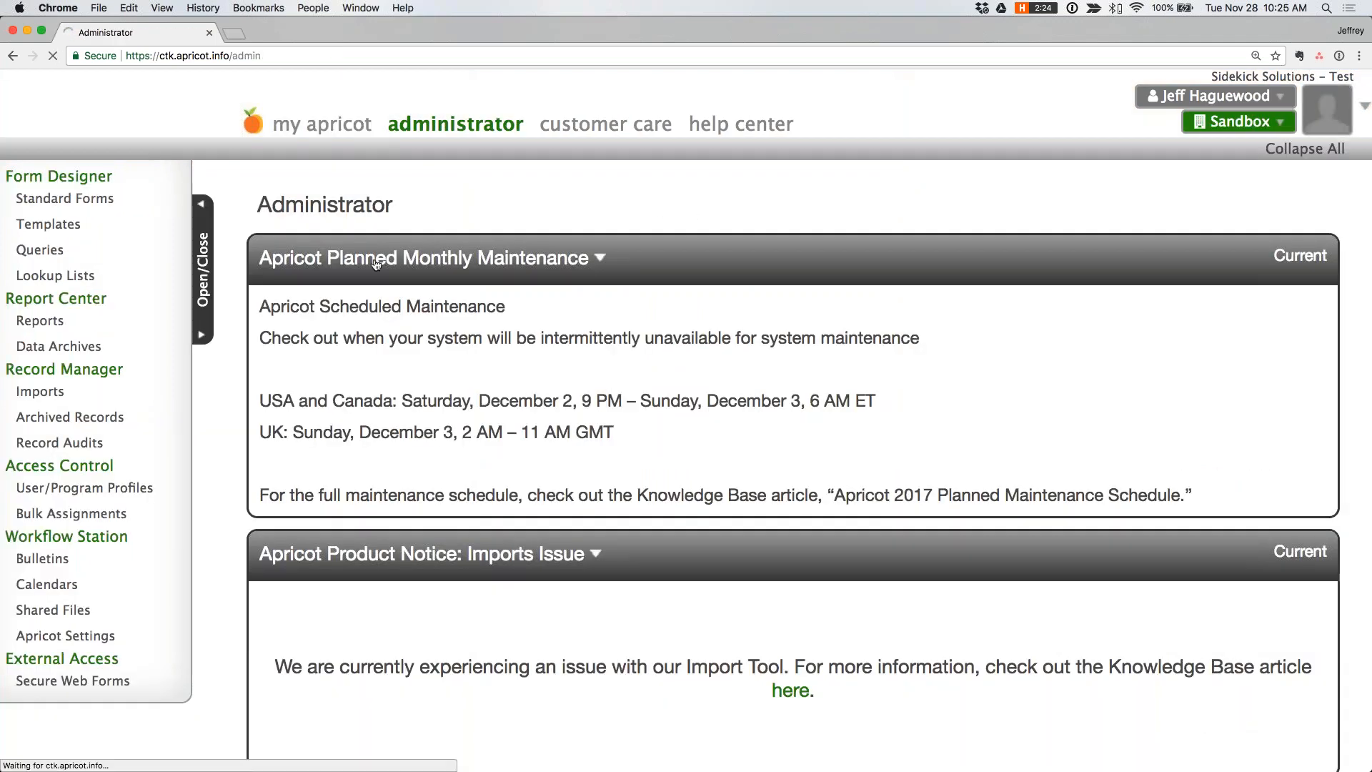
mouse_move(1087, 304)
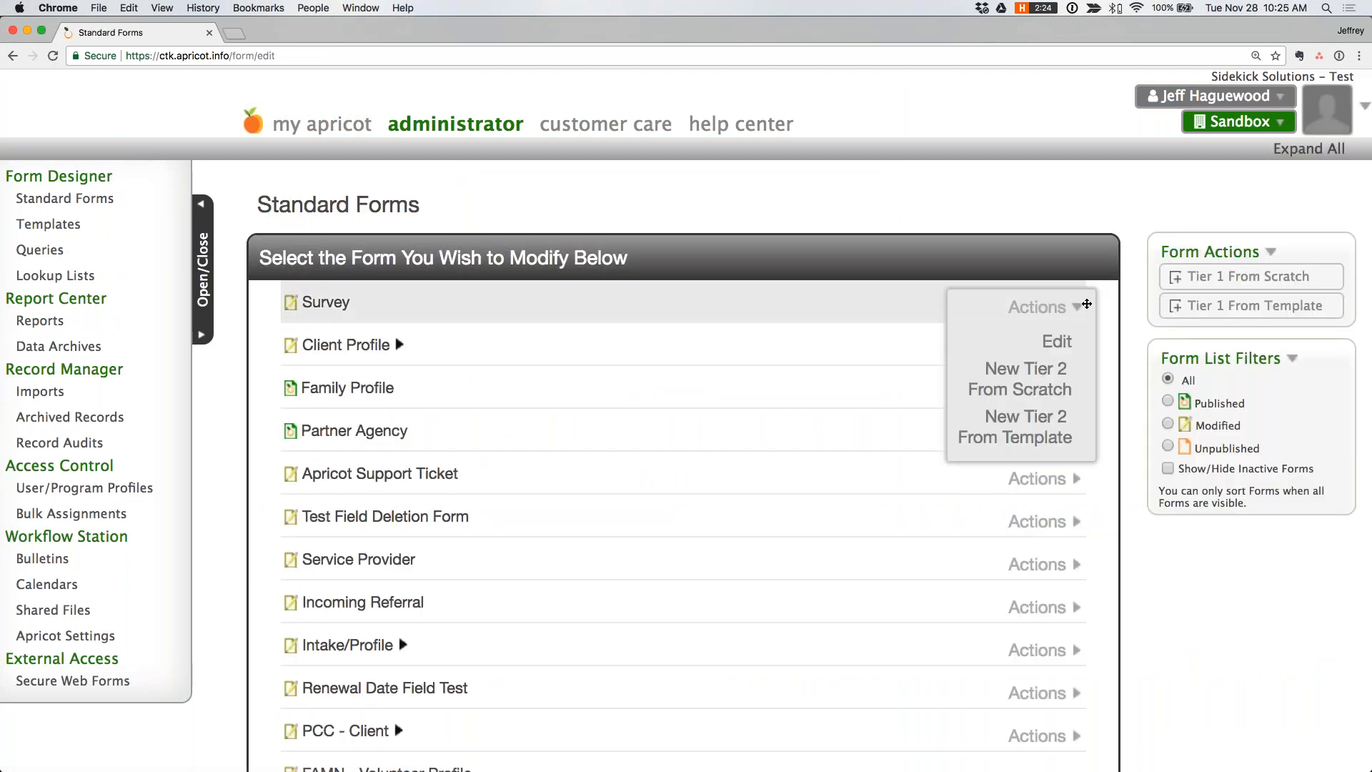
click(1057, 341)
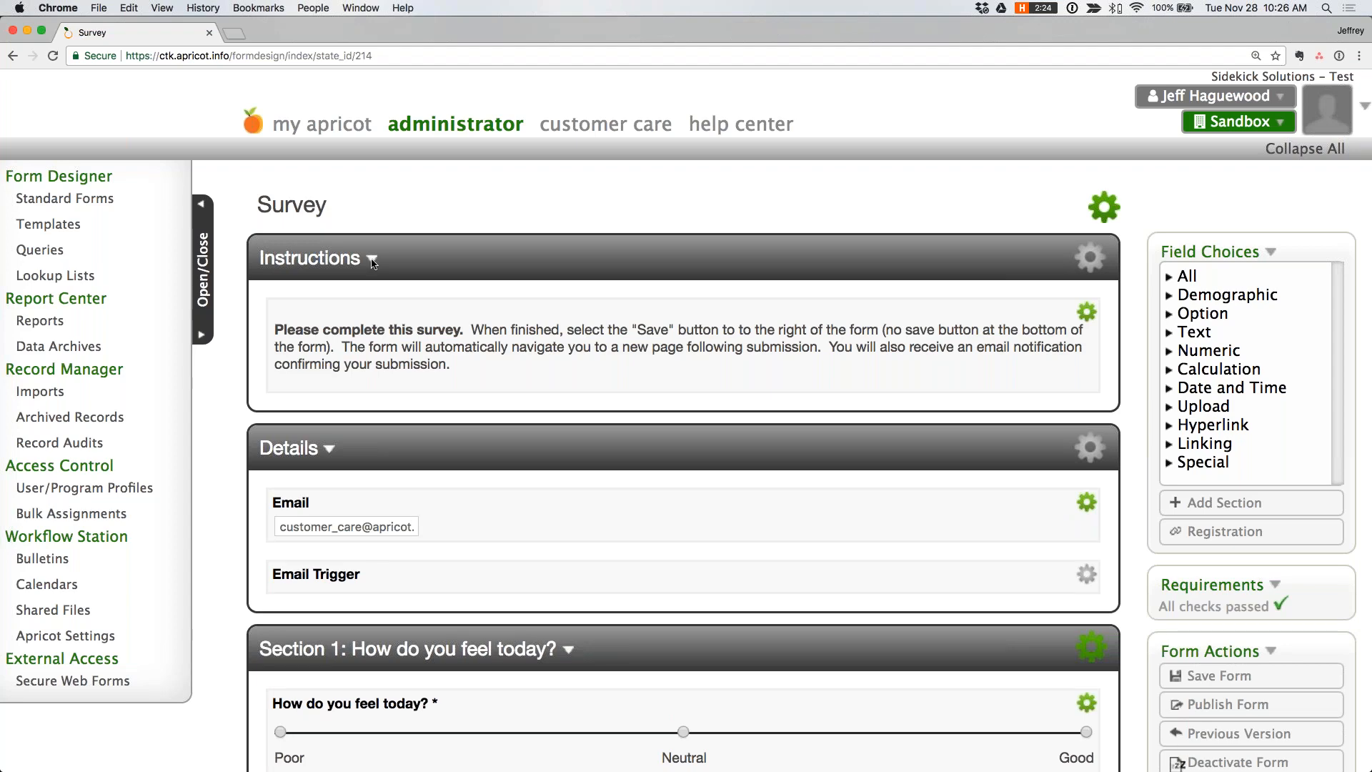
- Add a new form rule to the Survey form named "Record ID is empty"
scroll(376, 266, down, 1)
scroll(376, 267, down, 12)
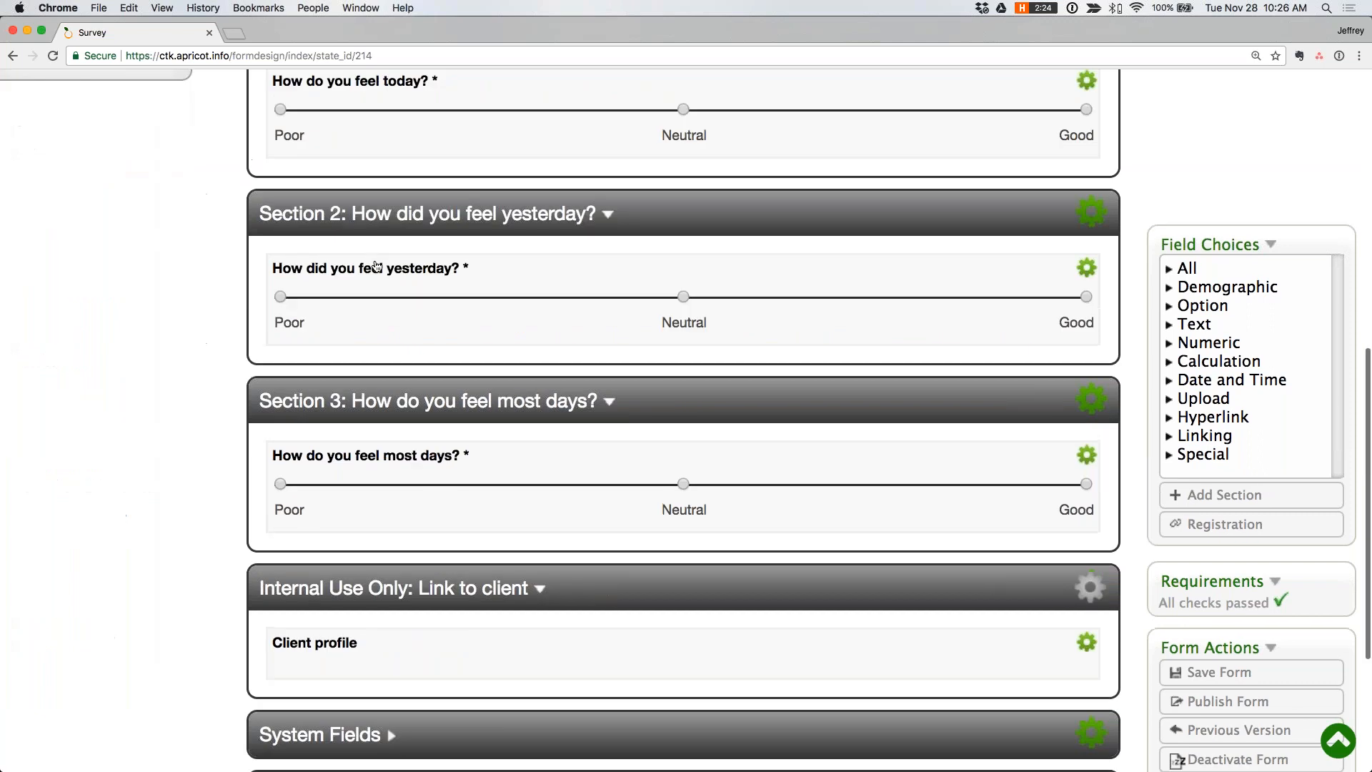
click(1070, 539)
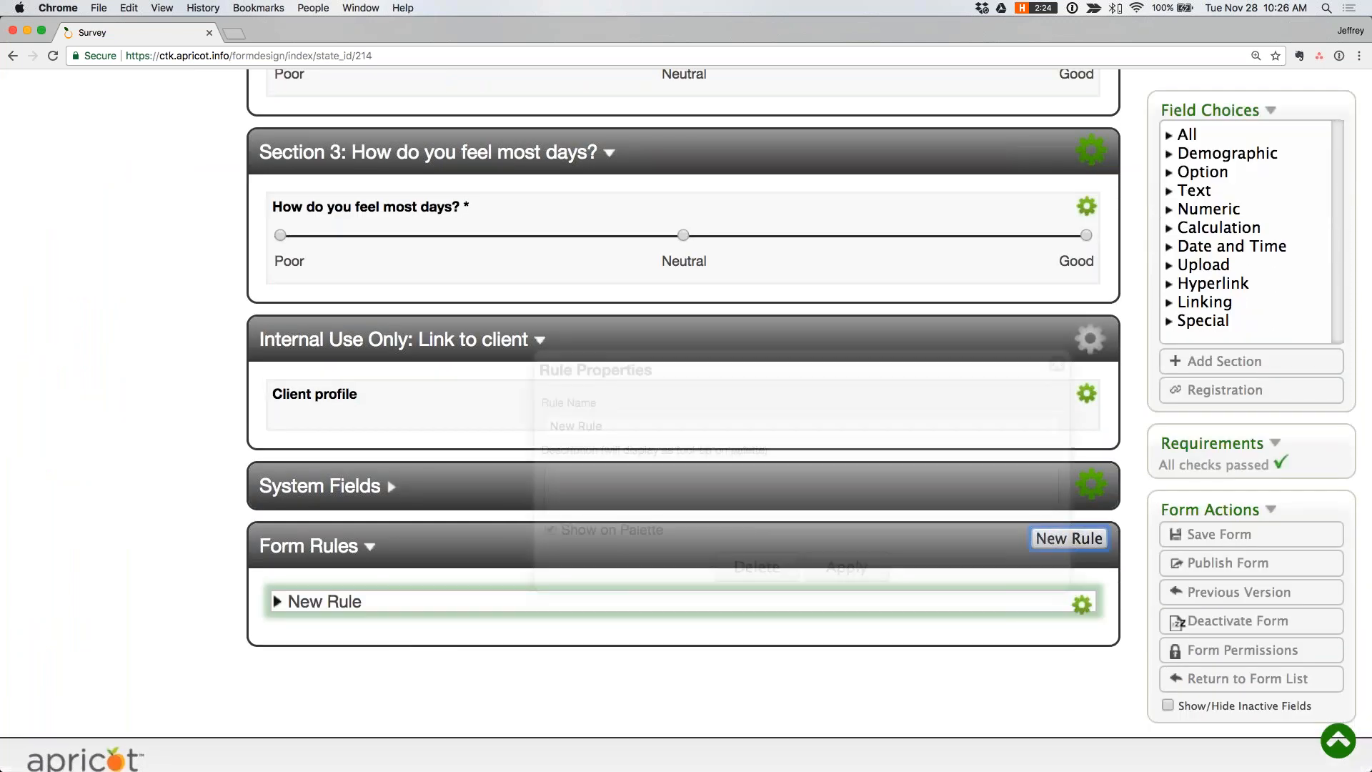
text(Record ID is empty)
click(836, 568)
- Expand the "Record ID is empty" rule and add a condition that Record ID Is Empty
click(275, 601)
scroll(1086, 620, down, 1)
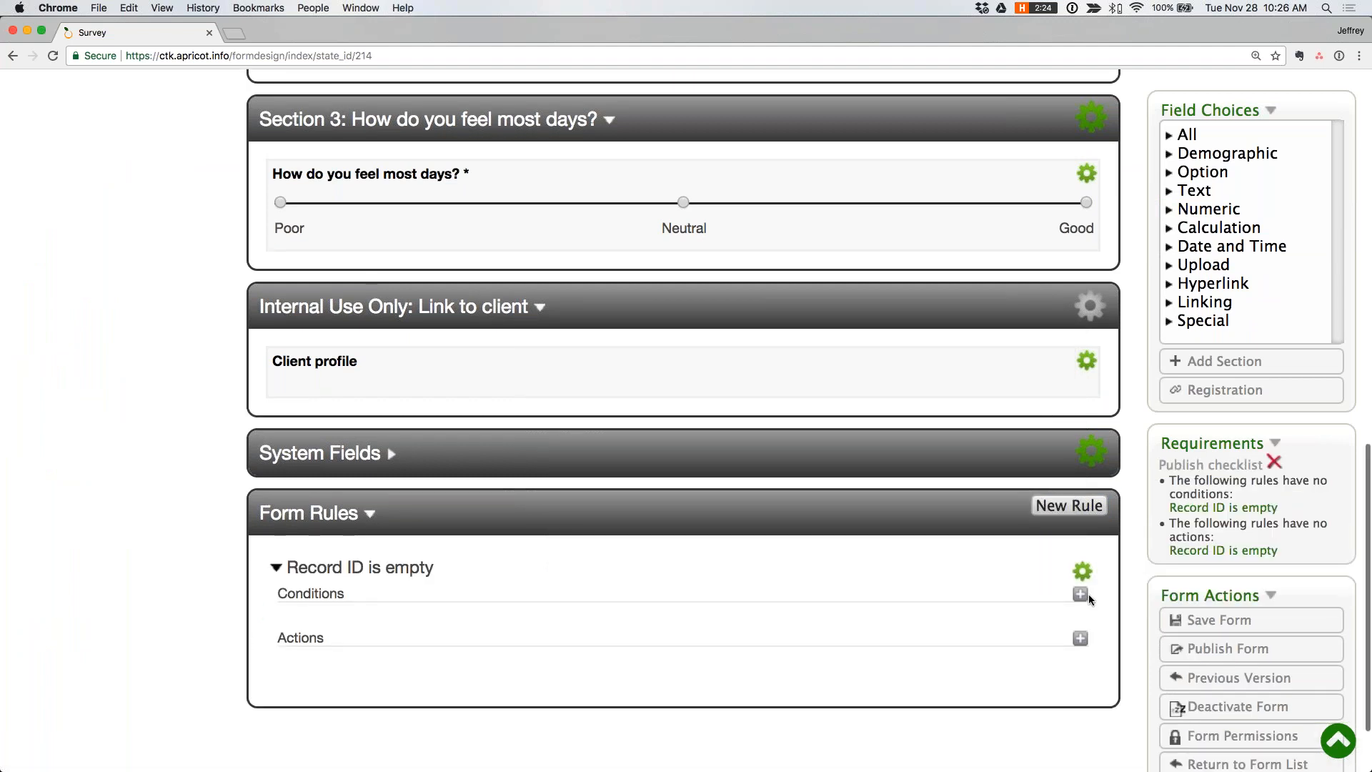
click(1081, 595)
click(486, 498)
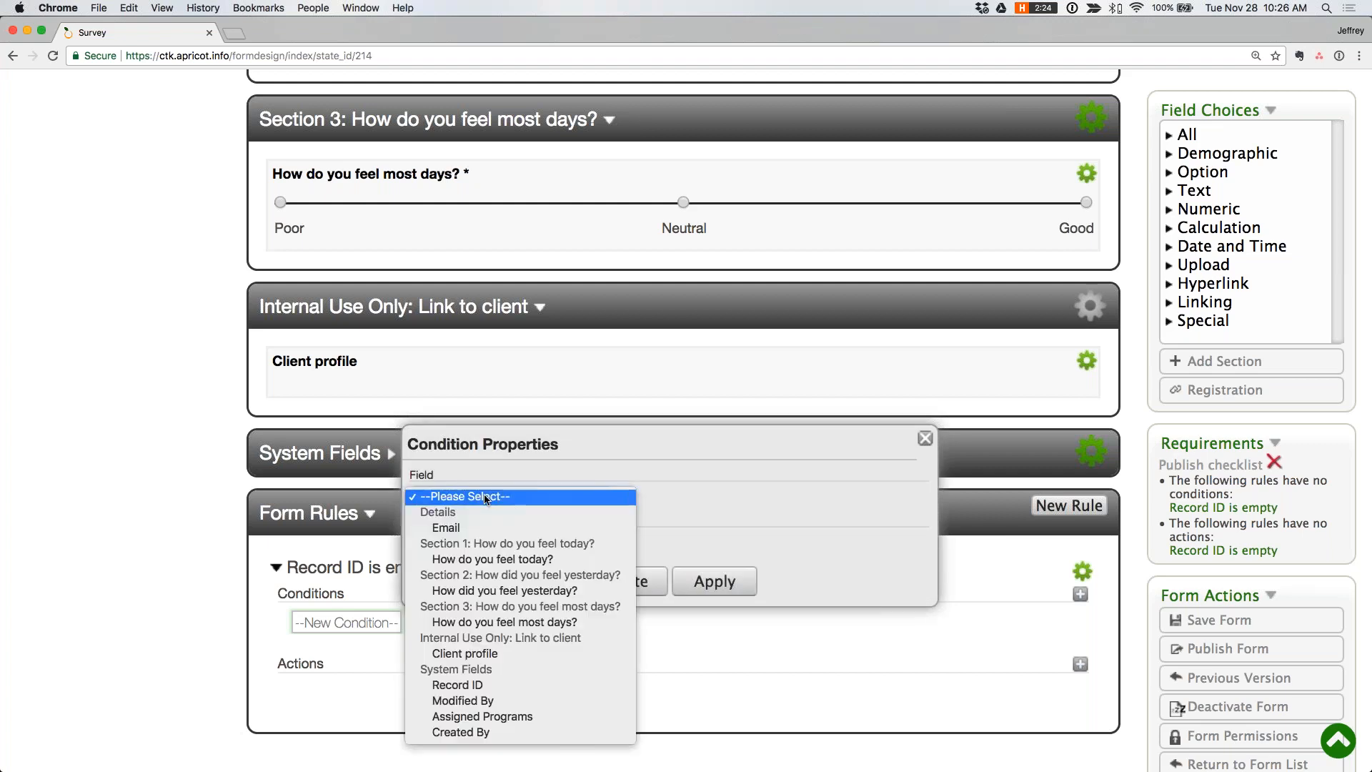
click(468, 685)
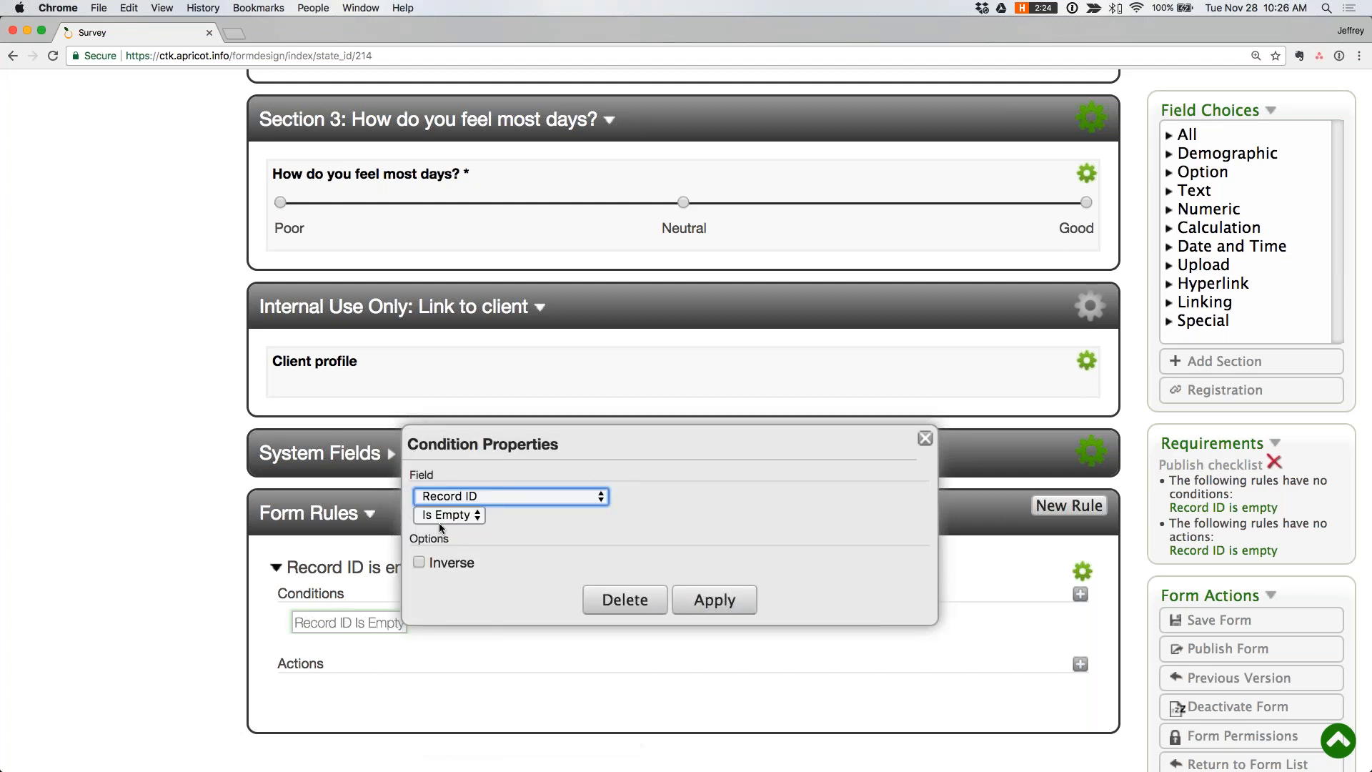
click(714, 600)
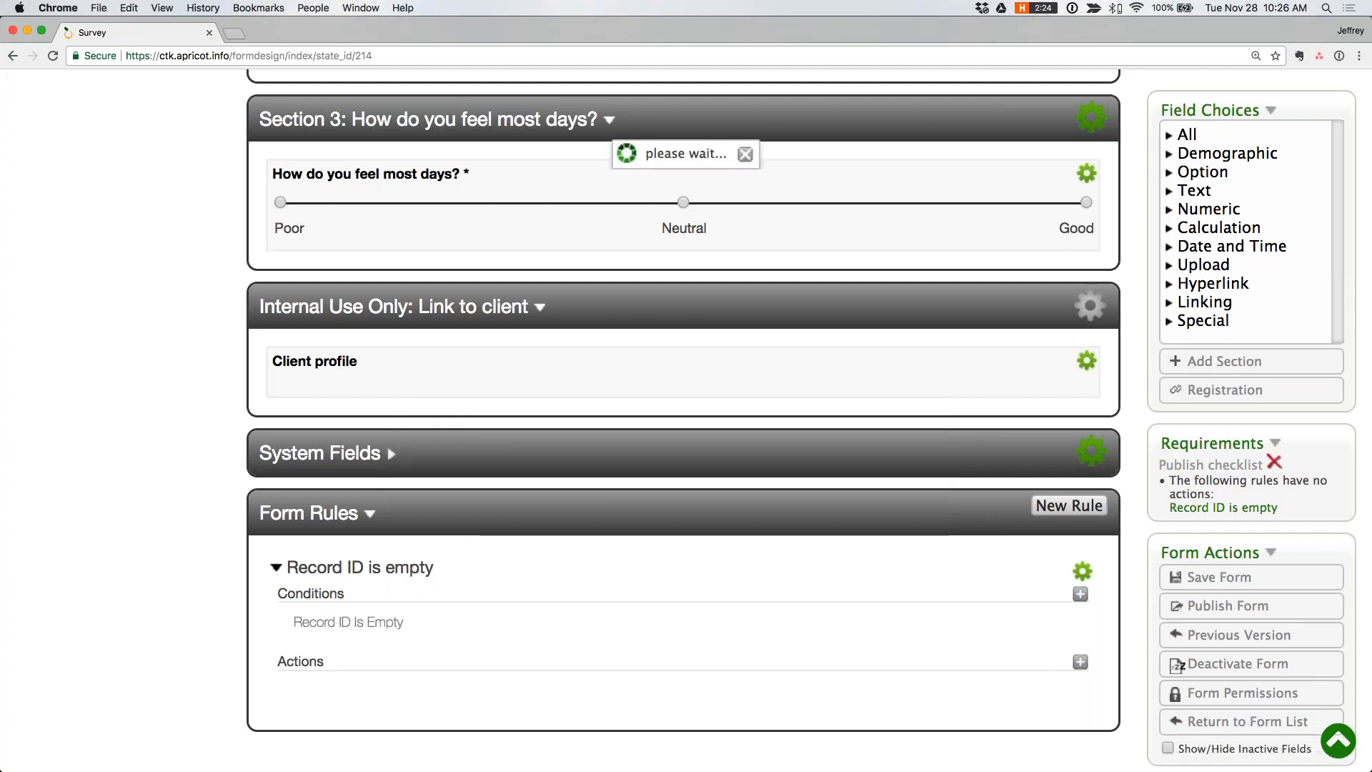
- Add a section action to the "Record ID is empty" rule that unhides the Instructions section
click(1080, 663)
scroll(463, 709, down, 3)
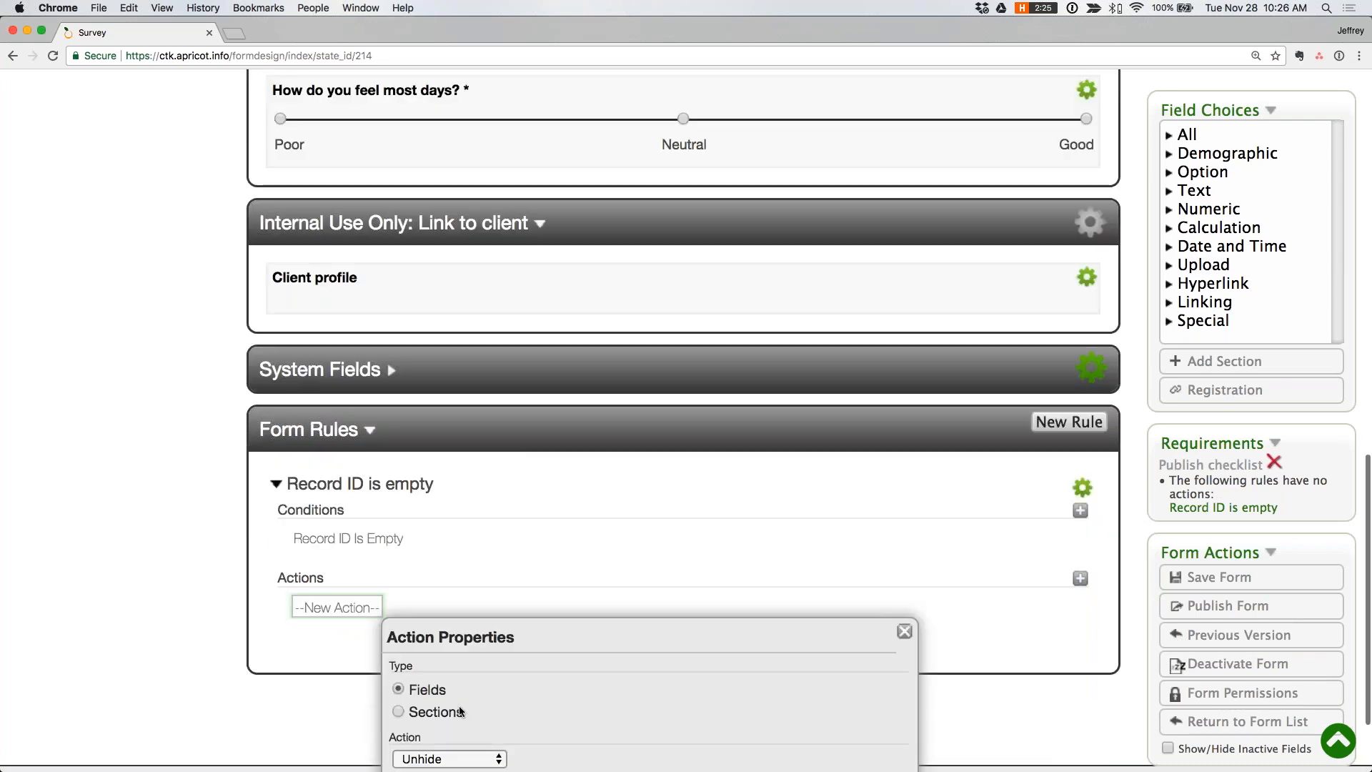
click(432, 601)
scroll(464, 629, down, 1)
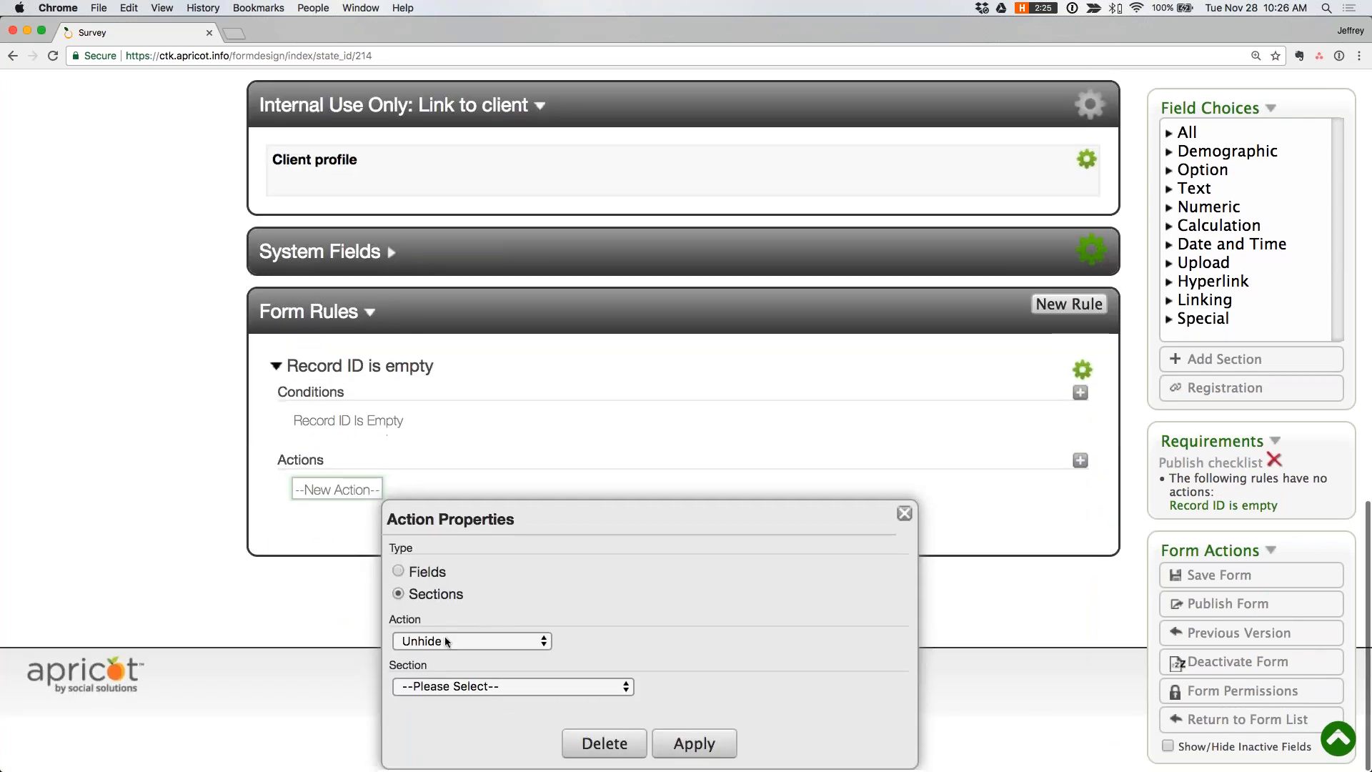
click(458, 694)
click(455, 704)
click(693, 745)
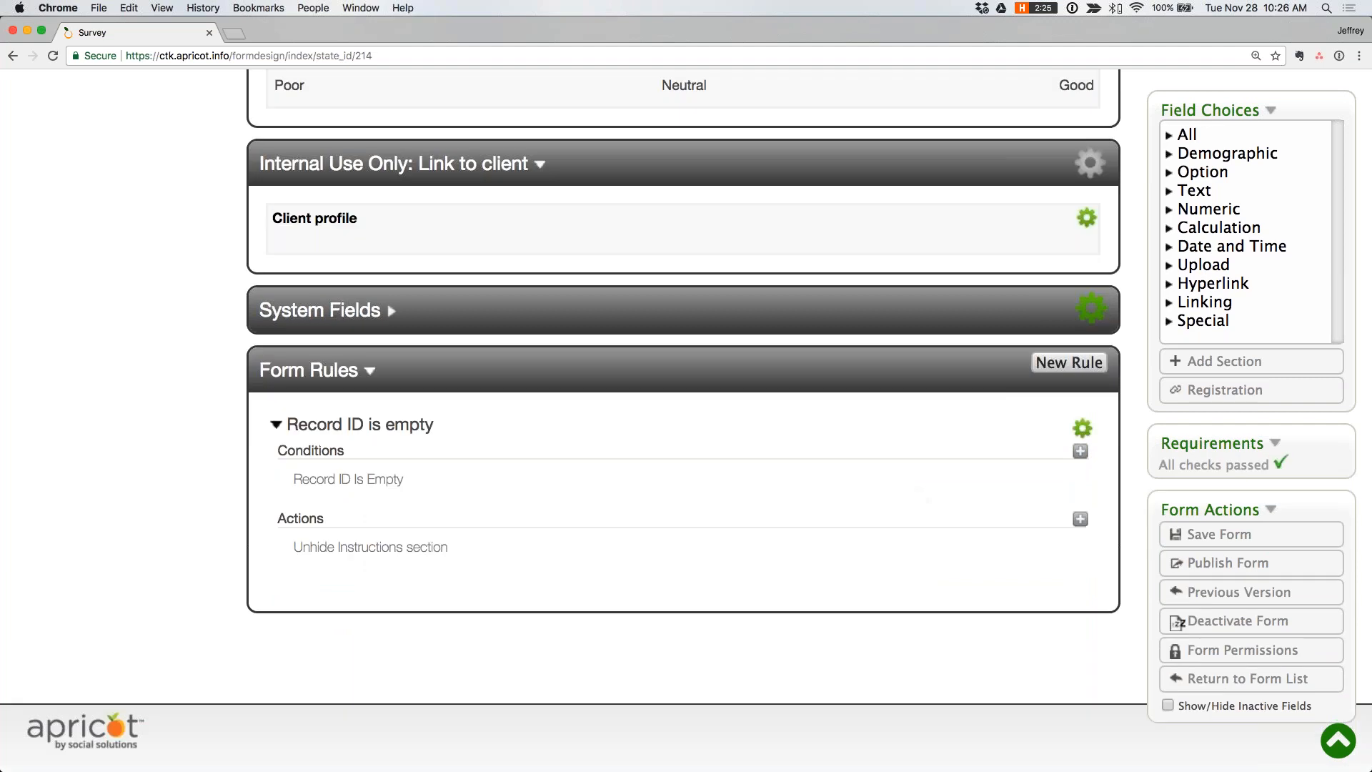
- Publish the Survey form with its new rule and switch to the public Survey window
click(1226, 566)
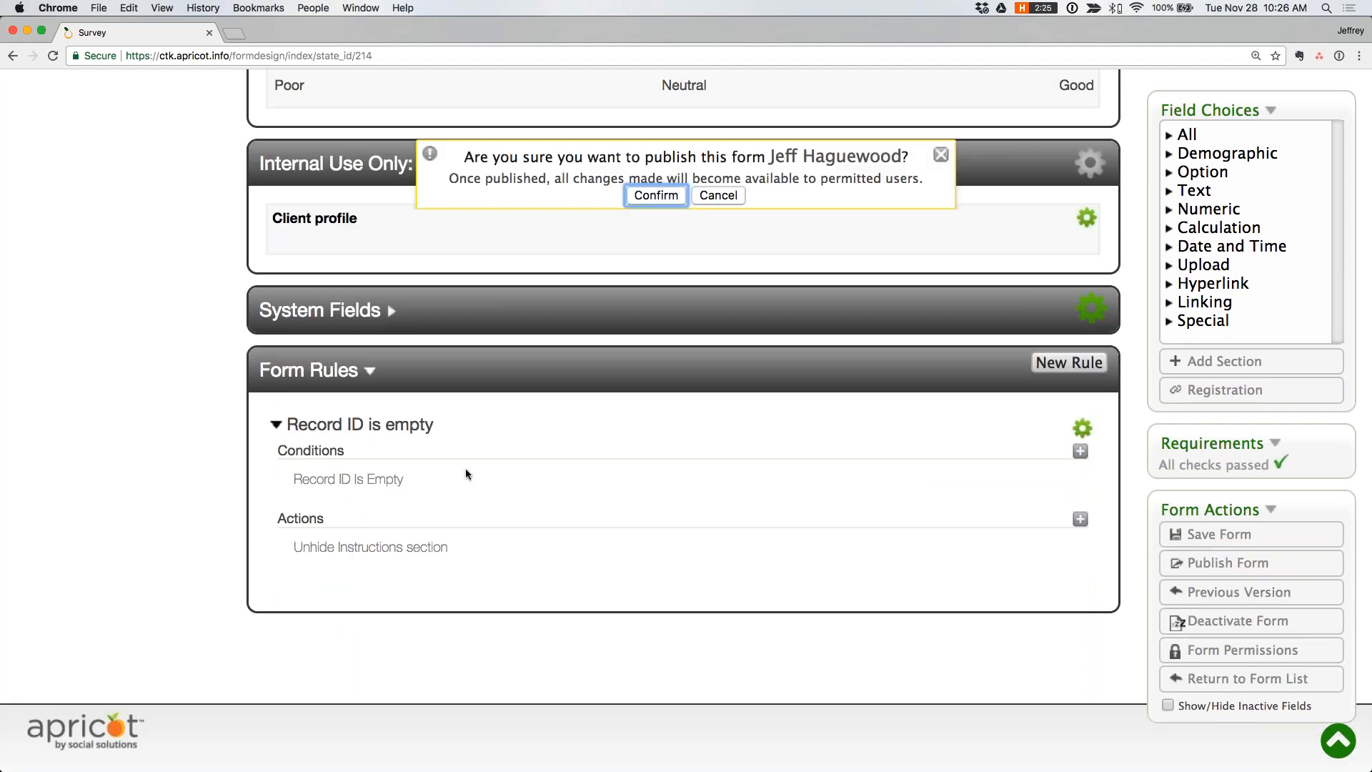
click(668, 201)
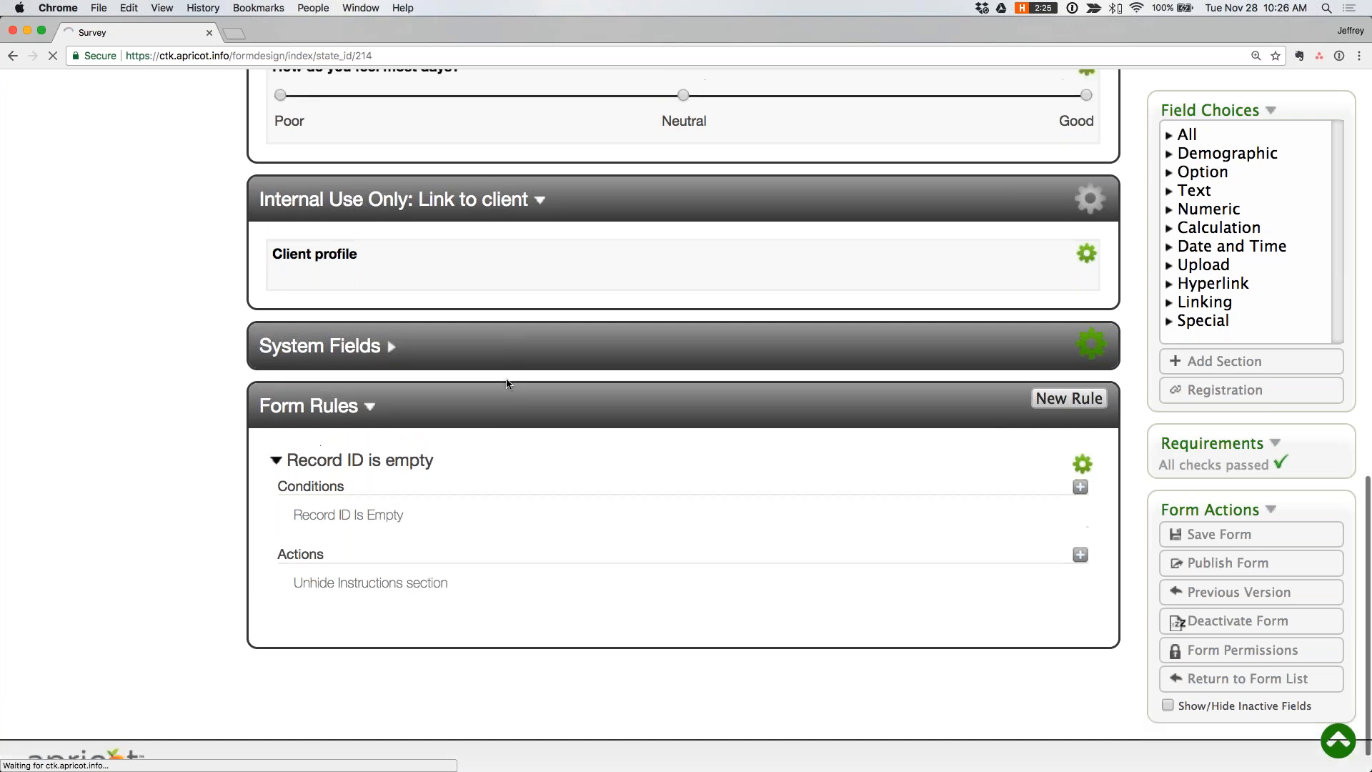
key(ctrl+Up)
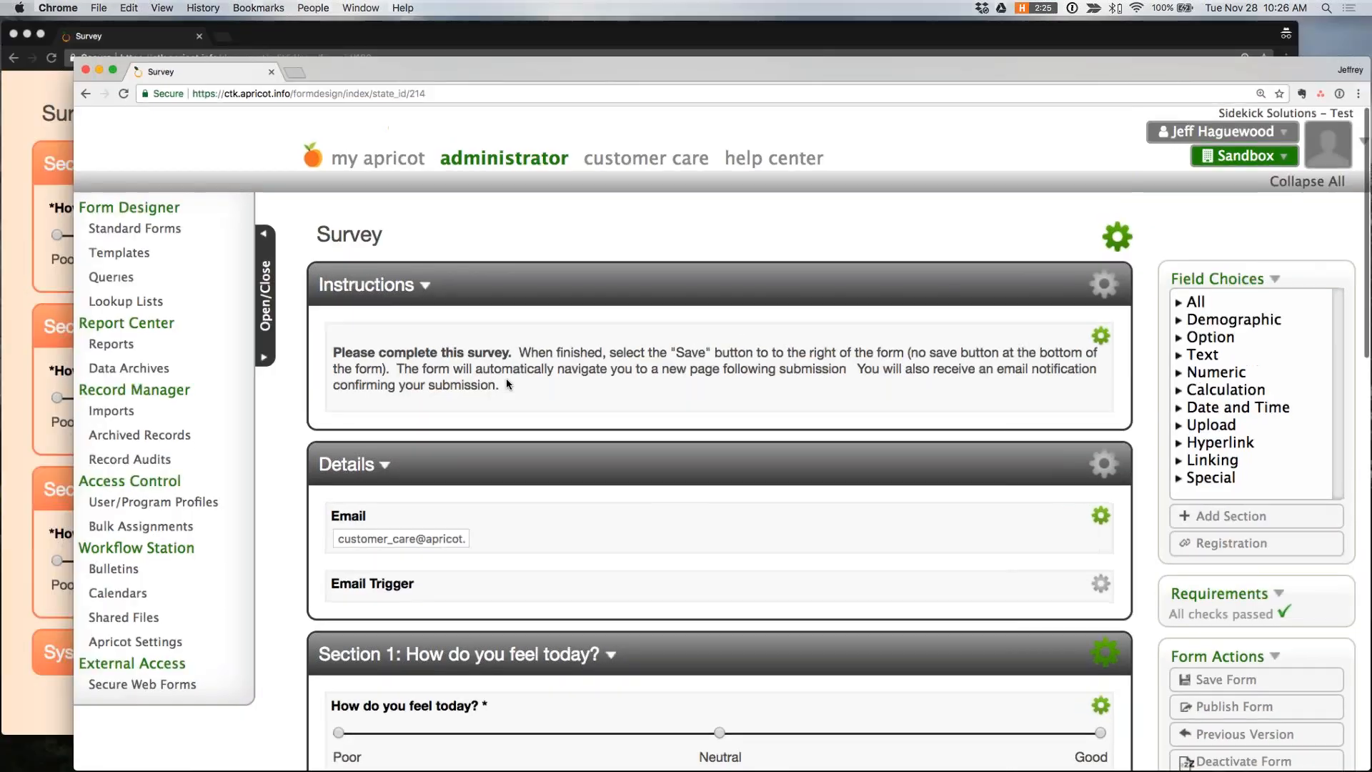
click(457, 279)
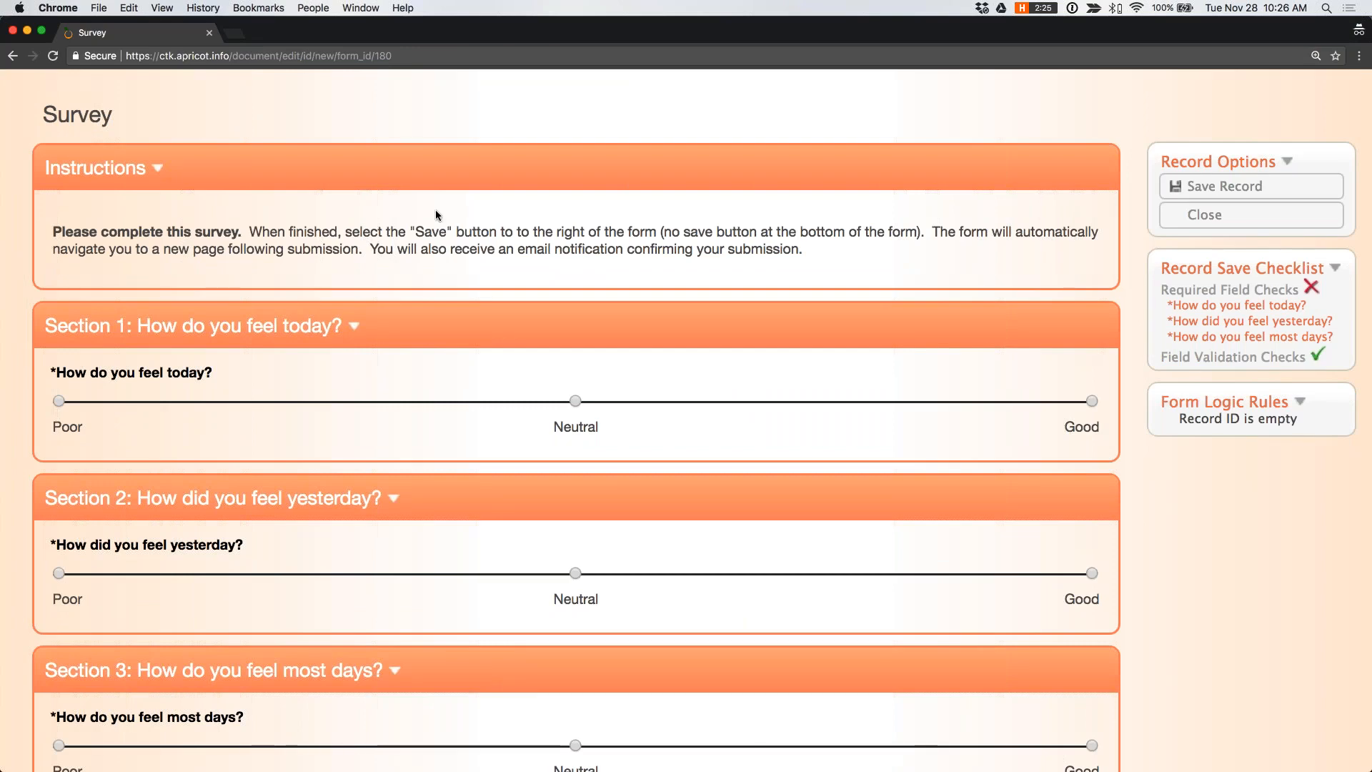
- Answer Neutral to all three questions in the public Survey form and save the record
click(574, 401)
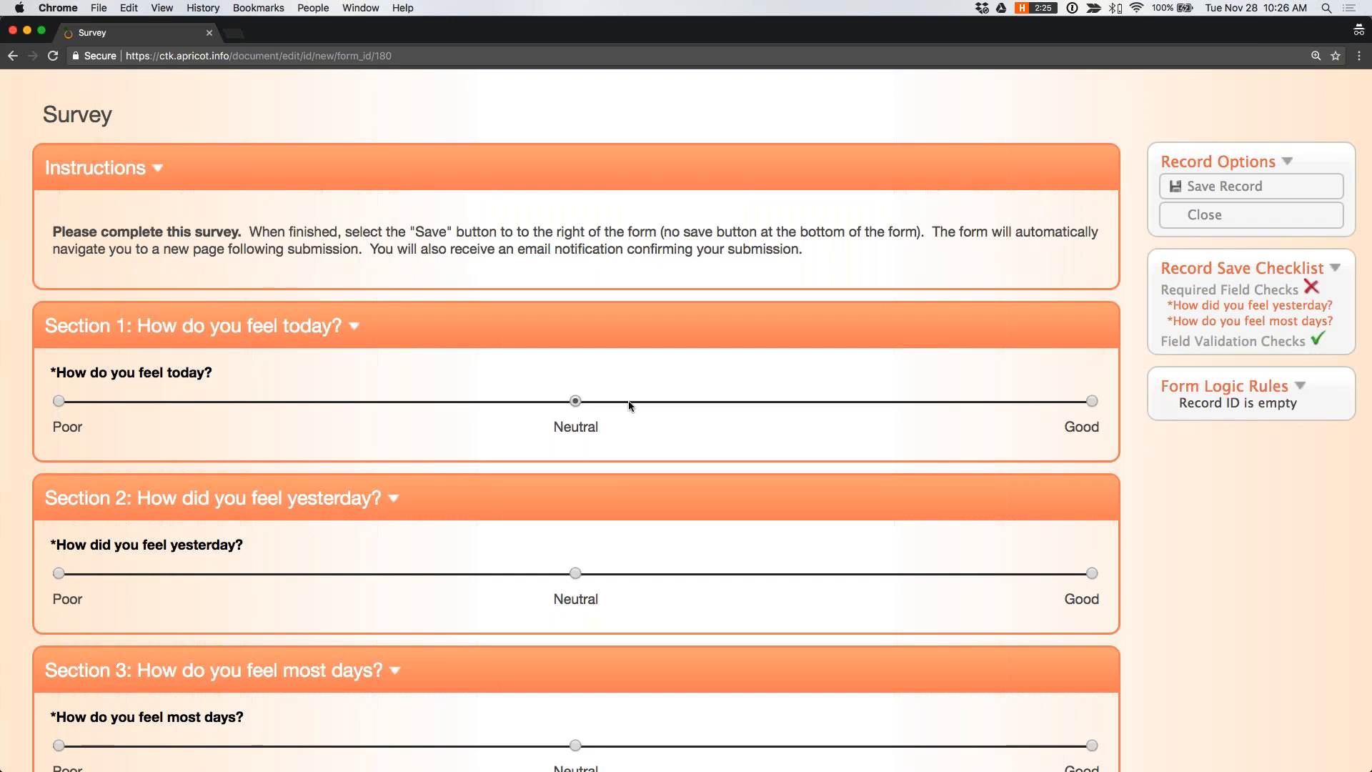
scroll(628, 402, down, 1)
scroll(629, 405, down, 3)
click(576, 414)
click(575, 586)
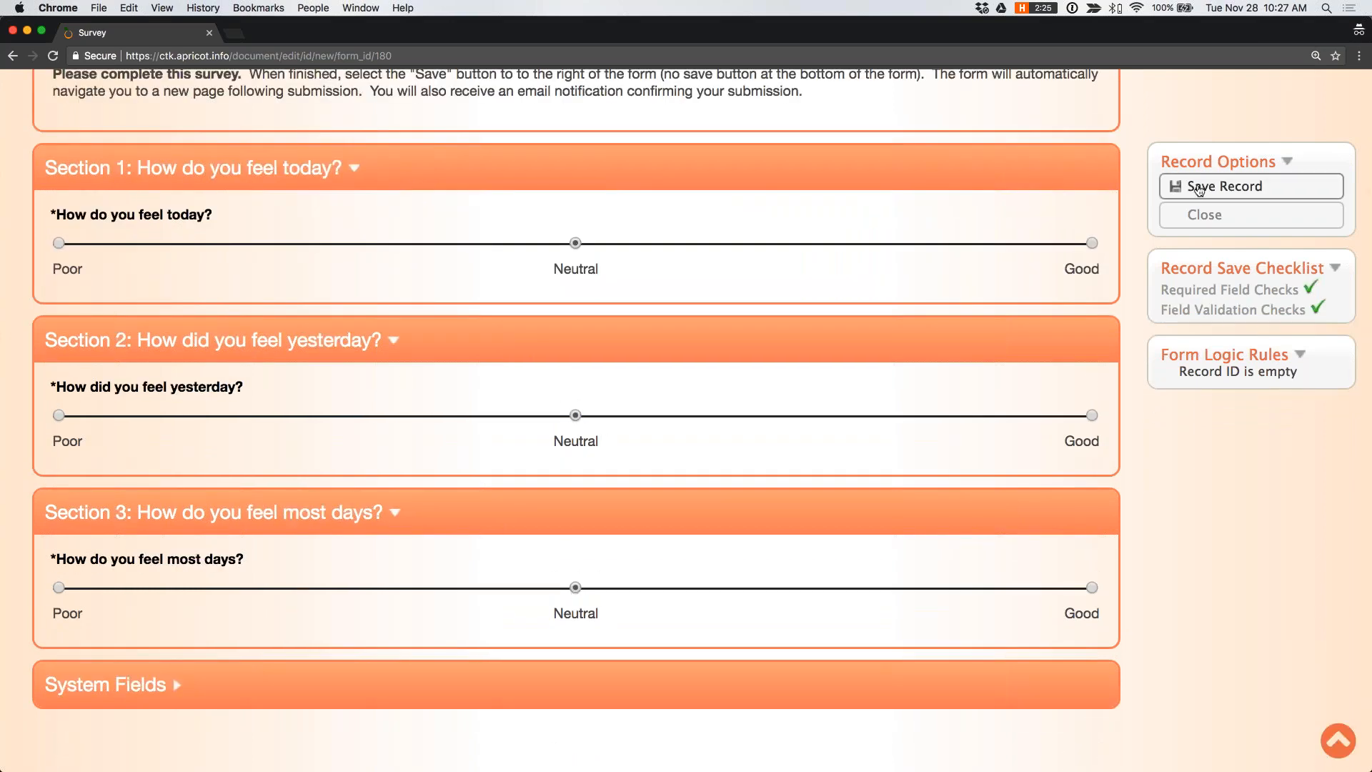
click(1195, 186)
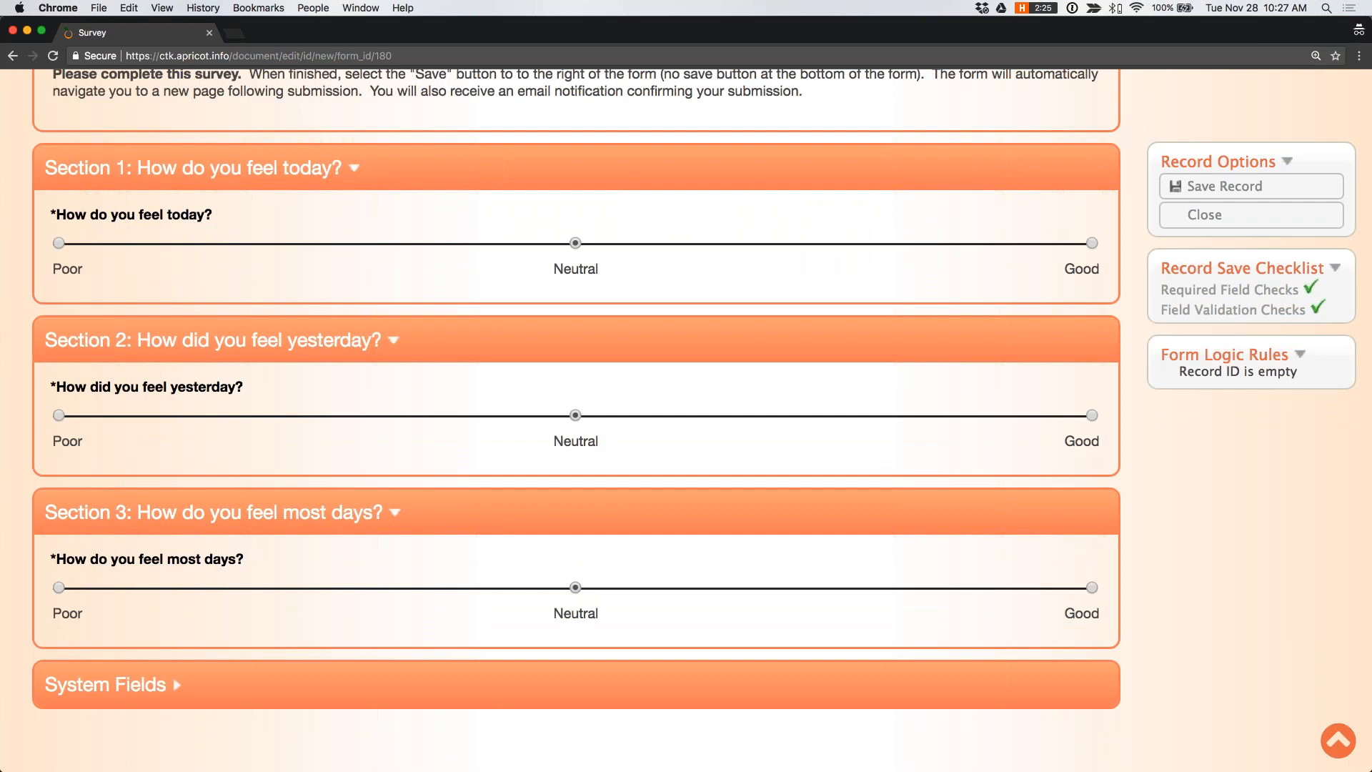
key(Return)
- Return to the Apricot window and open the Survey record created 11/28/2017 in My Apricot to examine its sections
key(ctrl+Up)
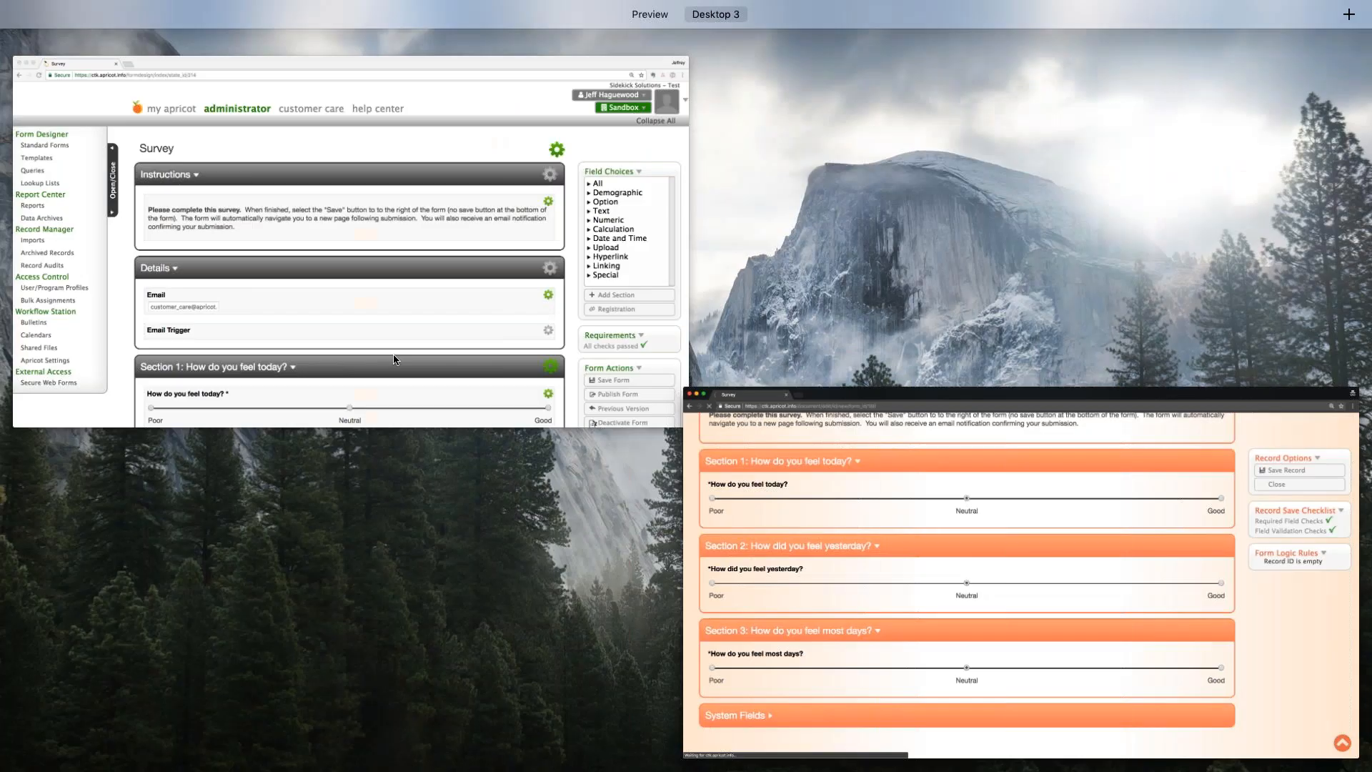
click(332, 291)
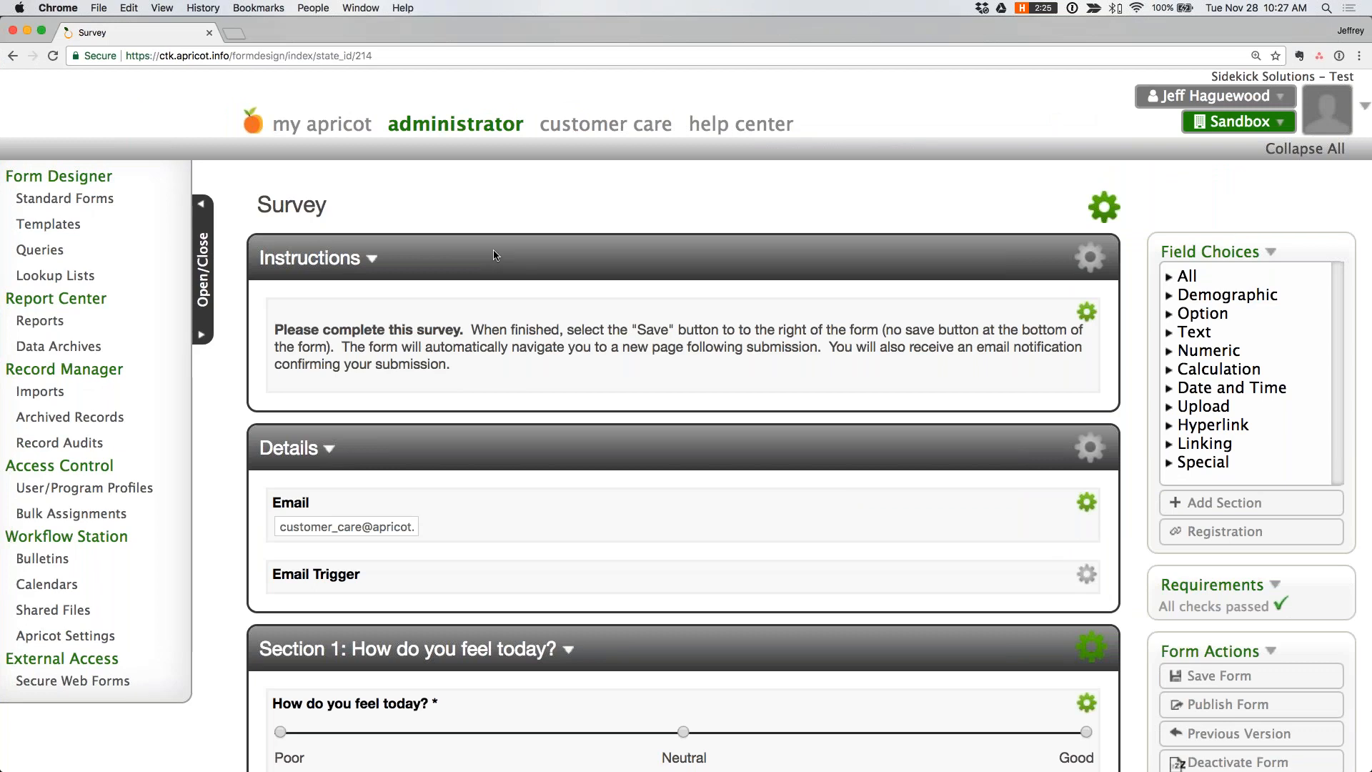
click(318, 125)
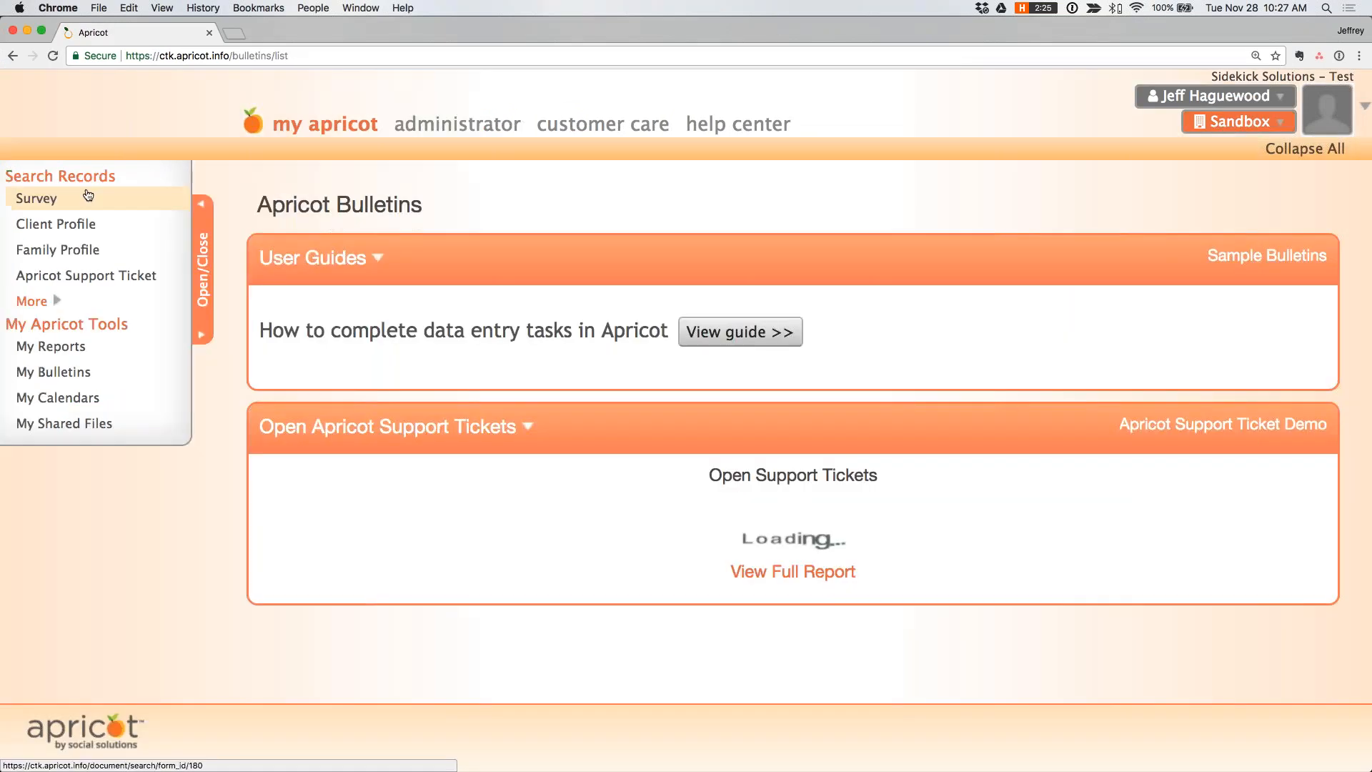
click(80, 198)
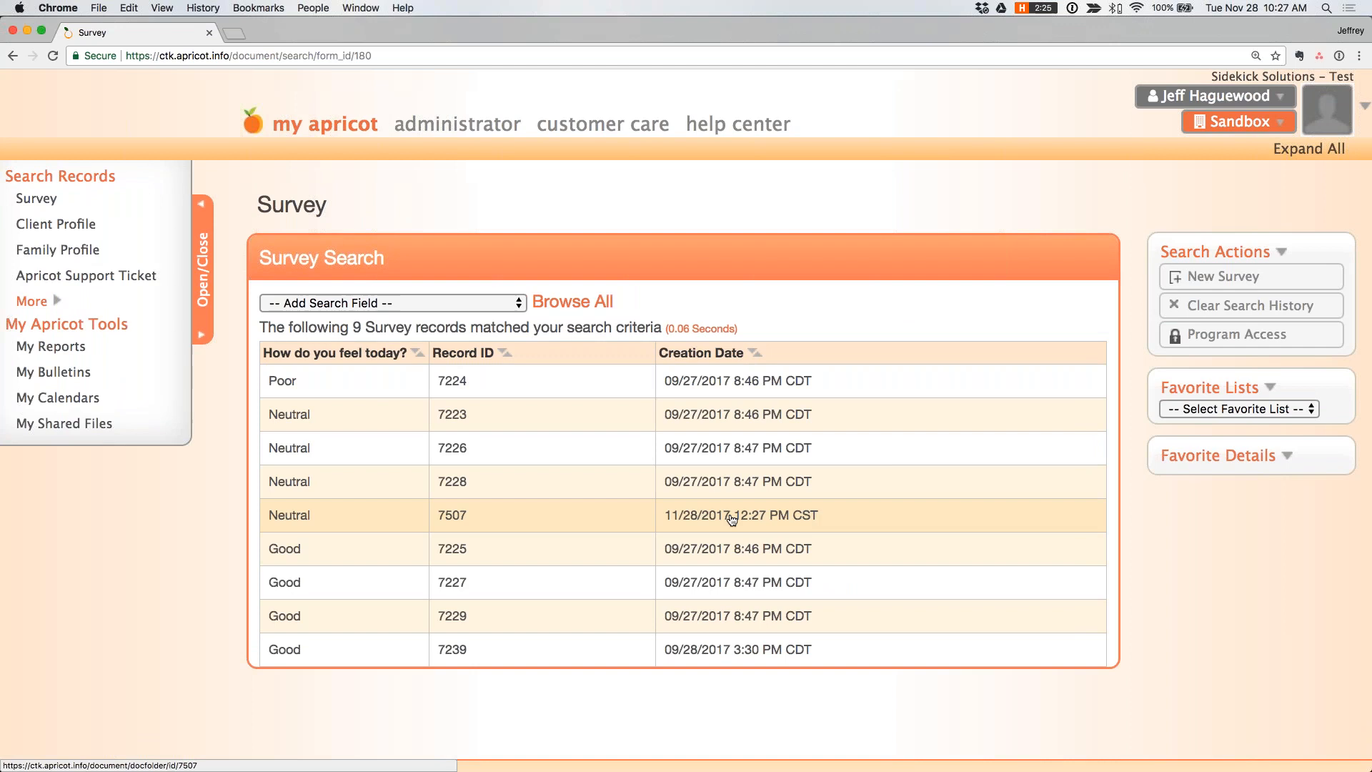
click(304, 523)
click(1217, 282)
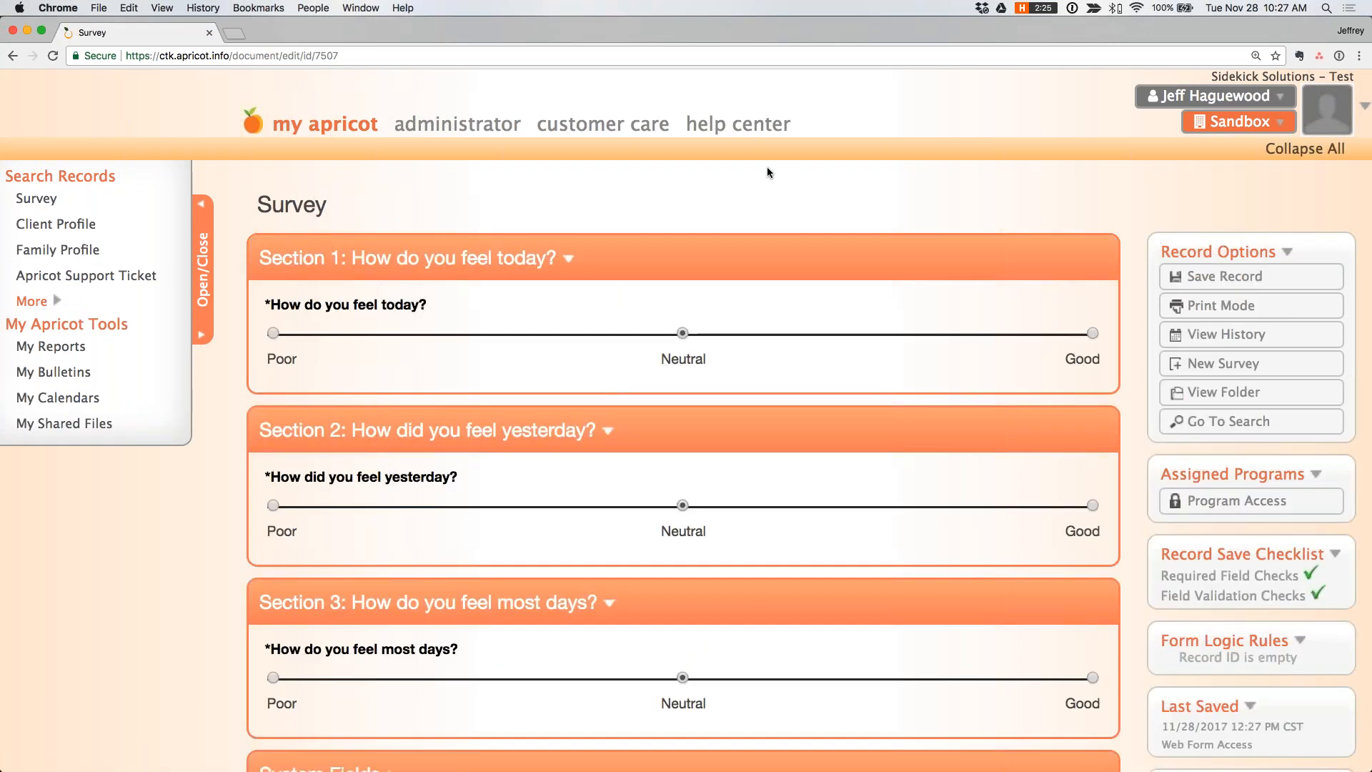
scroll(766, 173, down, 3)
scroll(686, 420, up, 2)
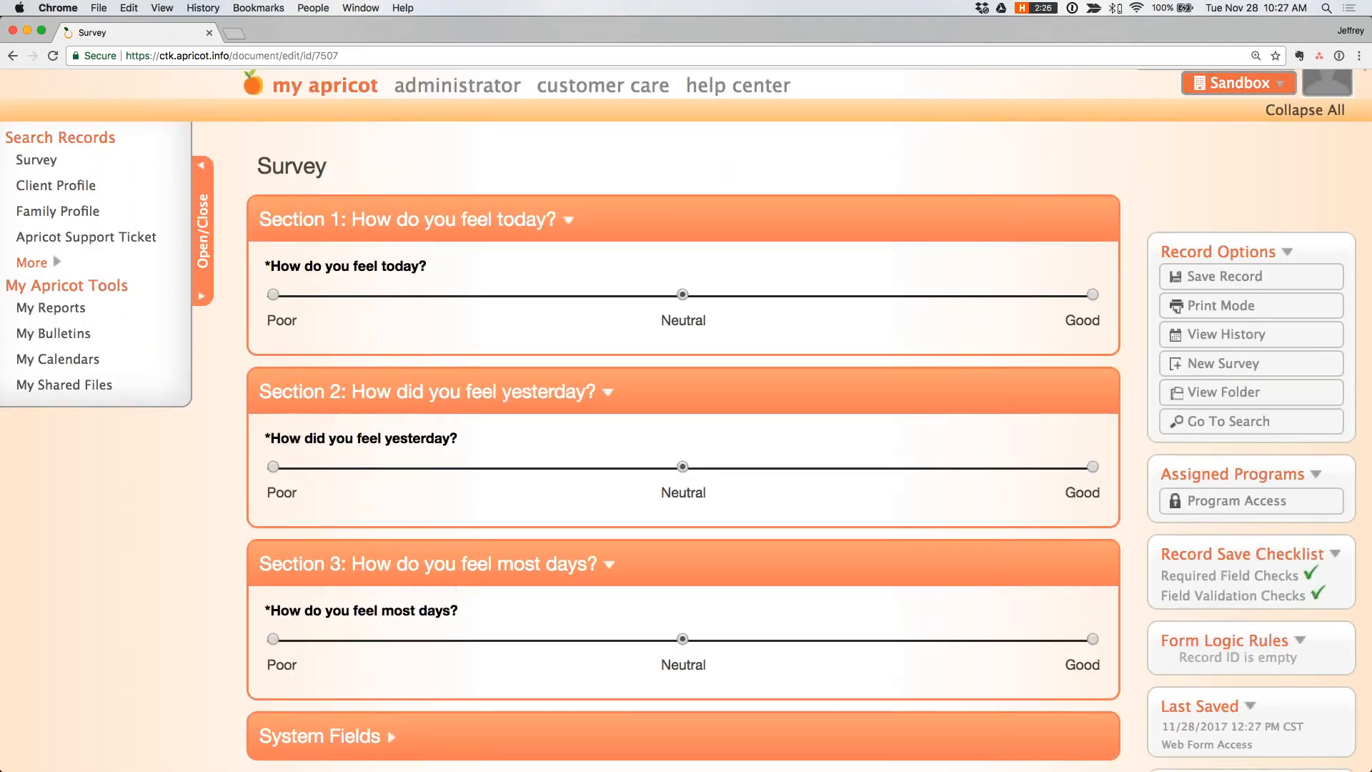
- Open the Survey form for editing from the administrator's standard forms
click(486, 86)
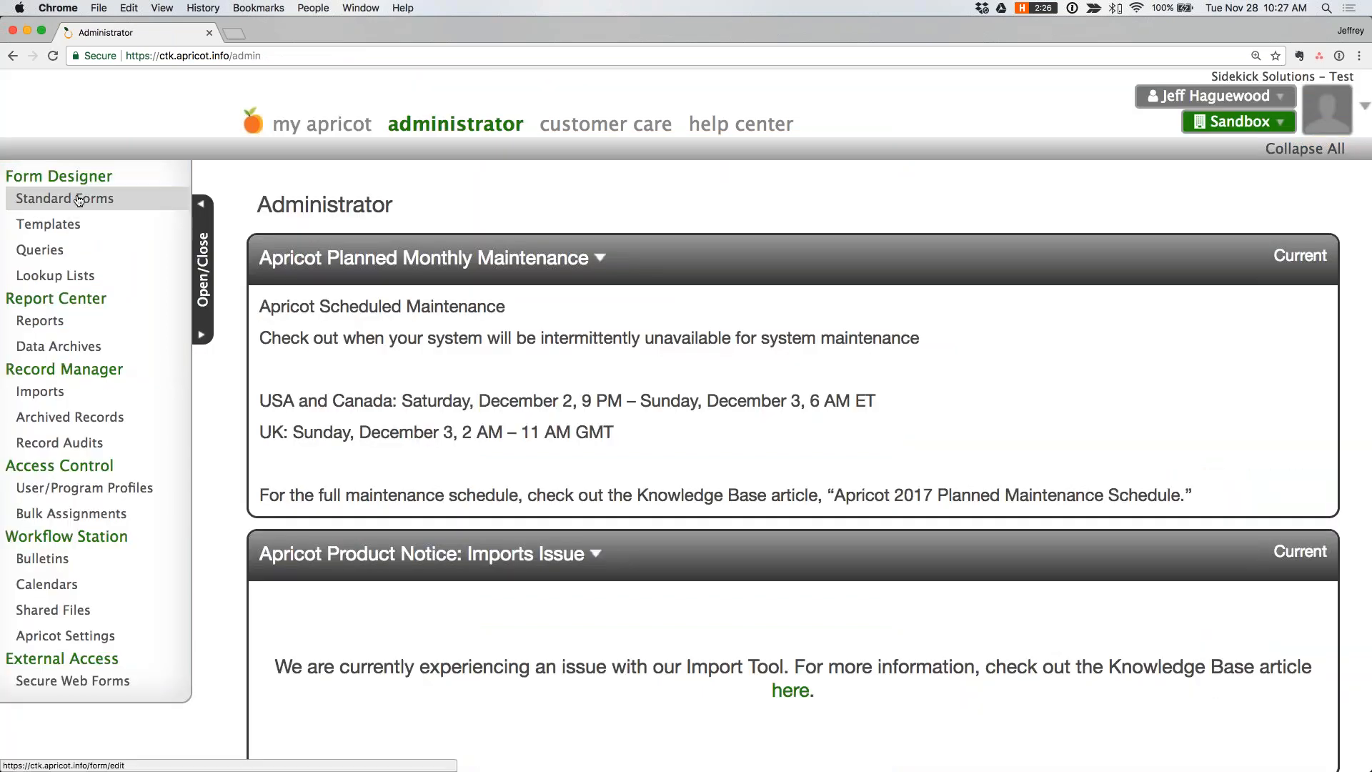
click(78, 200)
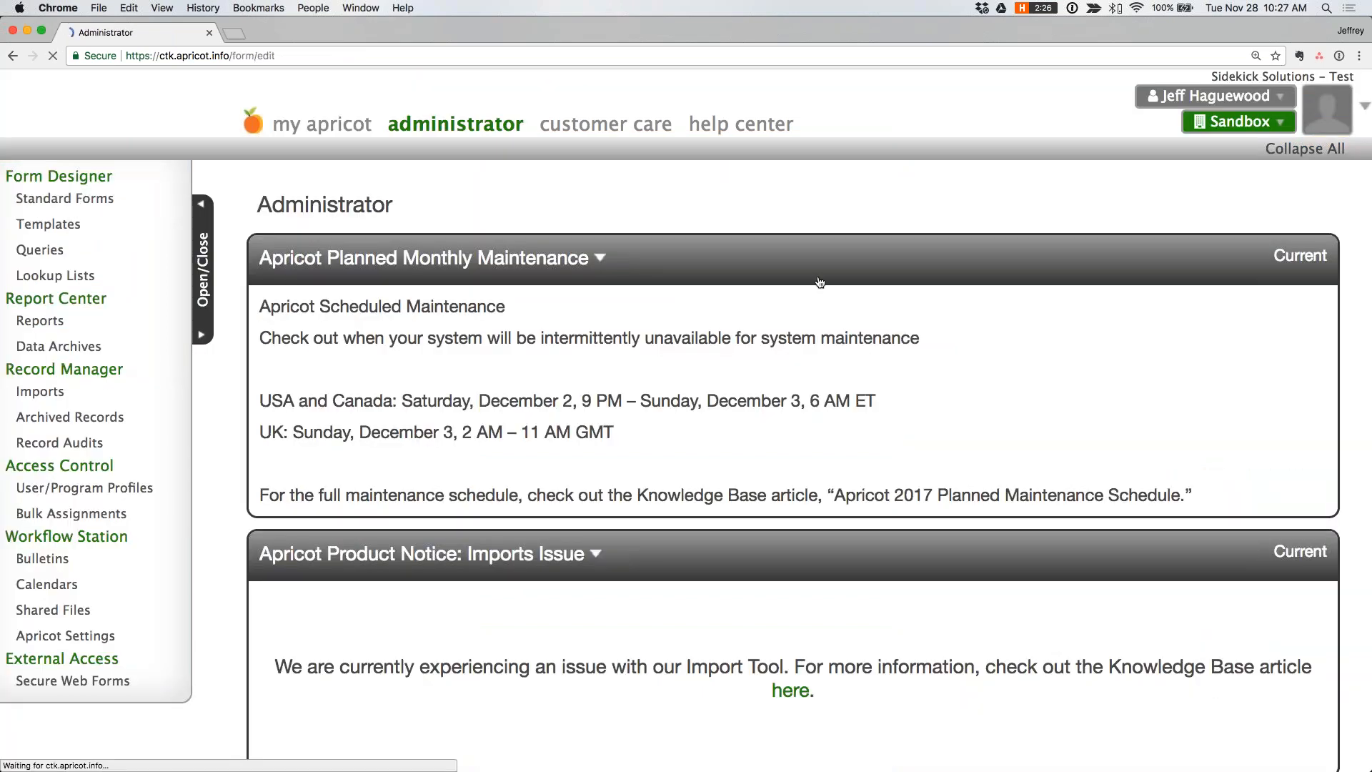
click(1039, 294)
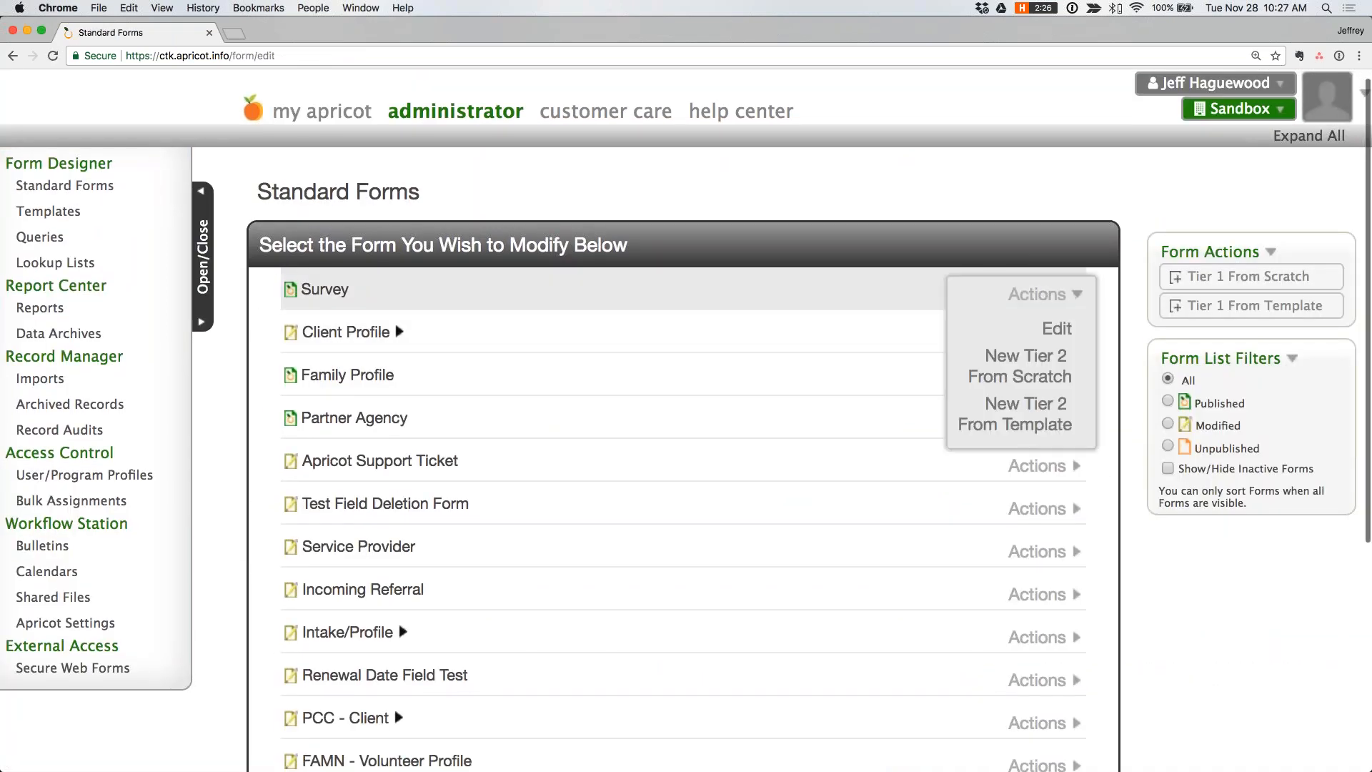
click(1061, 330)
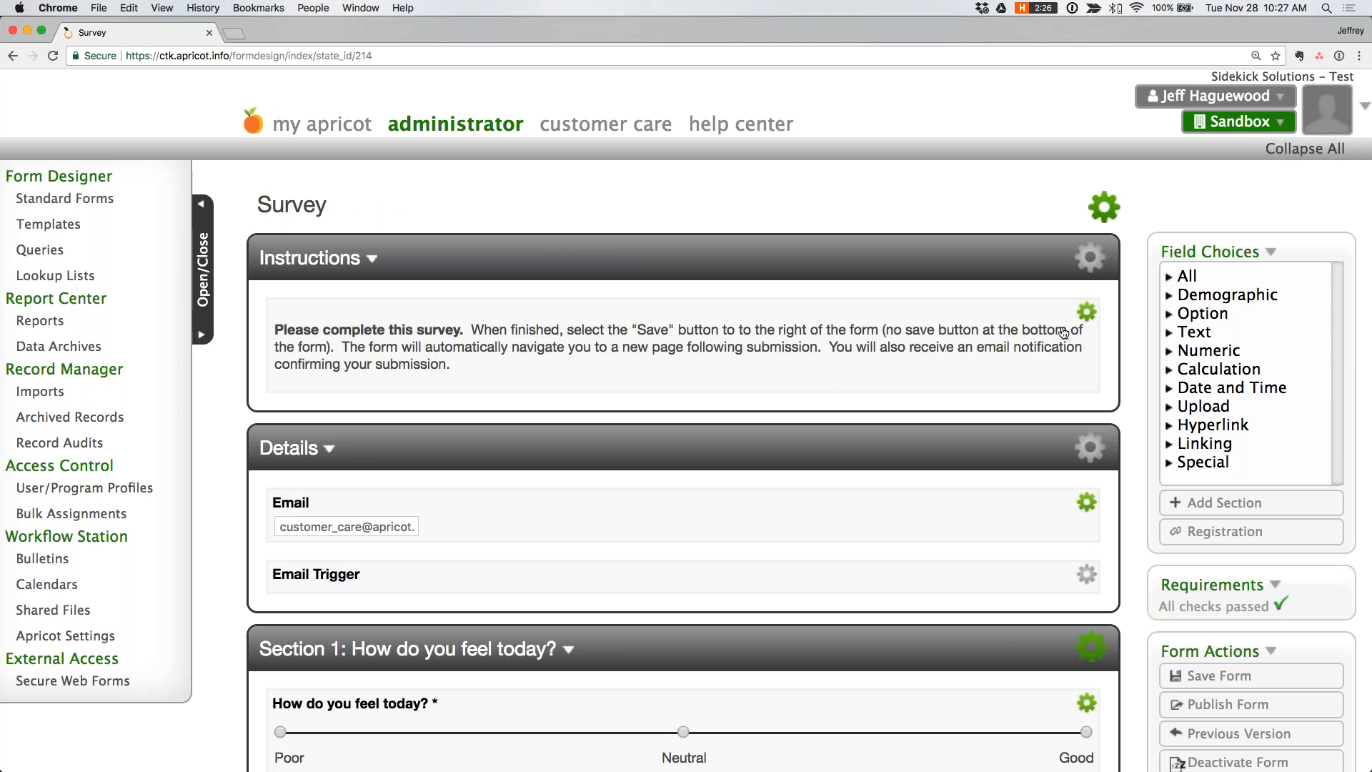
- Add a new form rule to the Survey form and name it "Record ID is not empty"
scroll(724, 350, down, 10)
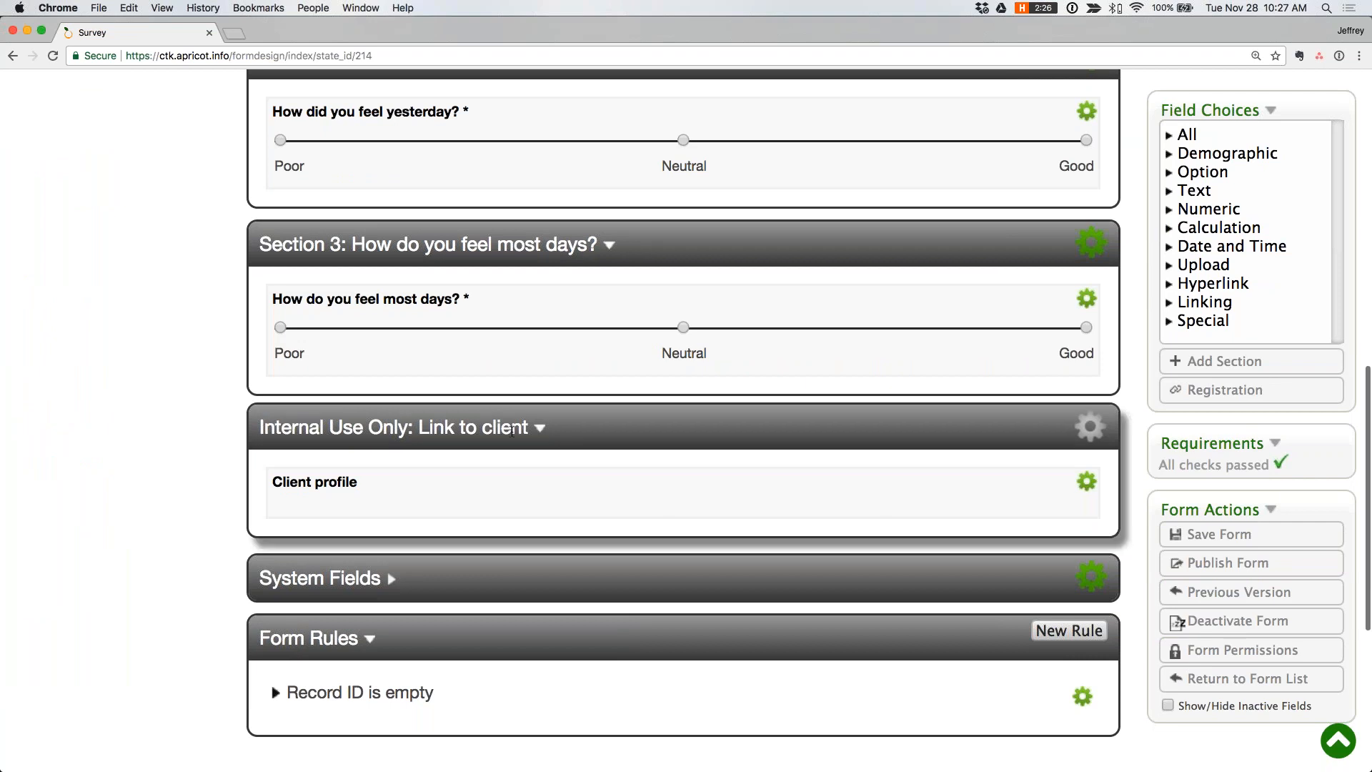
scroll(958, 568, down, 2)
click(1054, 556)
triple_click(566, 473)
text(Reco)
key(BackSpace)
key(BackSpace)
key(Delete)
key(Delete)
text(Record ID is not epty)
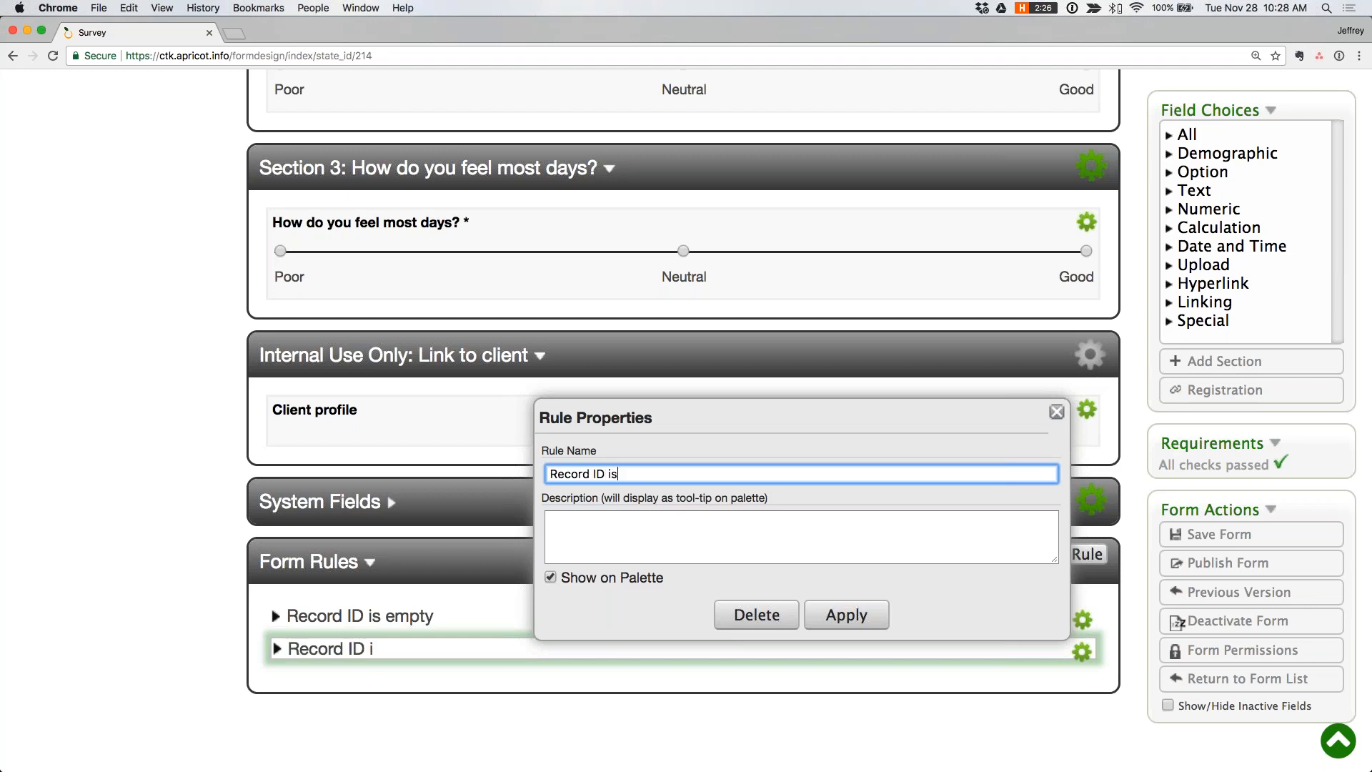
key(BackSpace)
key(BackSpace)
key(BackSpace)
text(mpty)
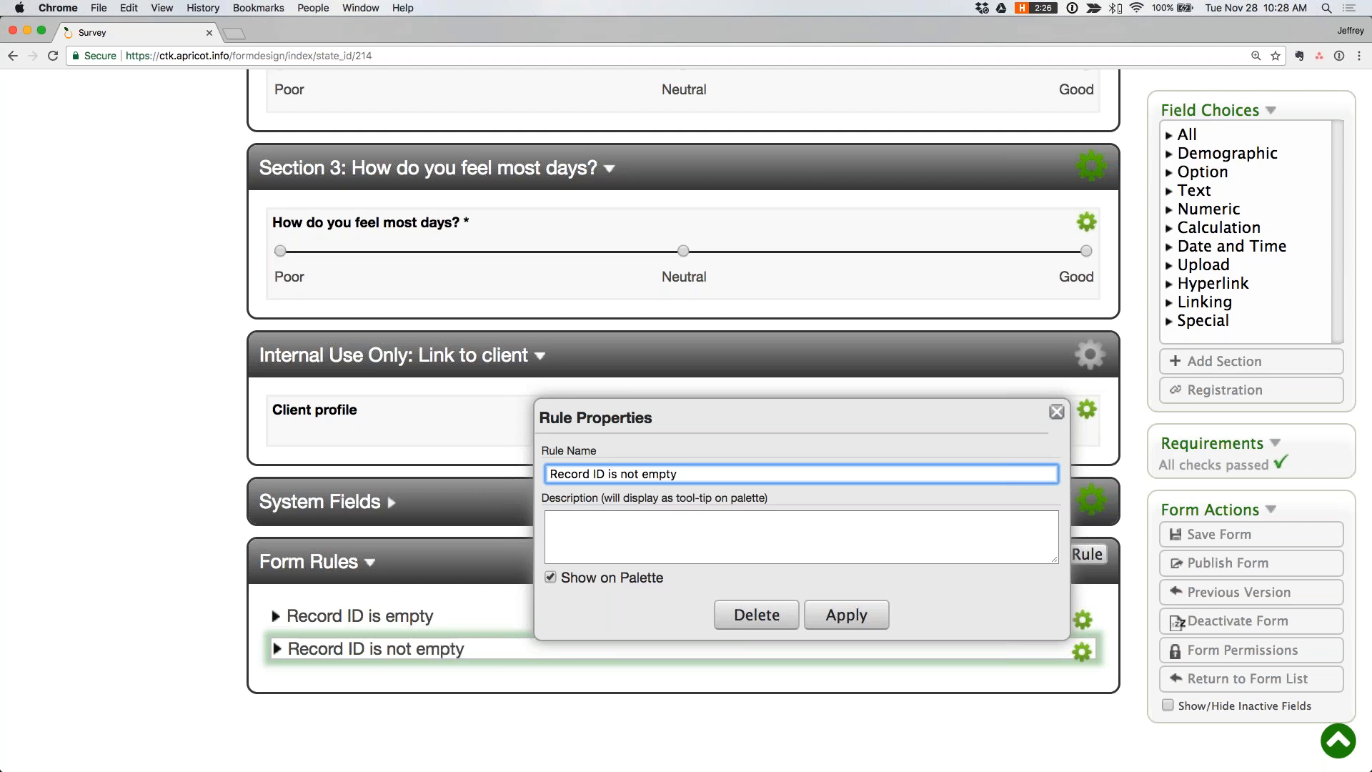
click(856, 614)
- Add a condition to the "Record ID is not empty" rule requiring Record ID Is Not Empty, using the Inverse option
scroll(991, 507, down, 3)
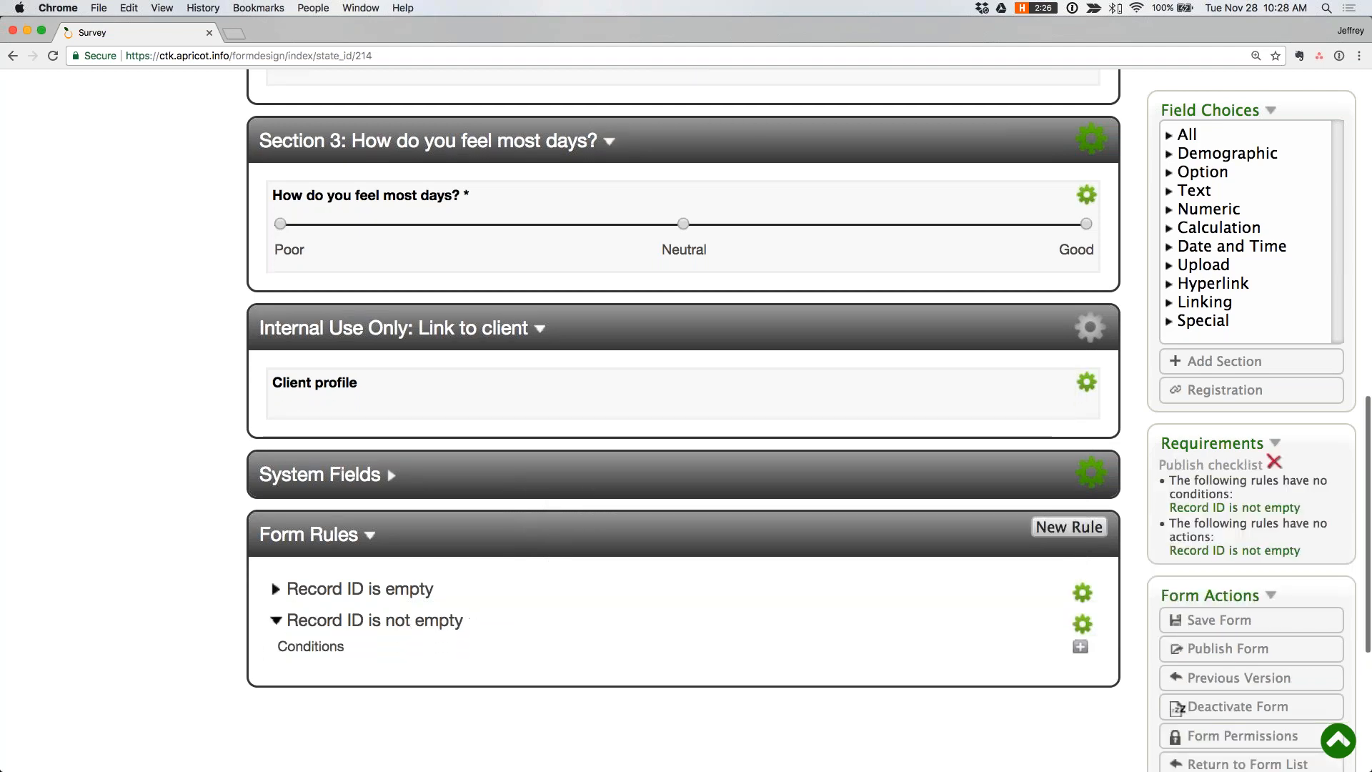
click(1079, 476)
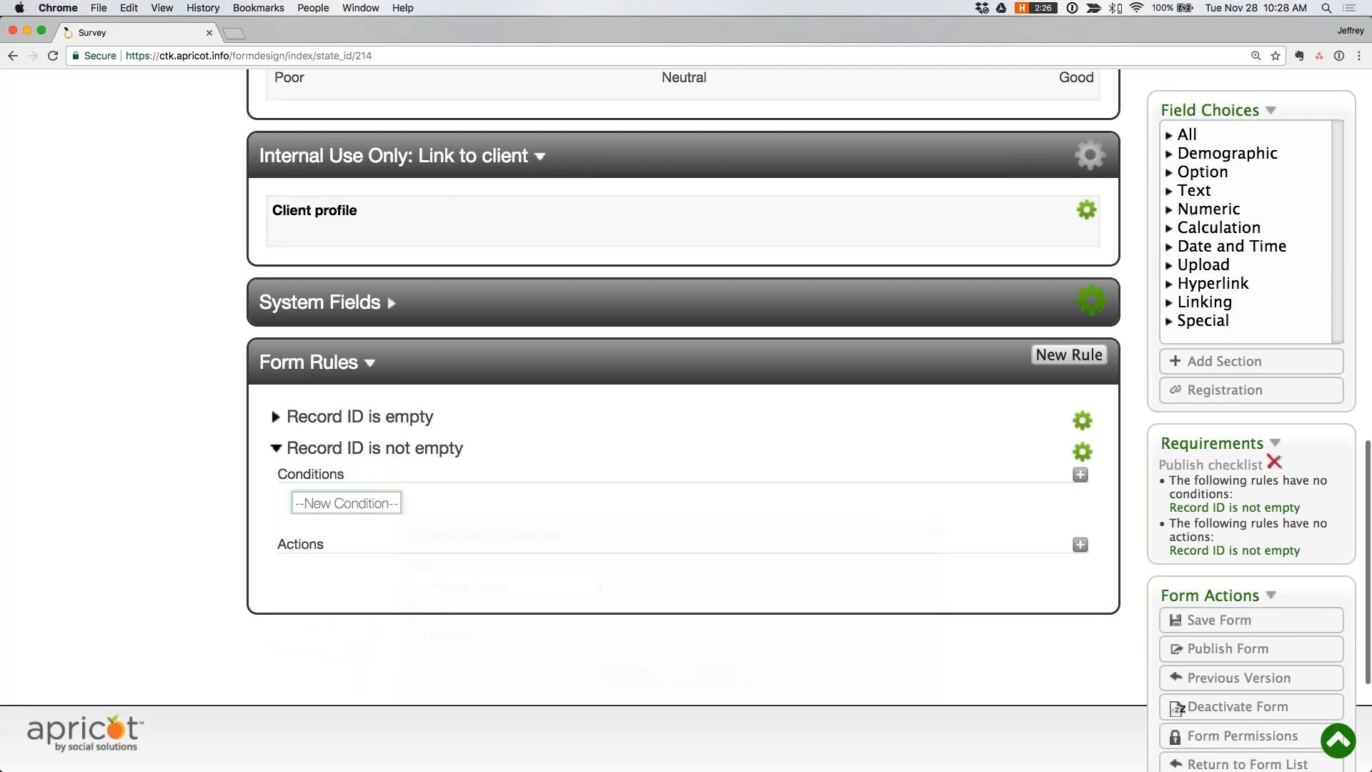
click(472, 590)
scroll(464, 740, down, 3)
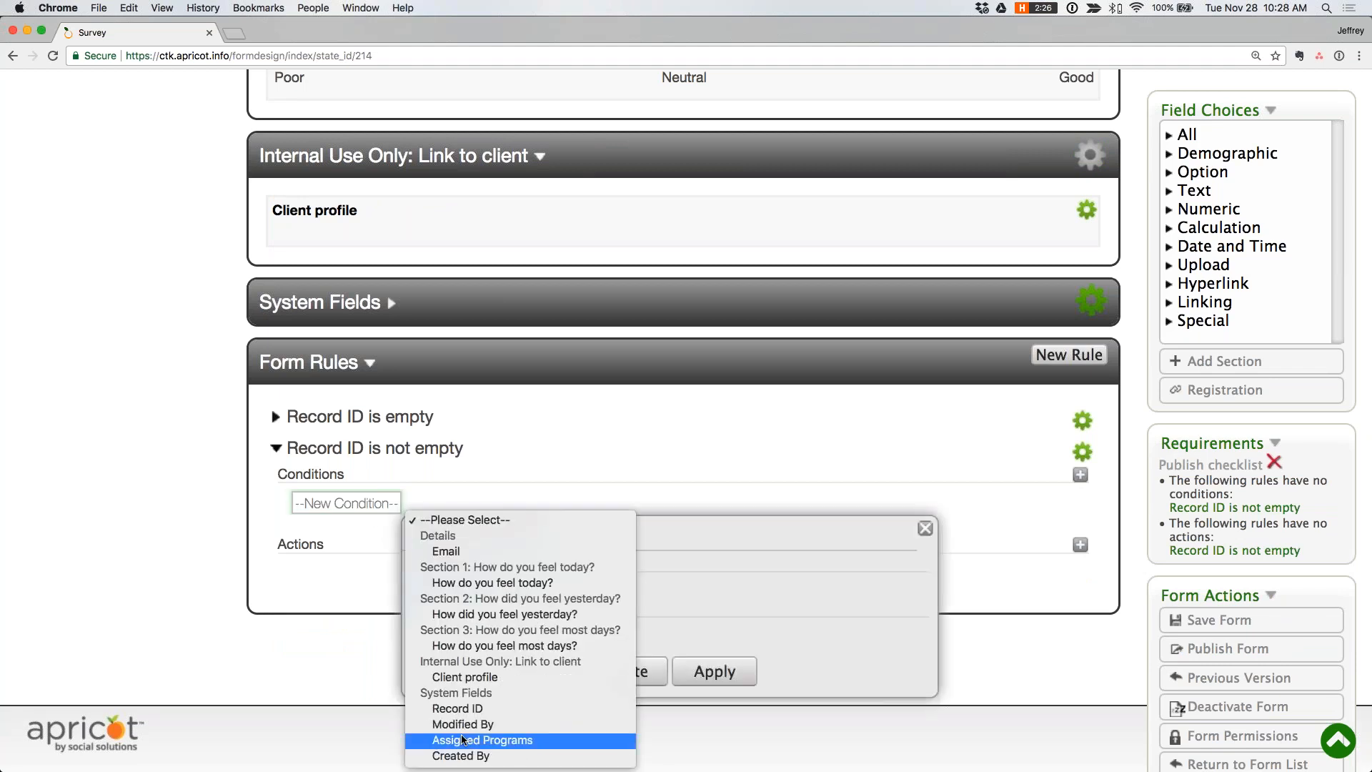
click(421, 616)
click(419, 651)
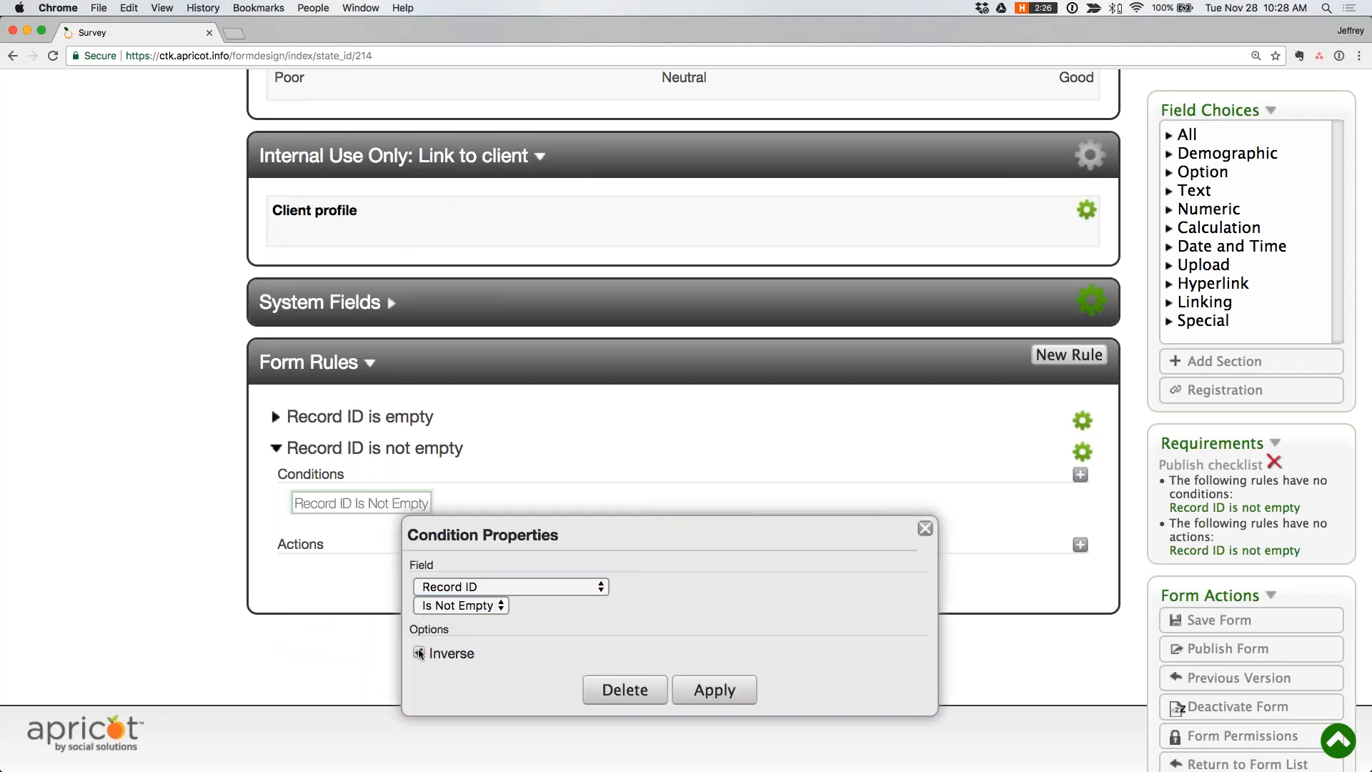
click(715, 690)
- Add a section action to the "Record ID is not empty" rule that unhides "Internal Use Only: Link to client"
click(1081, 542)
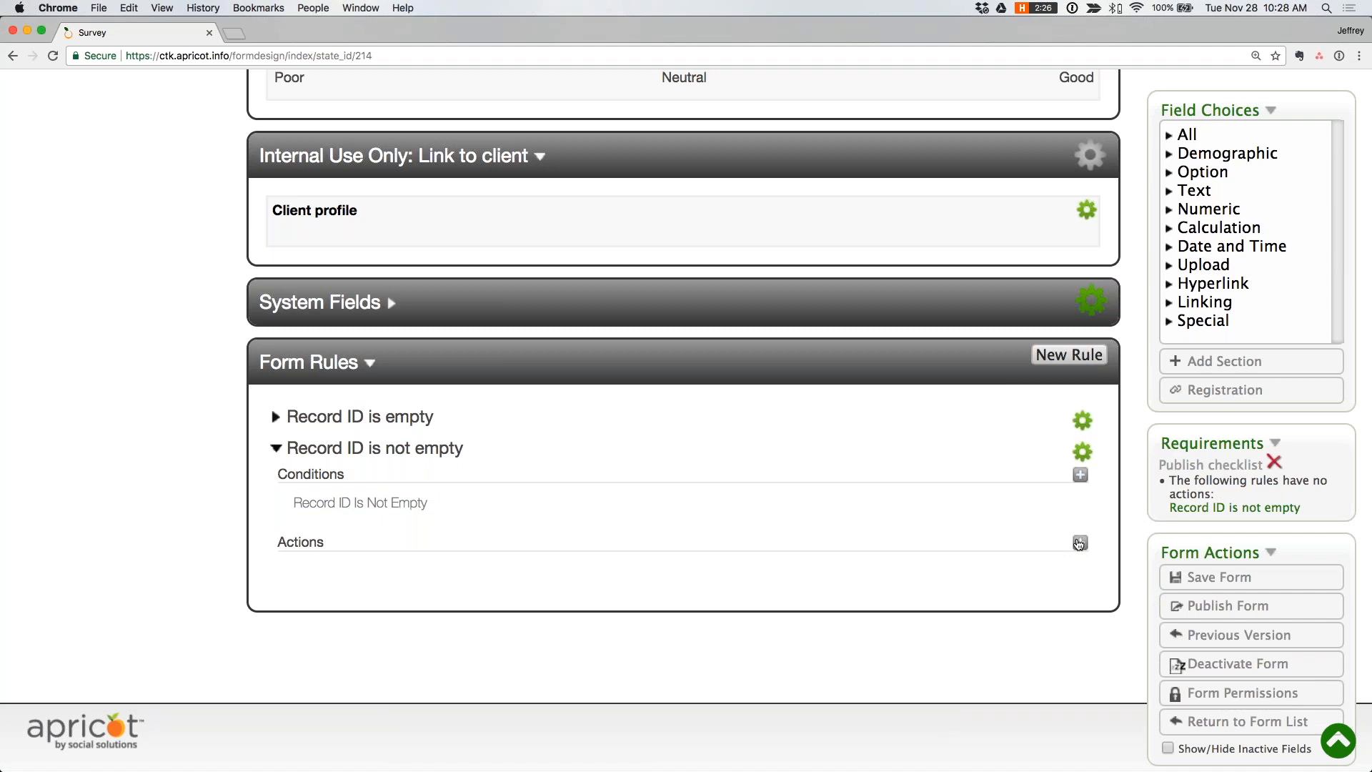
click(500, 676)
scroll(517, 675, down, 3)
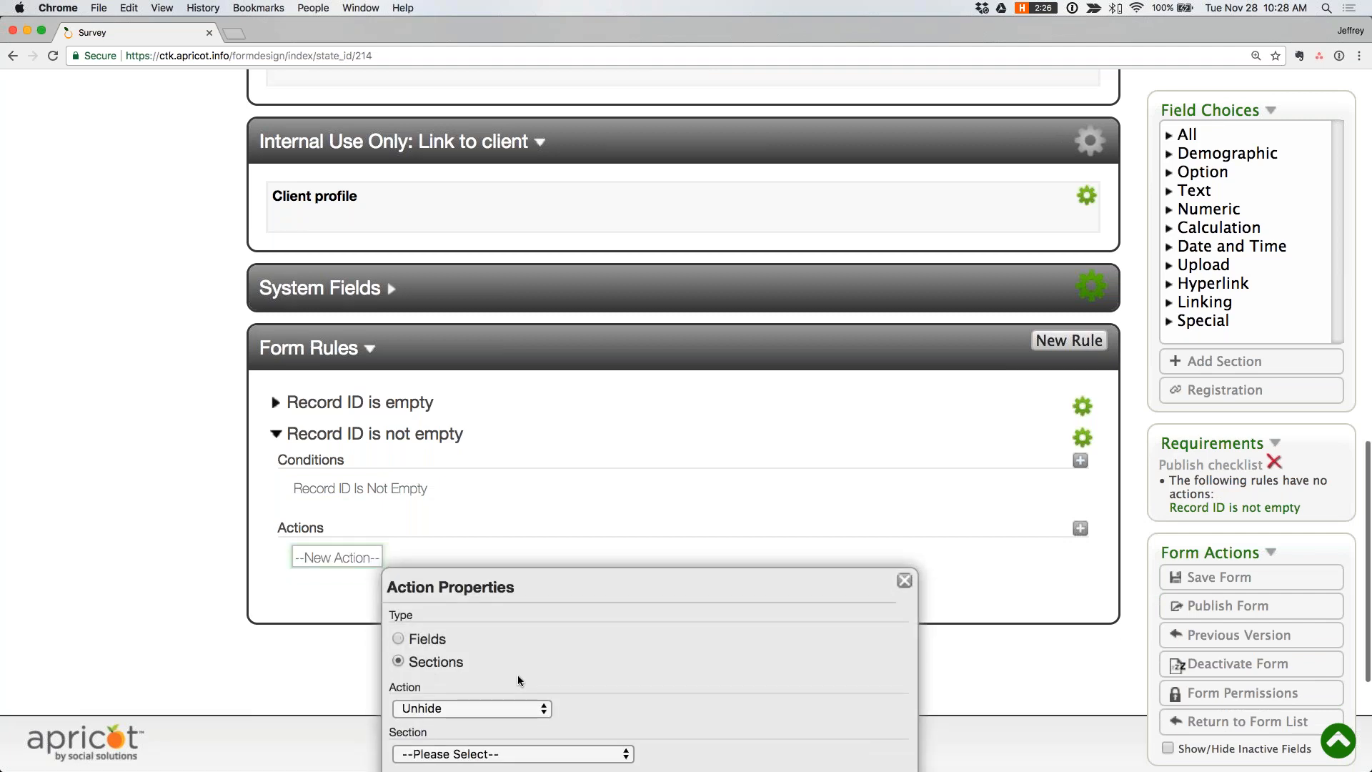
click(450, 643)
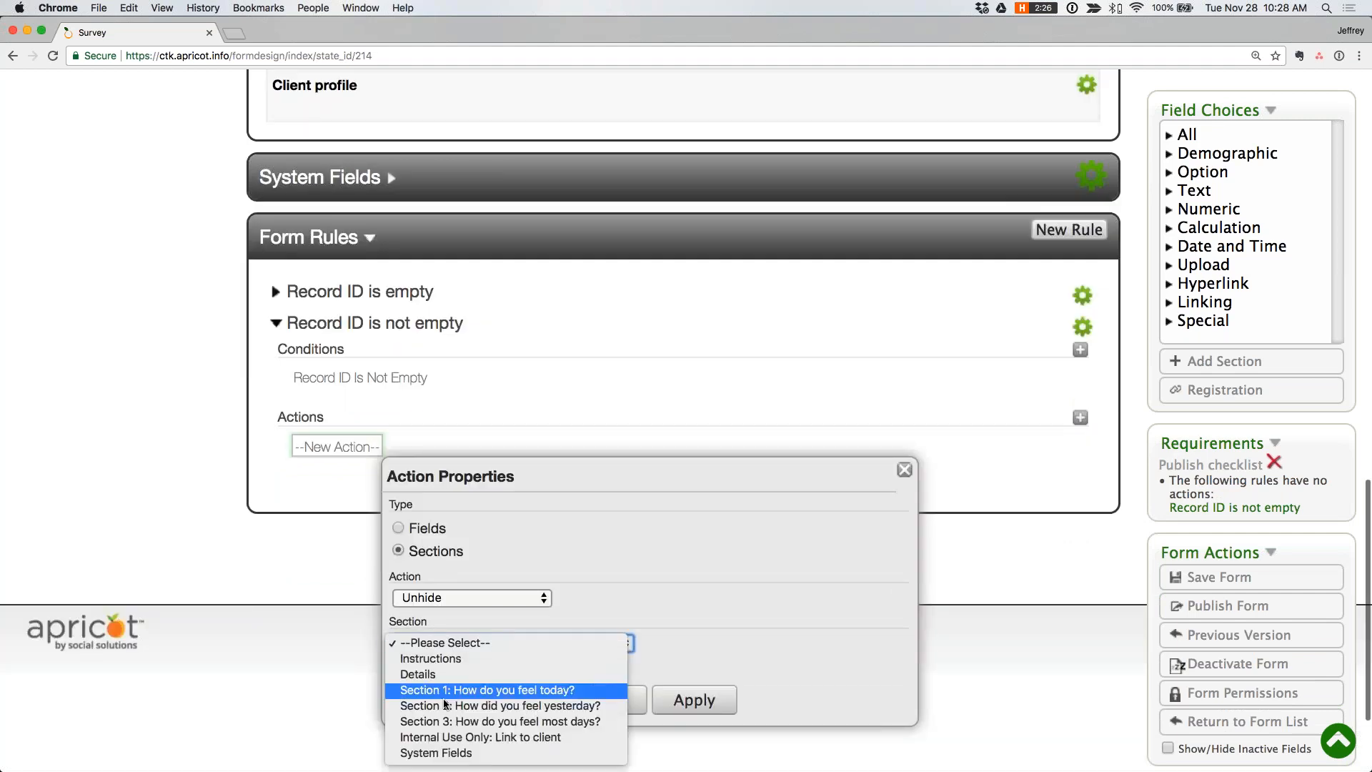
click(449, 737)
click(704, 704)
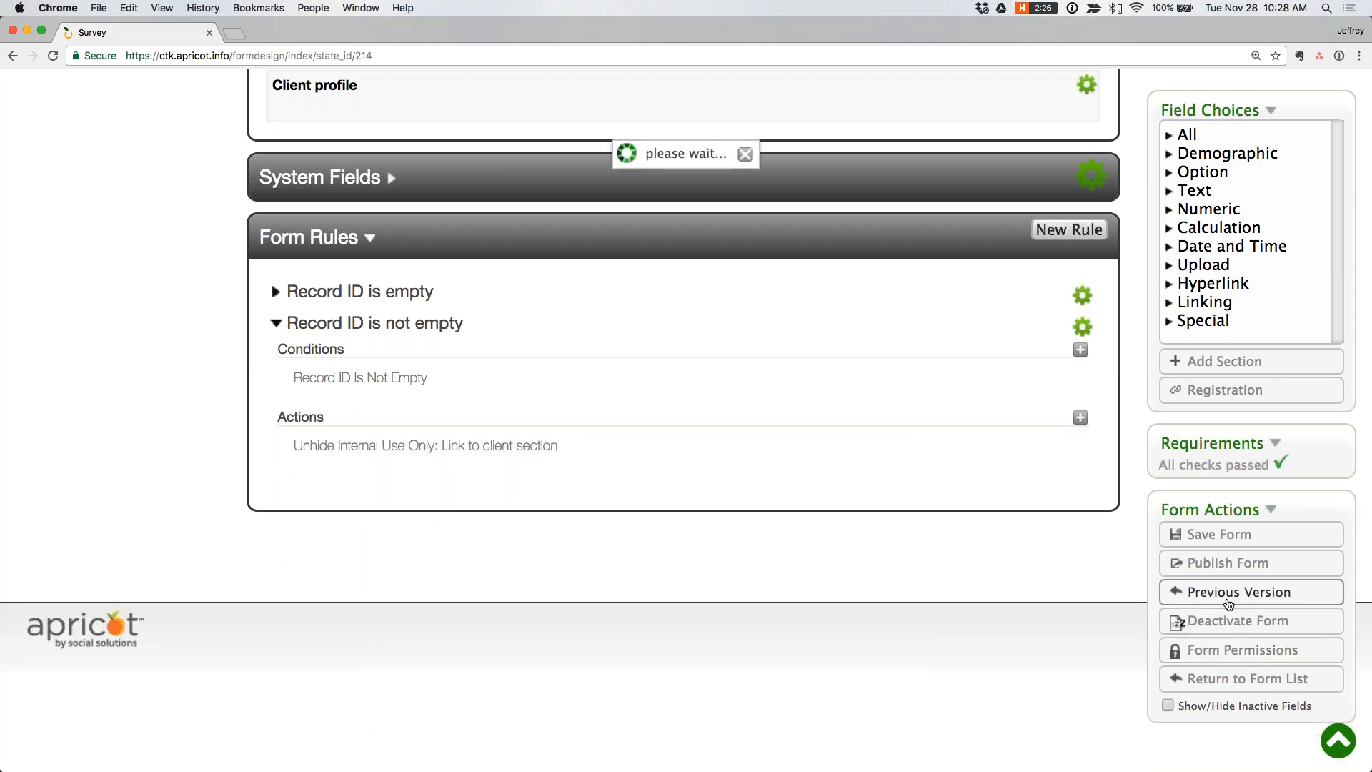
- Publish the Survey form with the "Record ID is not empty" rule and return to its Apricot window
click(1227, 564)
key(Return)
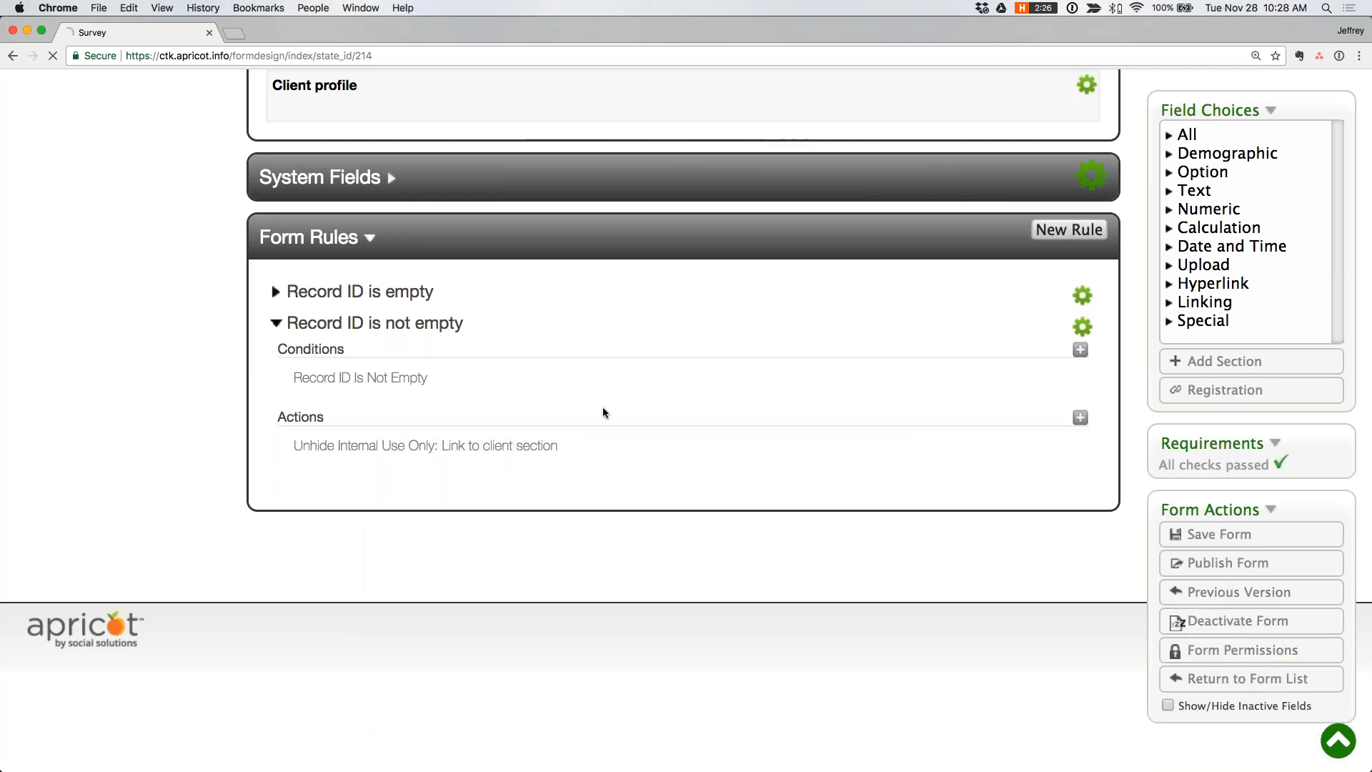
key(ctrl+Up)
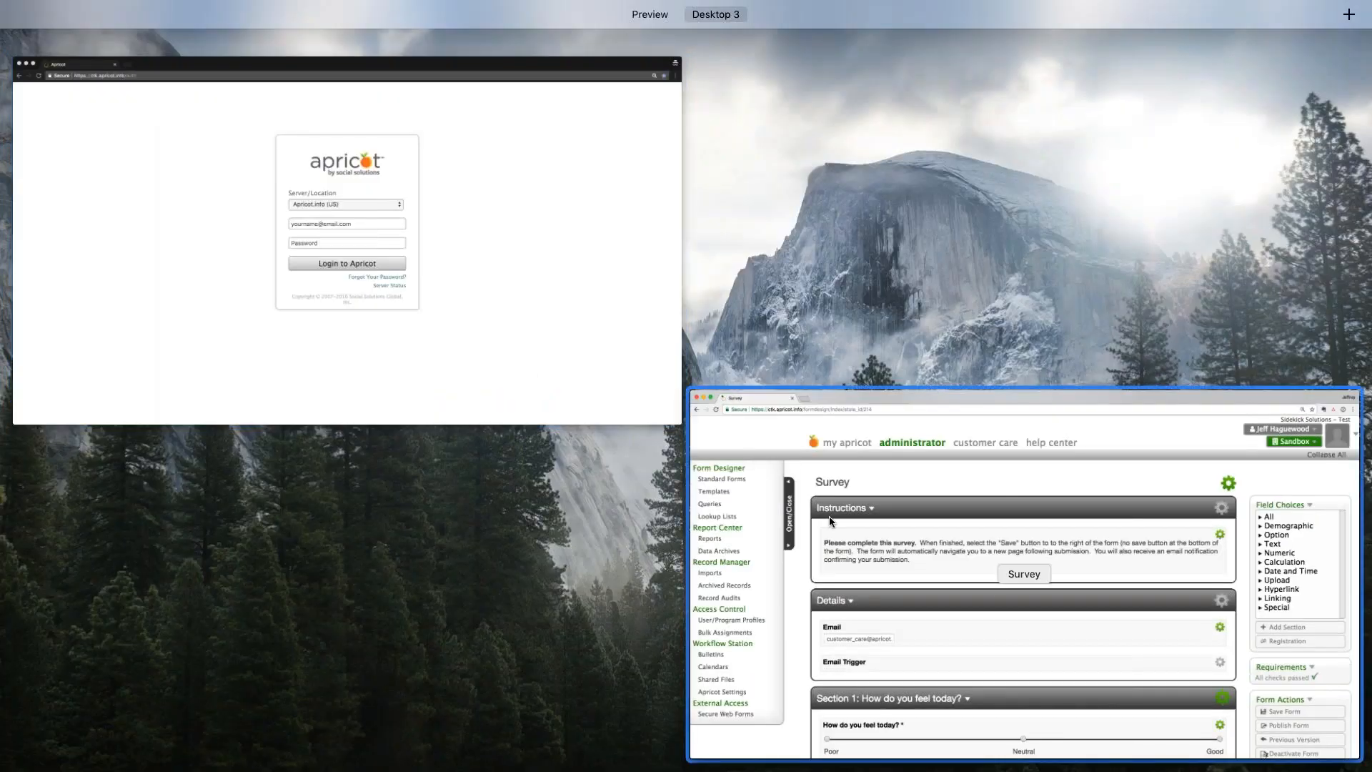
click(829, 516)
- Open the Survey record under Secure Web Forms and copy its Basic URL
click(79, 683)
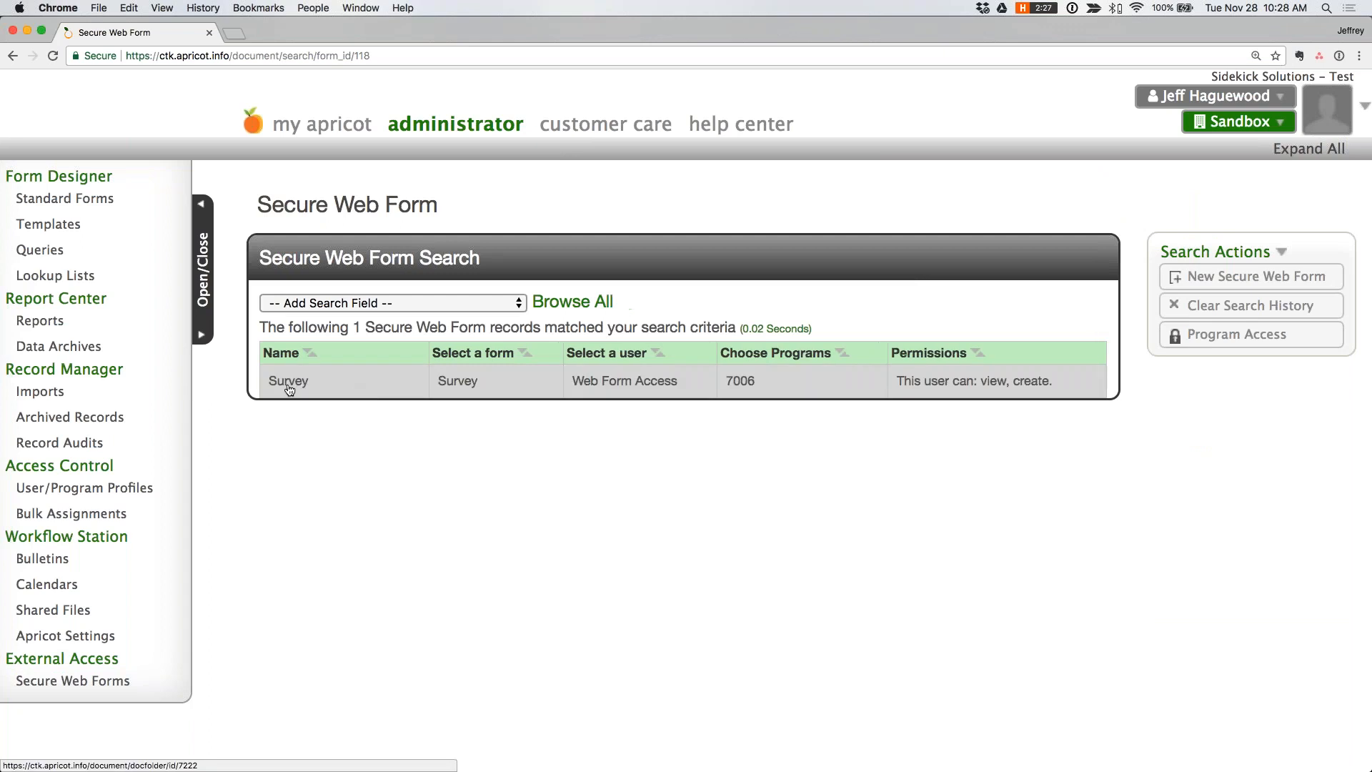
click(289, 390)
click(1220, 273)
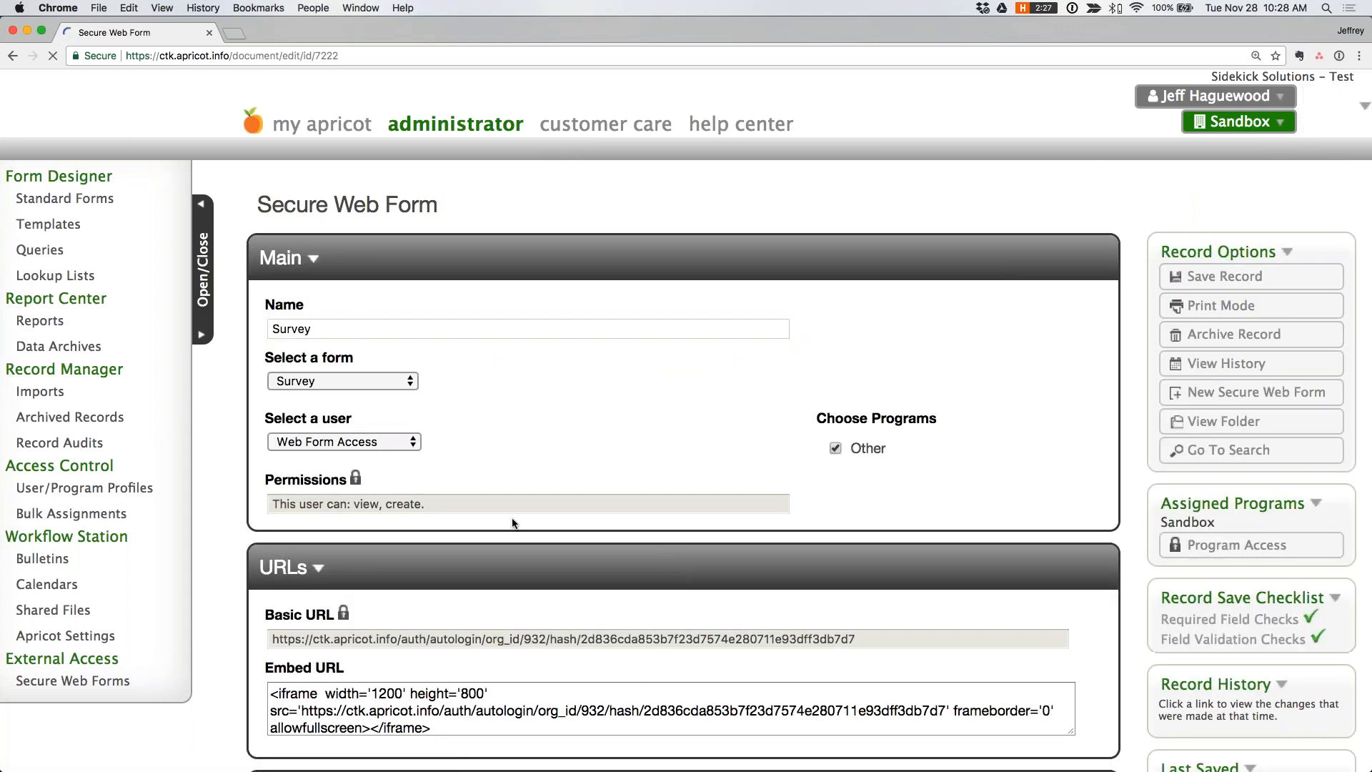
double_click(603, 660)
triple_click(602, 660)
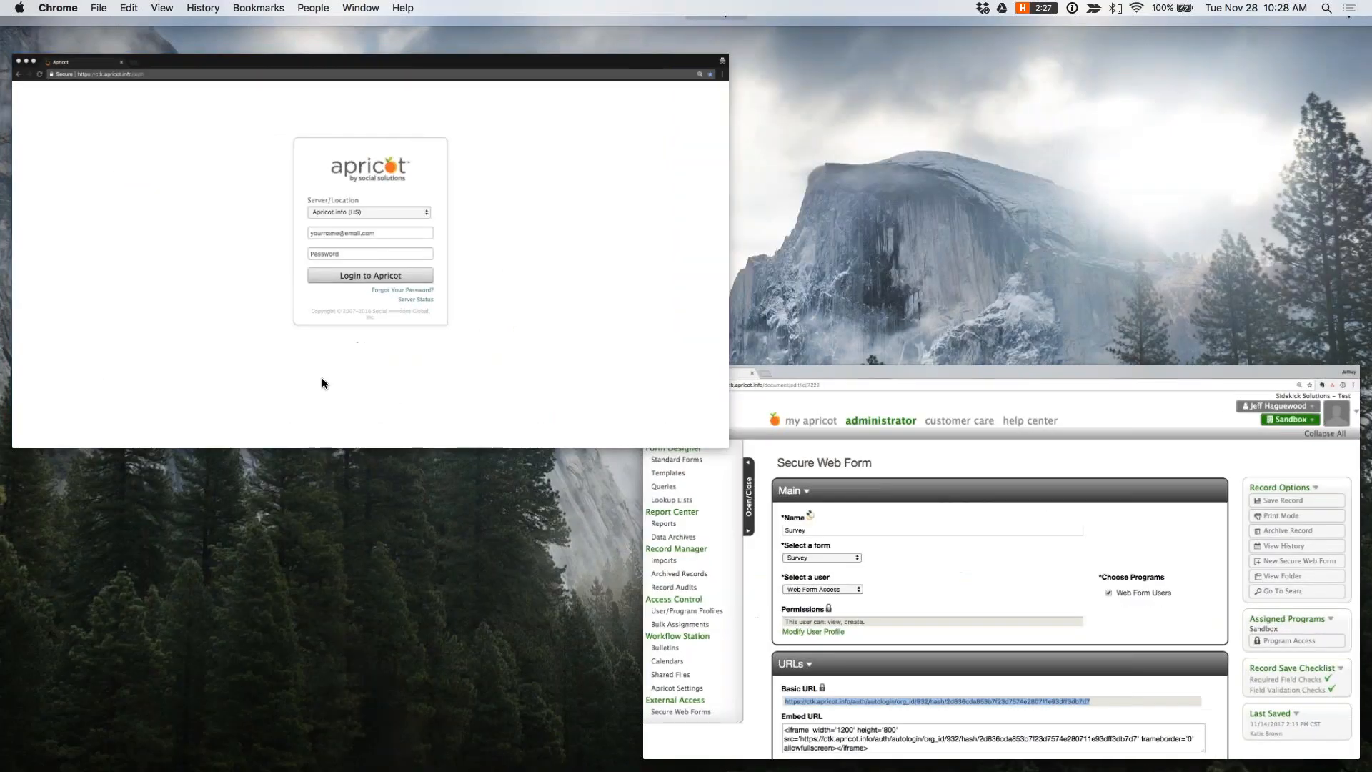
- Load the copied Survey URL in the public browser window and examine which sections the blank form shows
key(Return)
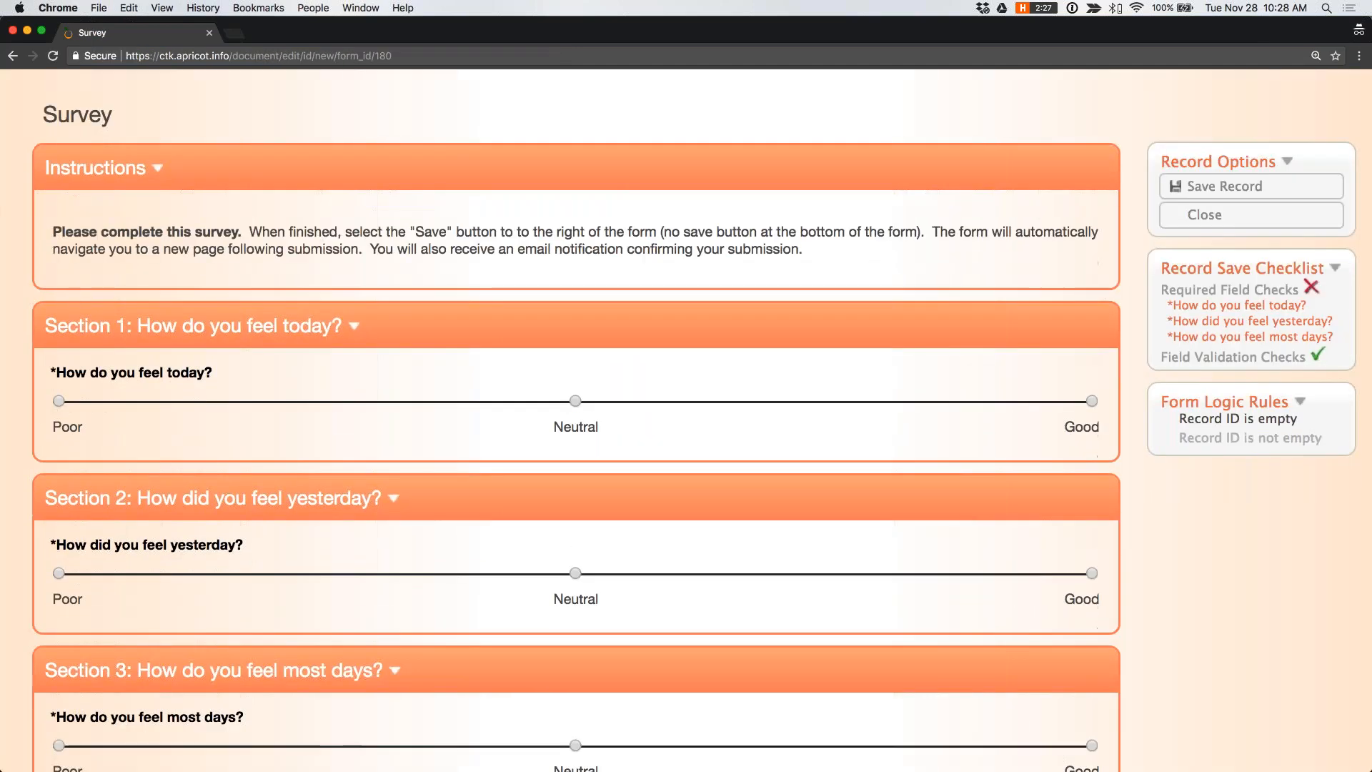
scroll(576, 420, down, 2)
scroll(575, 420, up, 1)
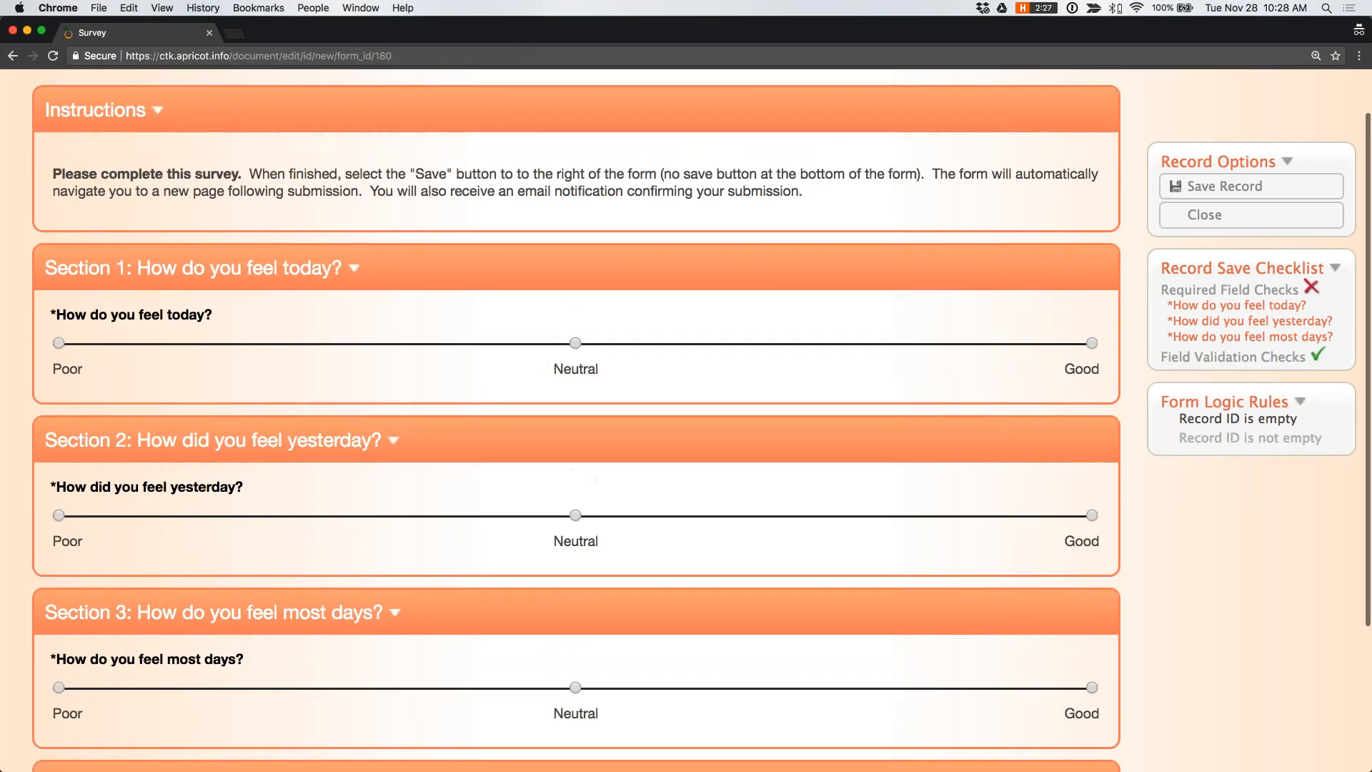
scroll(575, 420, down, 3)
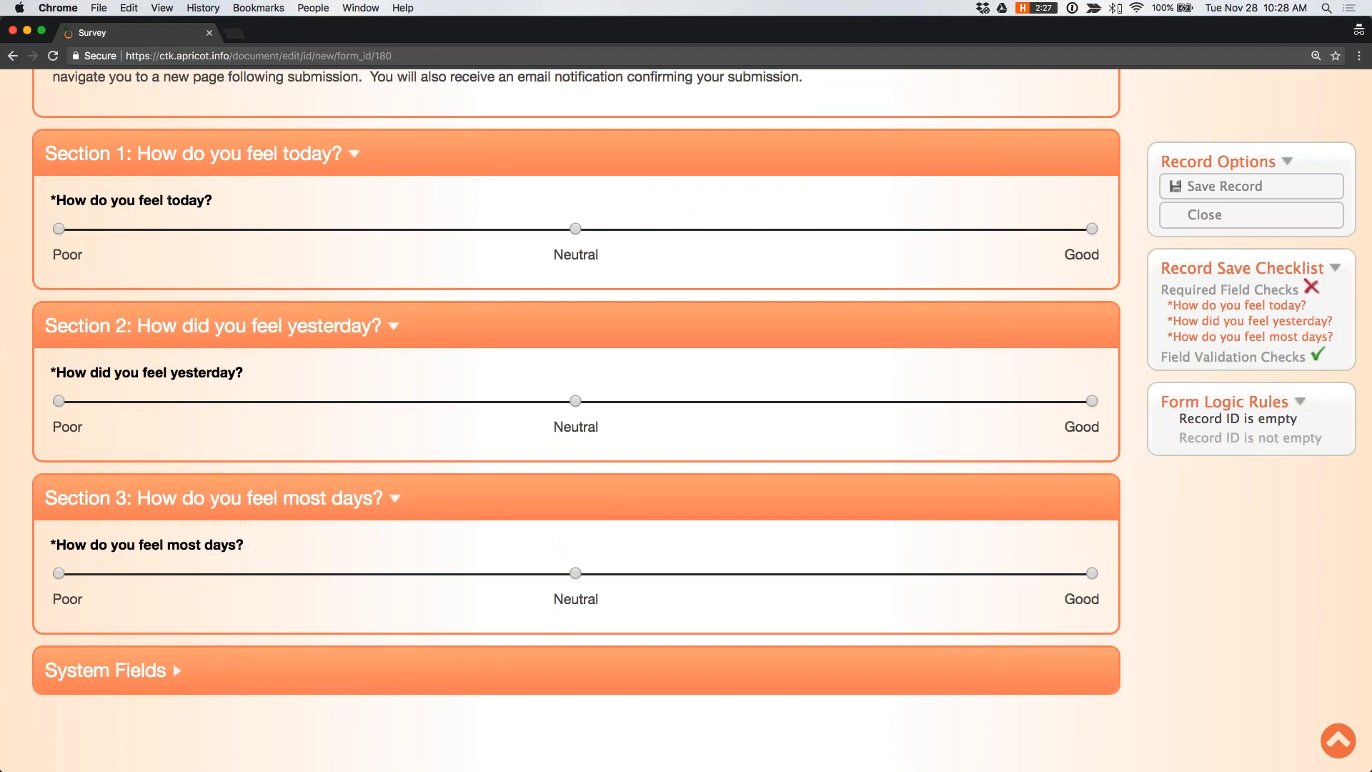
- Switch back to Apricot, open the 11/28/2017 Survey record in My Apricot and check for the "Internal Use Only: Link to client" section
key(ctrl+Up)
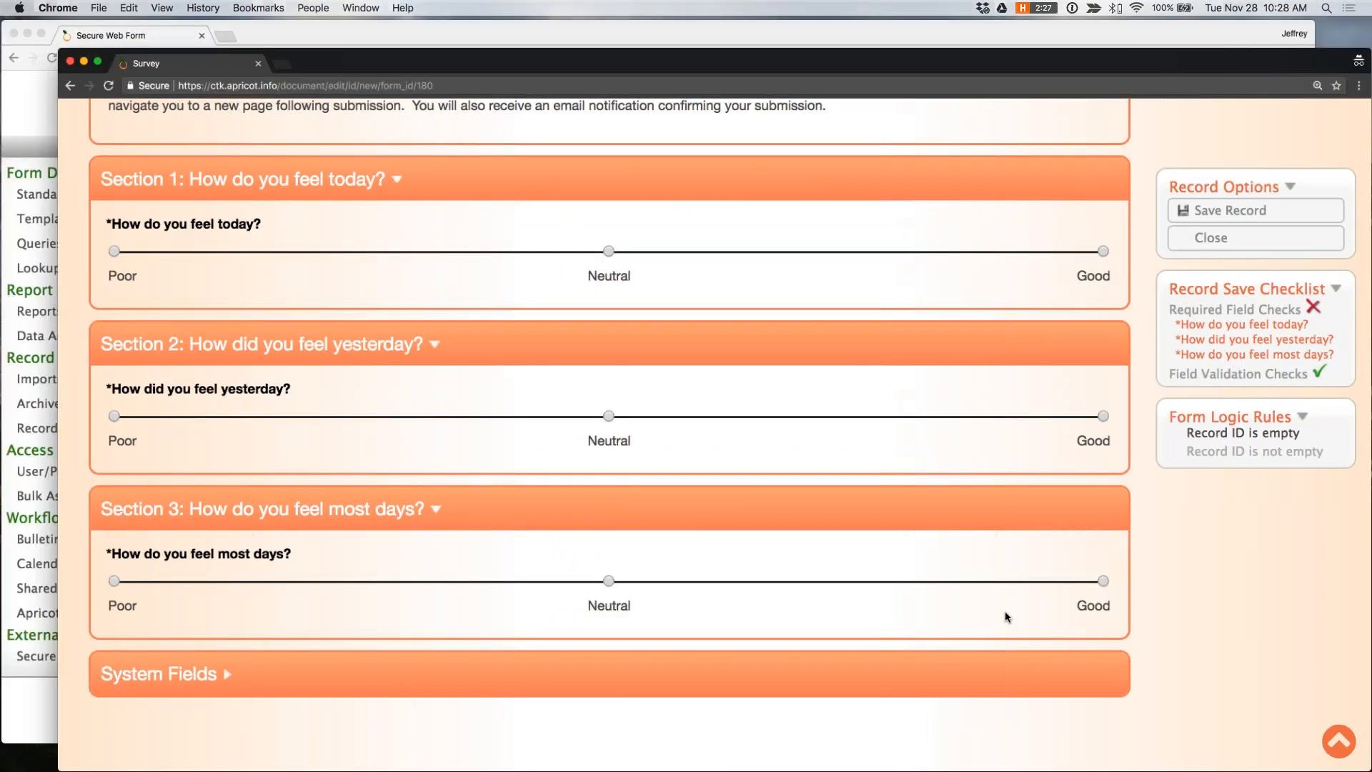
click(428, 267)
click(339, 125)
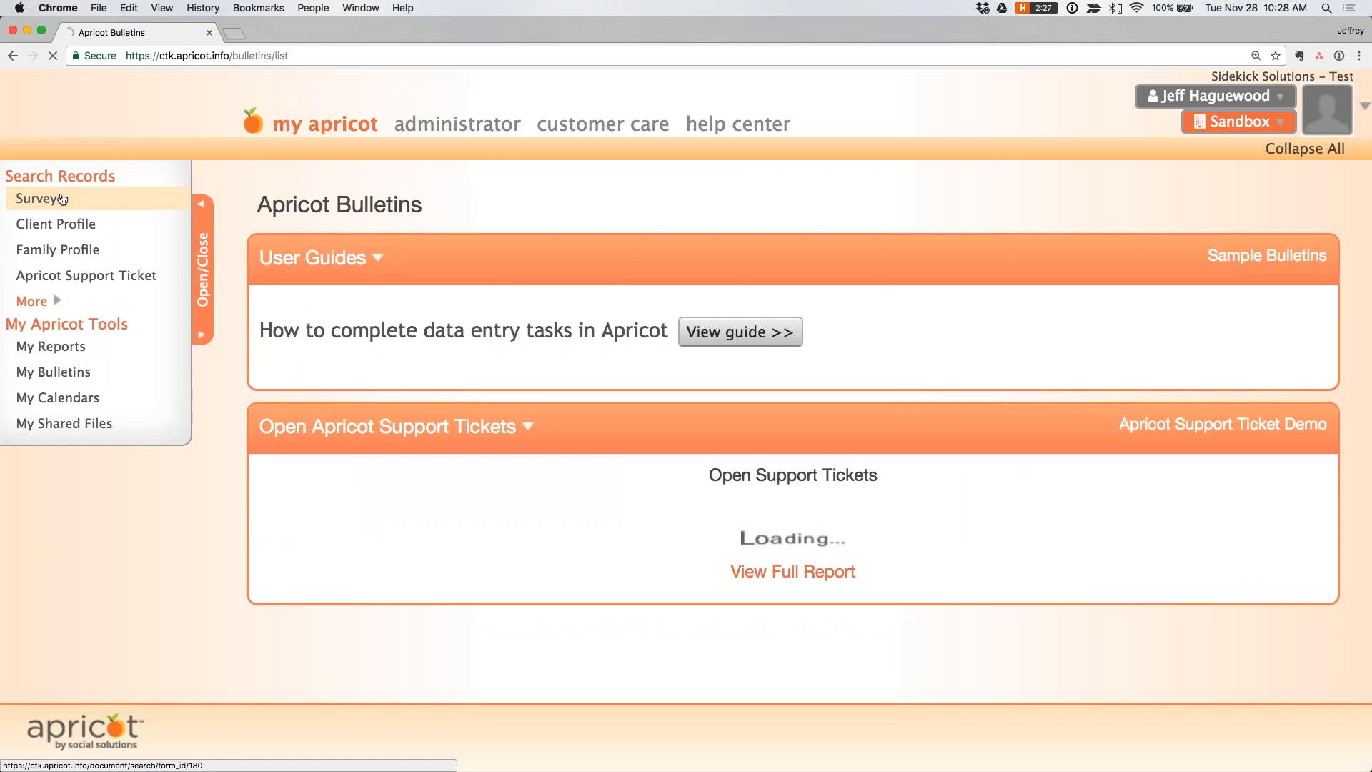
click(82, 205)
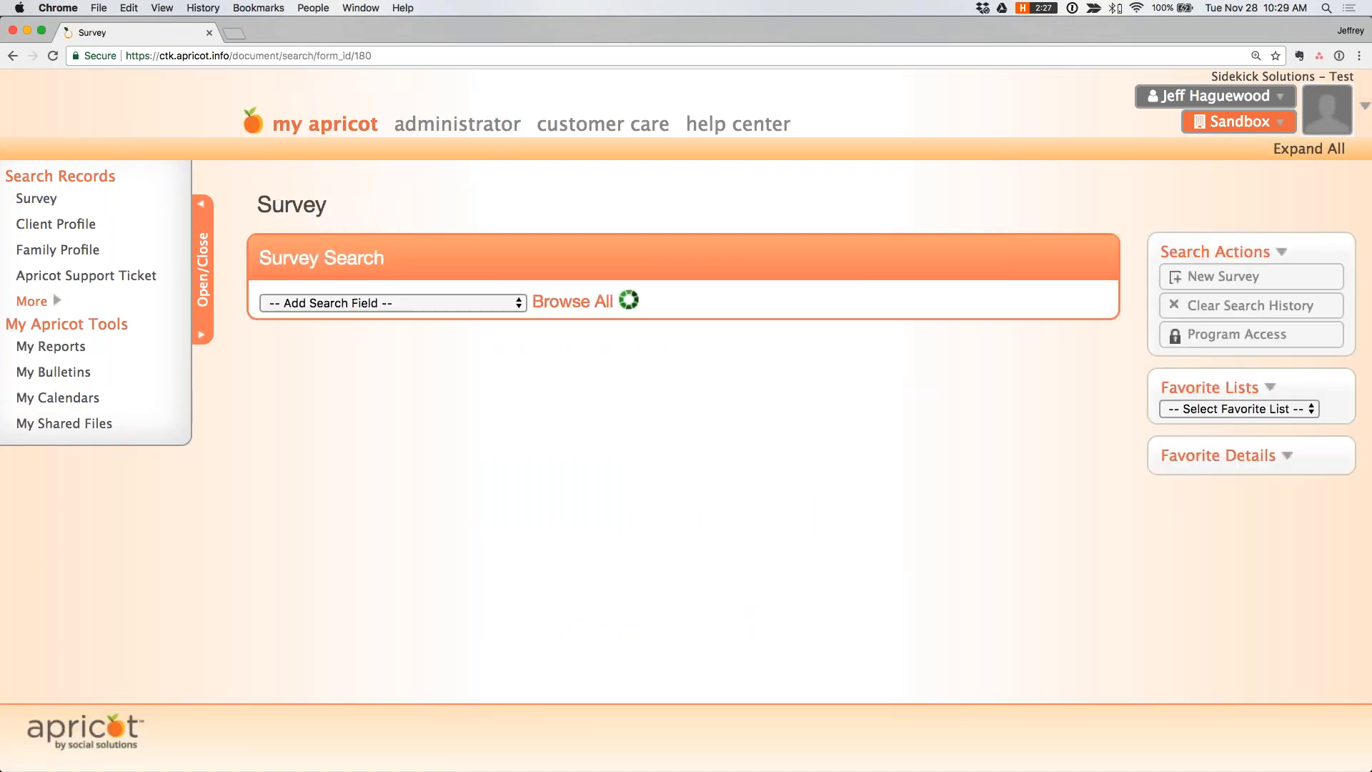
click(338, 521)
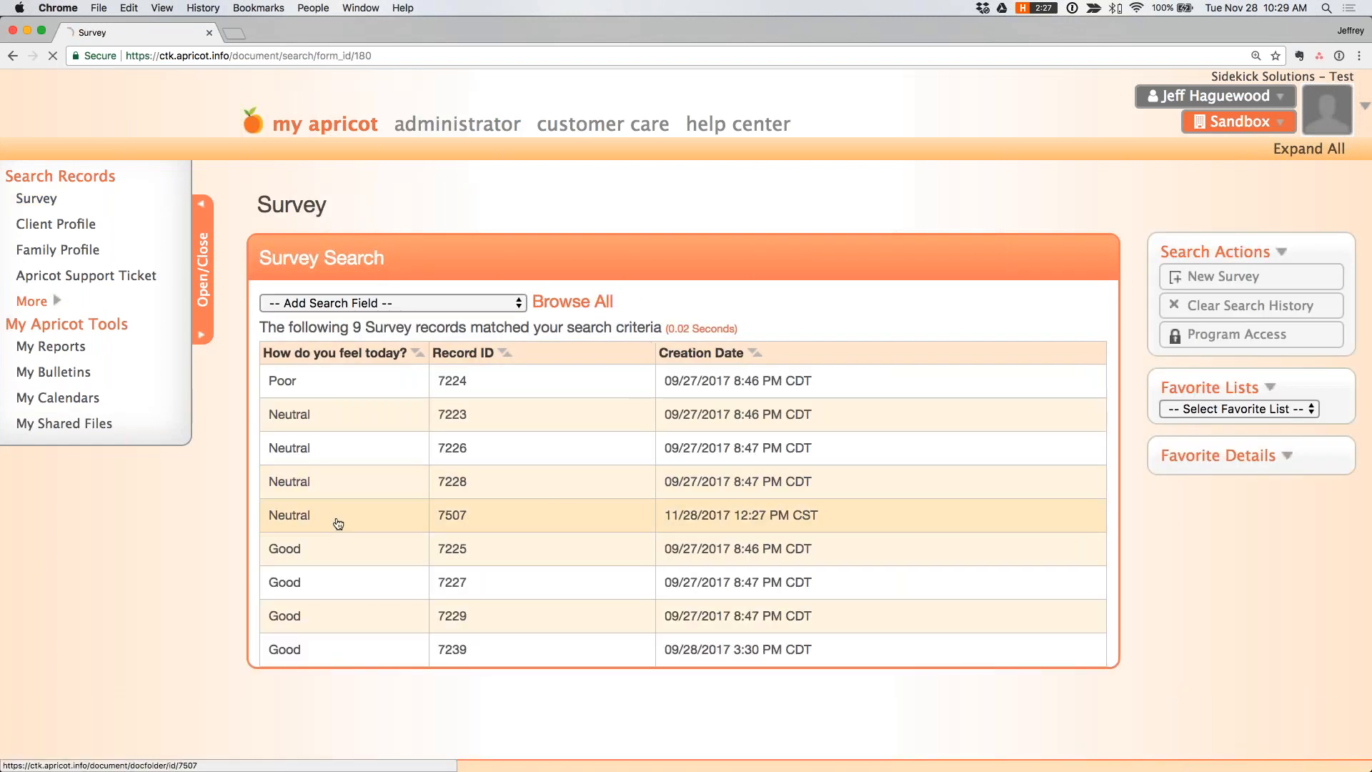
click(1212, 275)
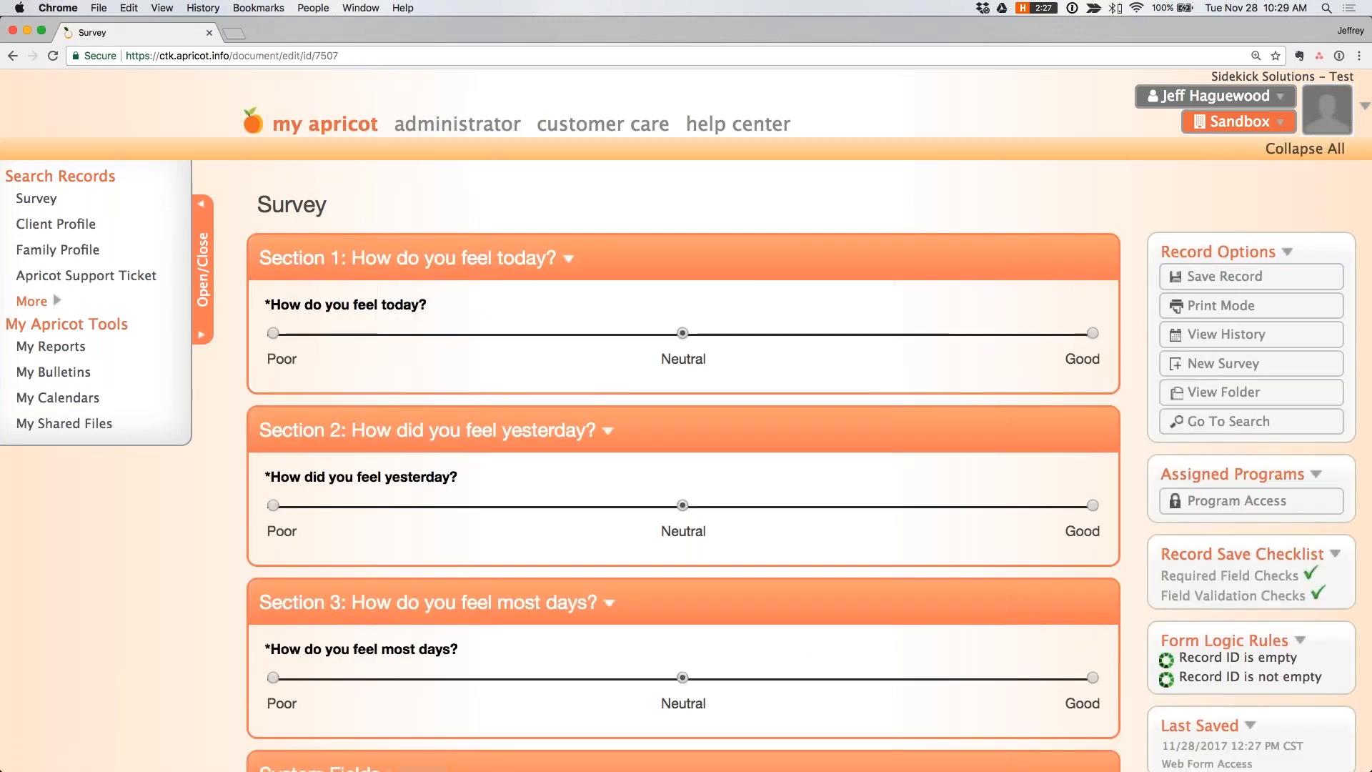
scroll(490, 258, down, 3)
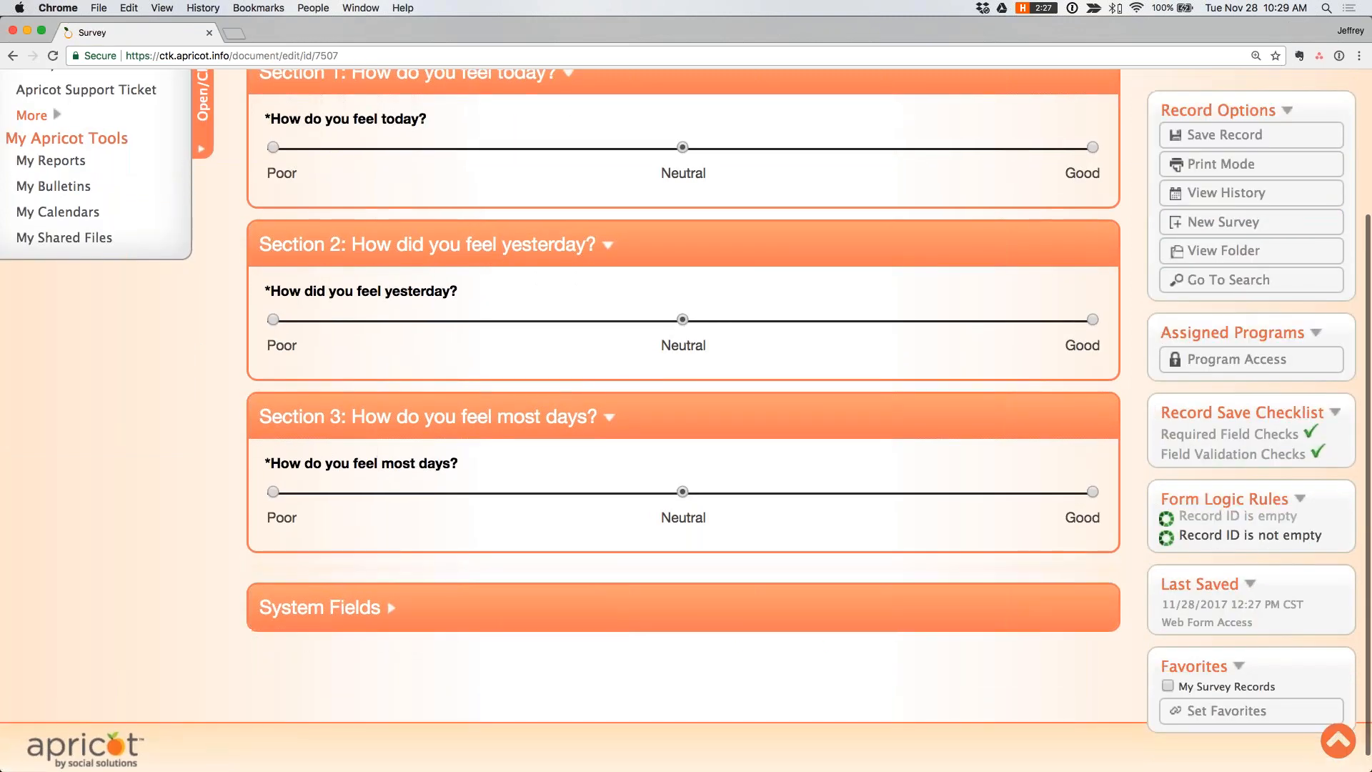
scroll(353, 603, down, 1)
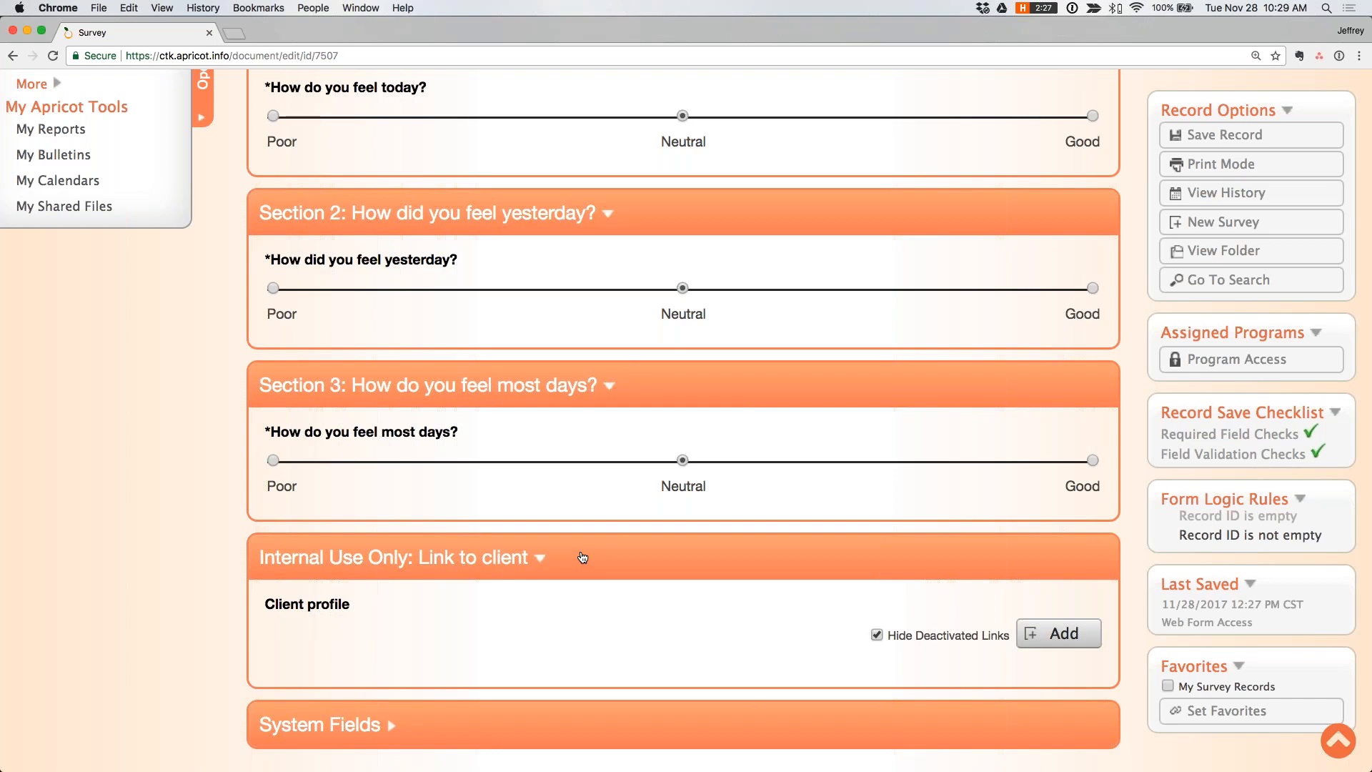
scroll(583, 558, up, 5)
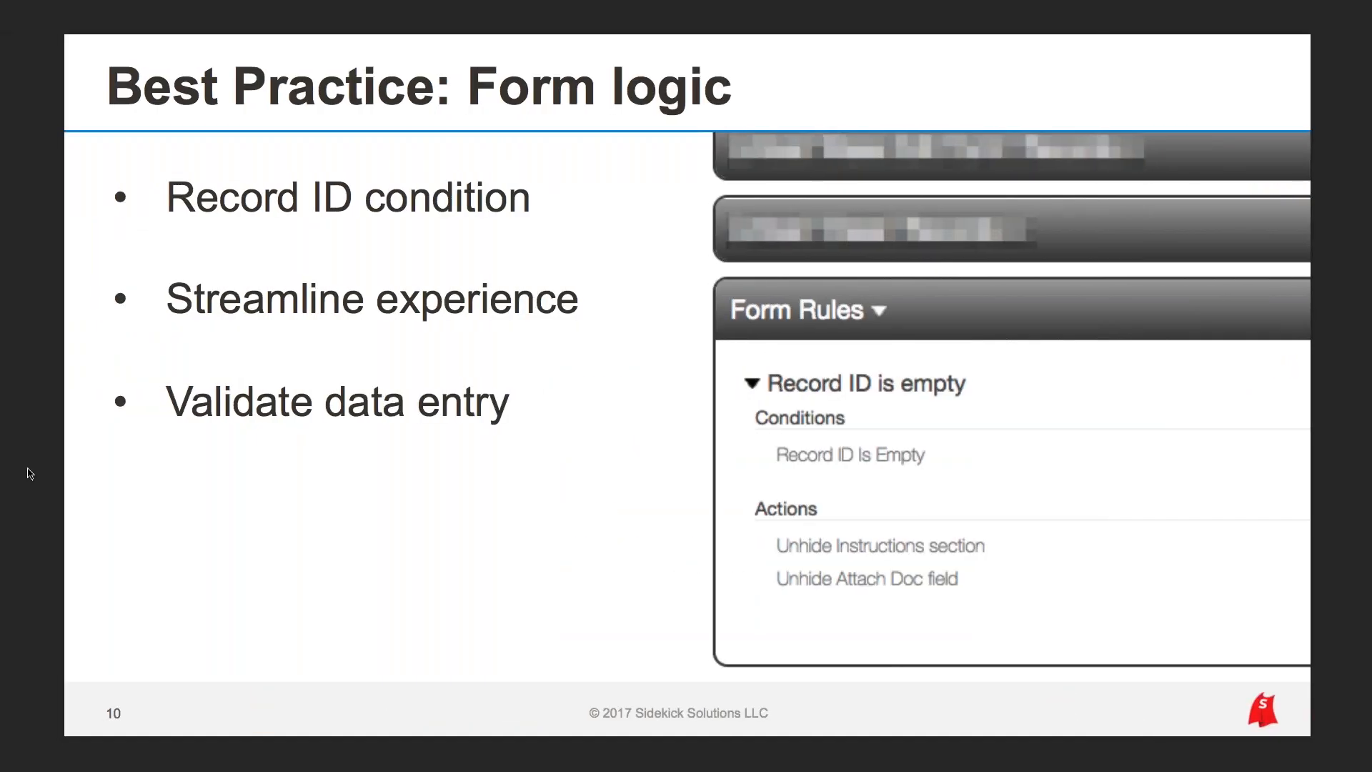
key(Right)
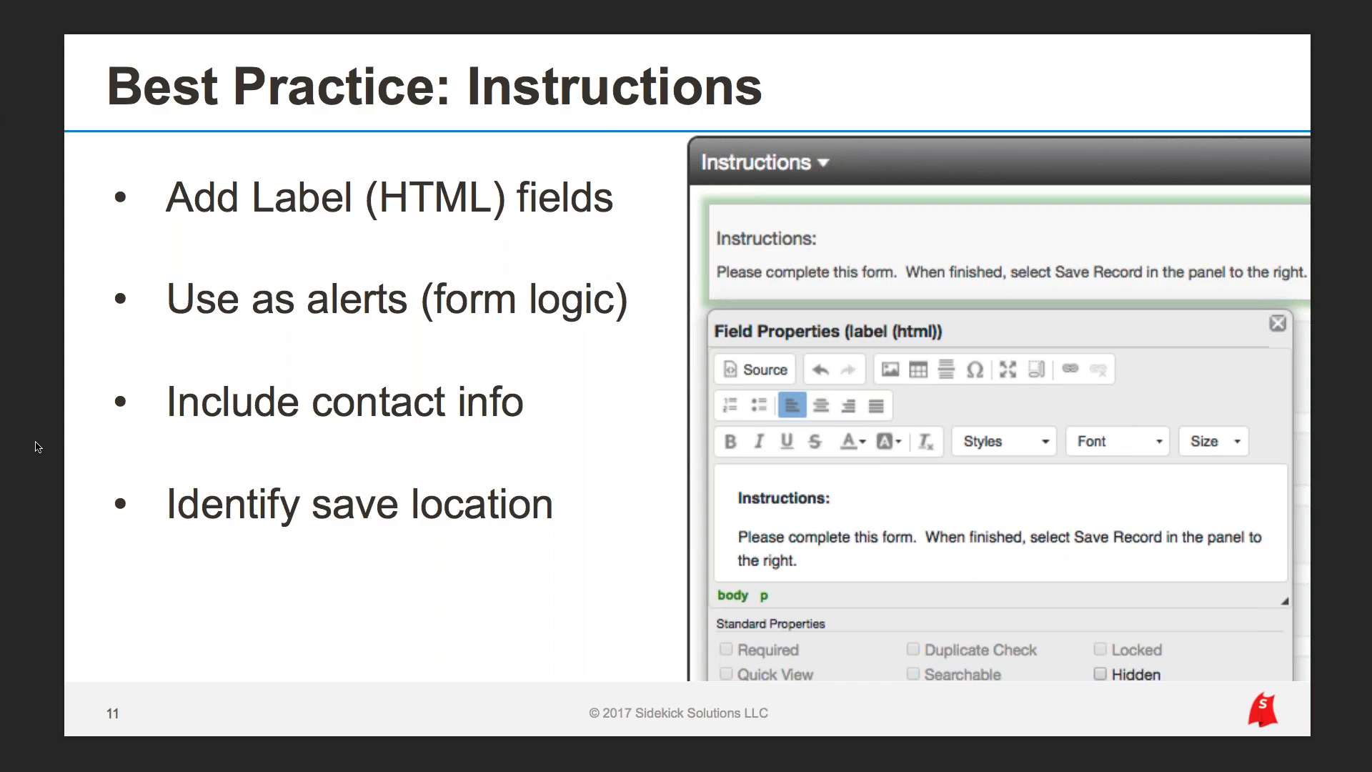
key(ctrl+Right)
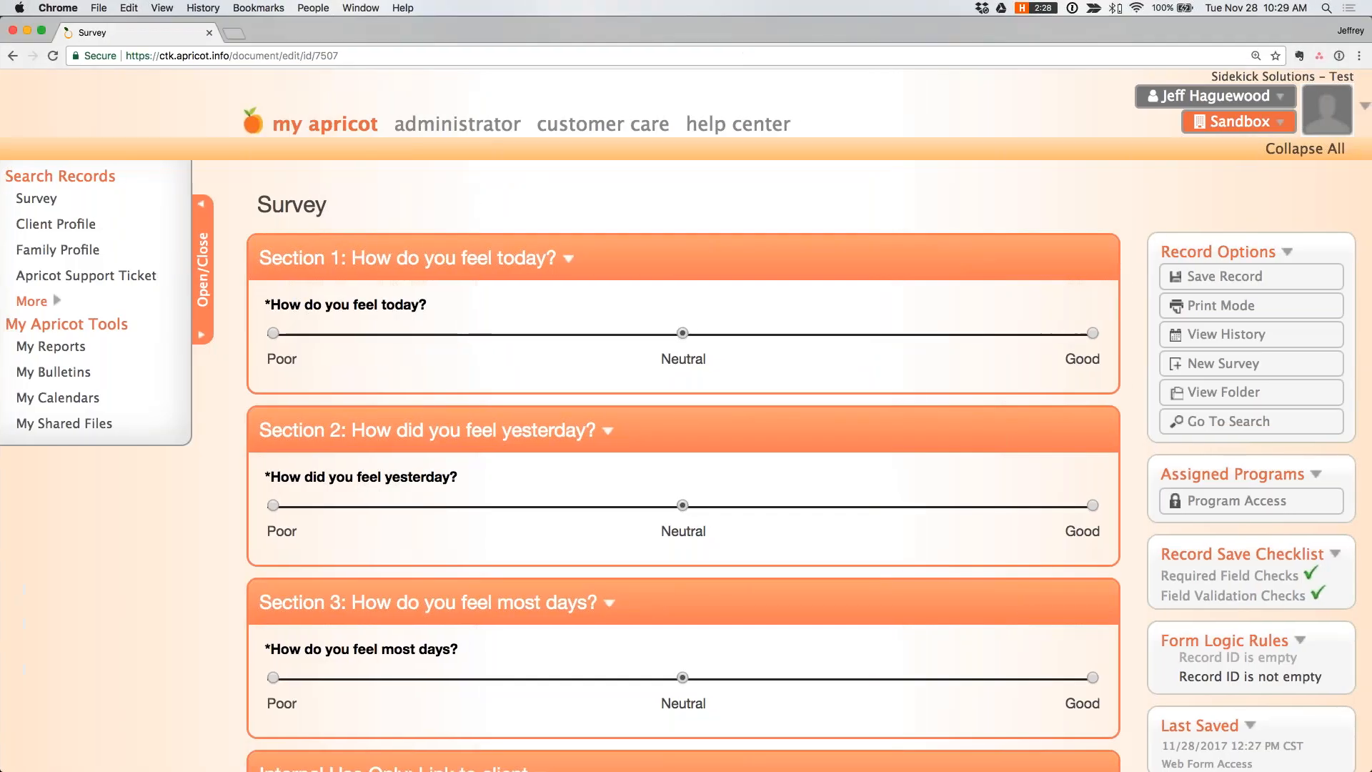
- Switch to the public Survey window and review its Instructions and the location of the save option relative to the questions
key(ctrl+Up)
click(292, 258)
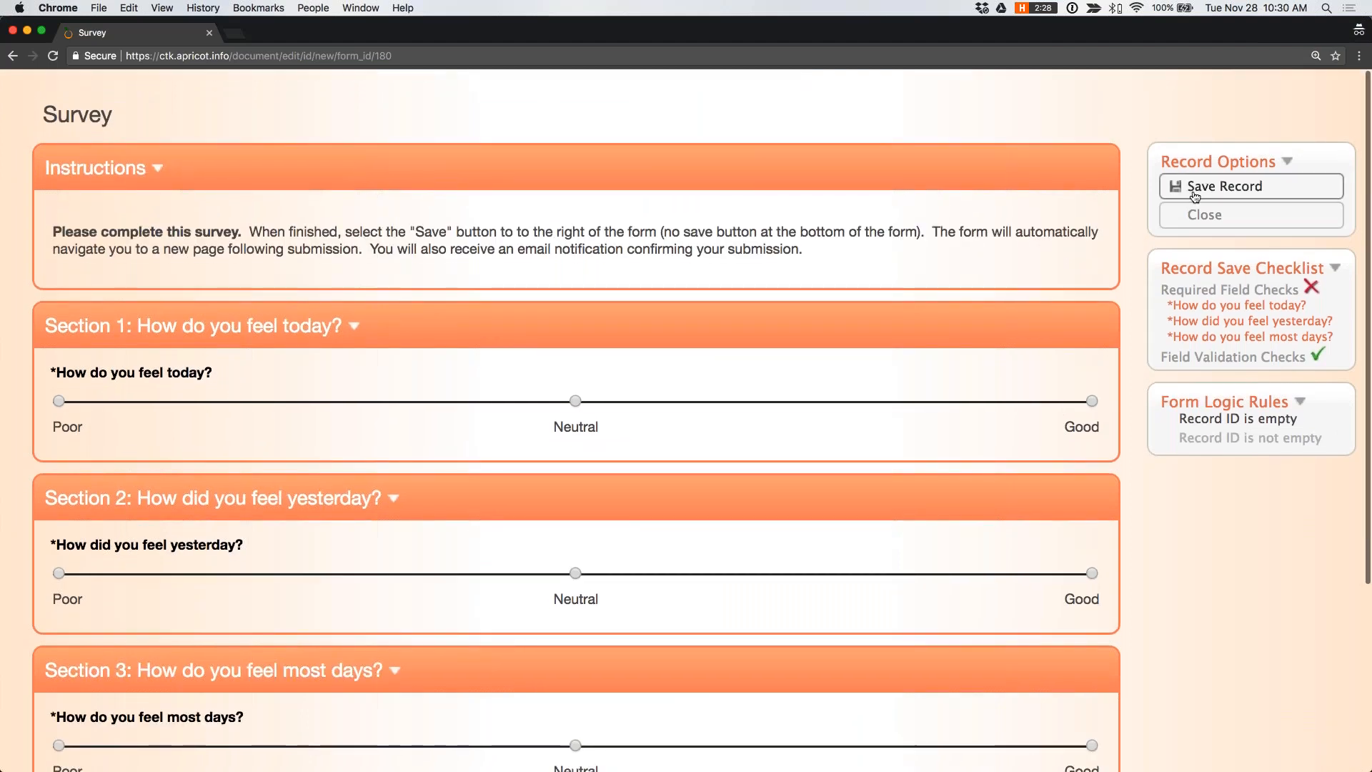
scroll(1222, 193, down, 1)
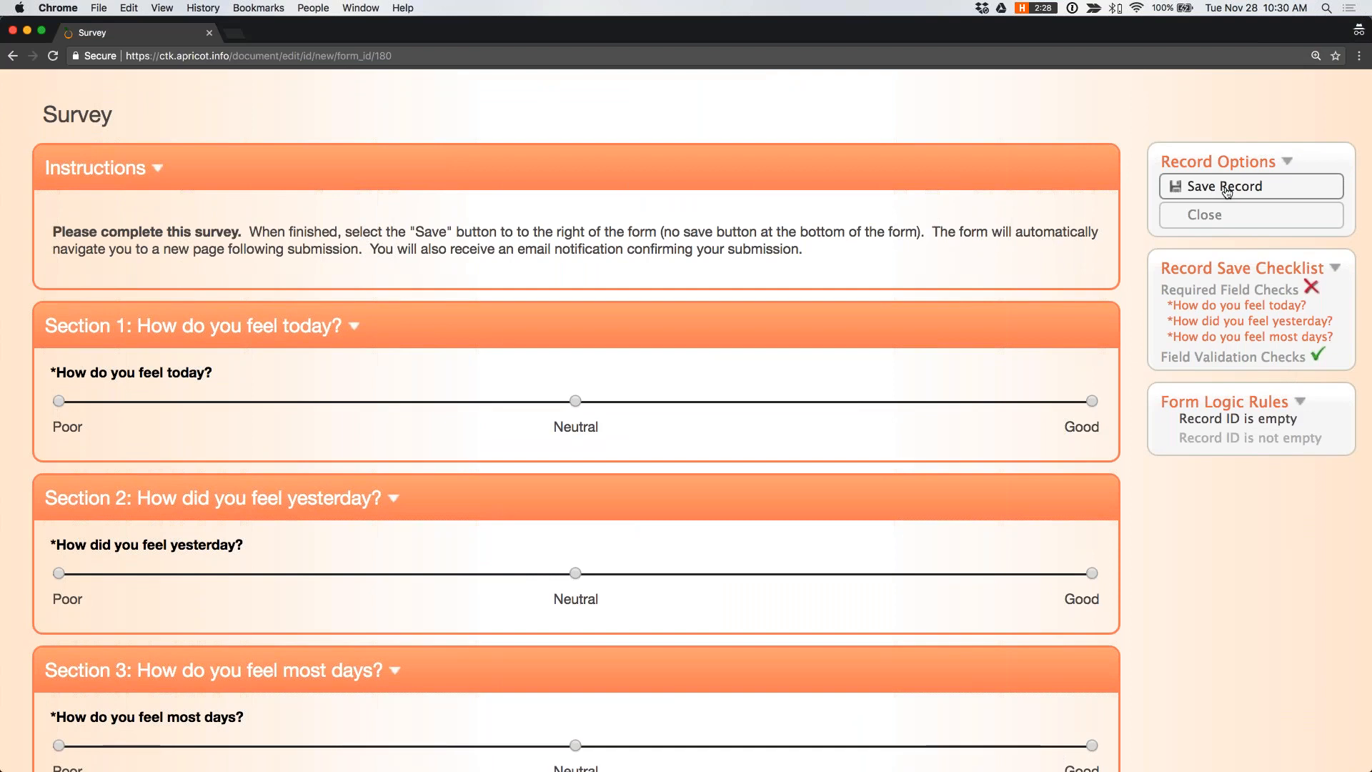
scroll(606, 284, down, 5)
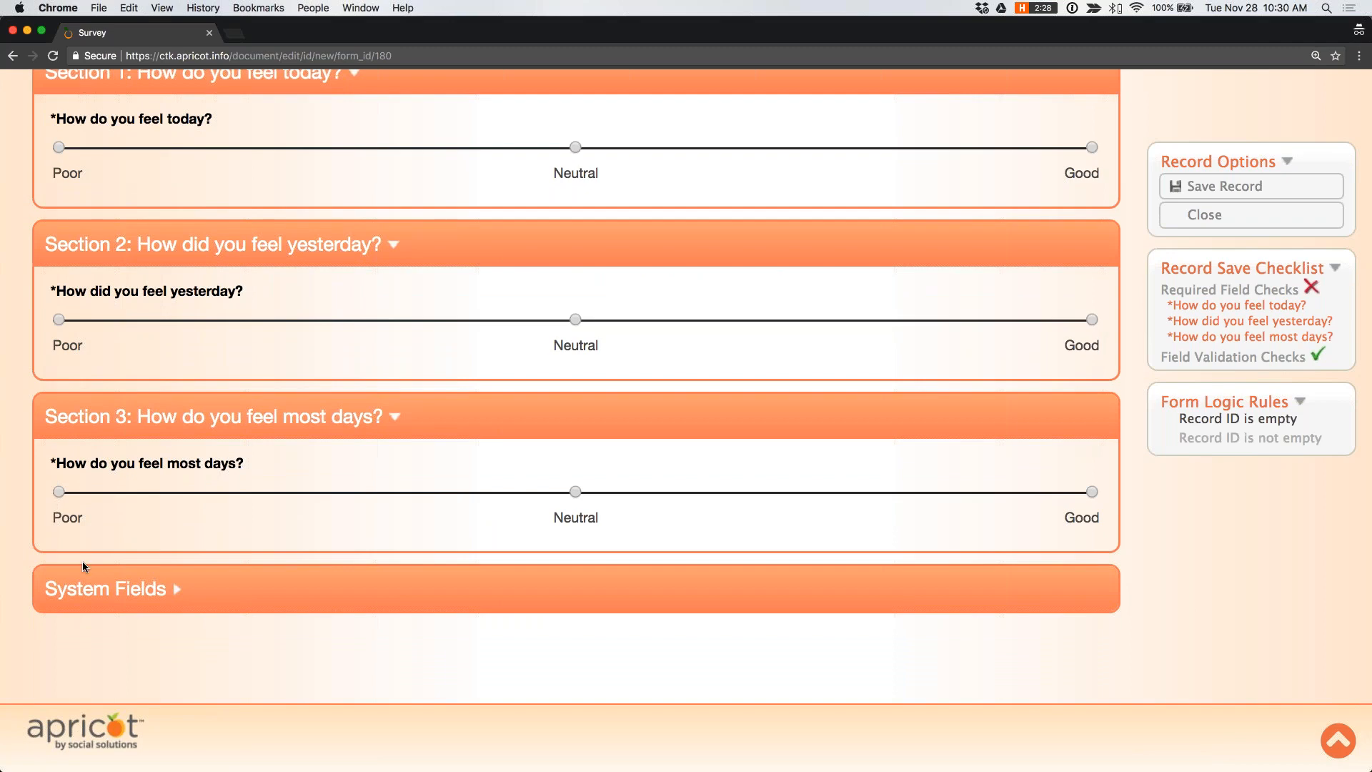
scroll(83, 560, up, 2)
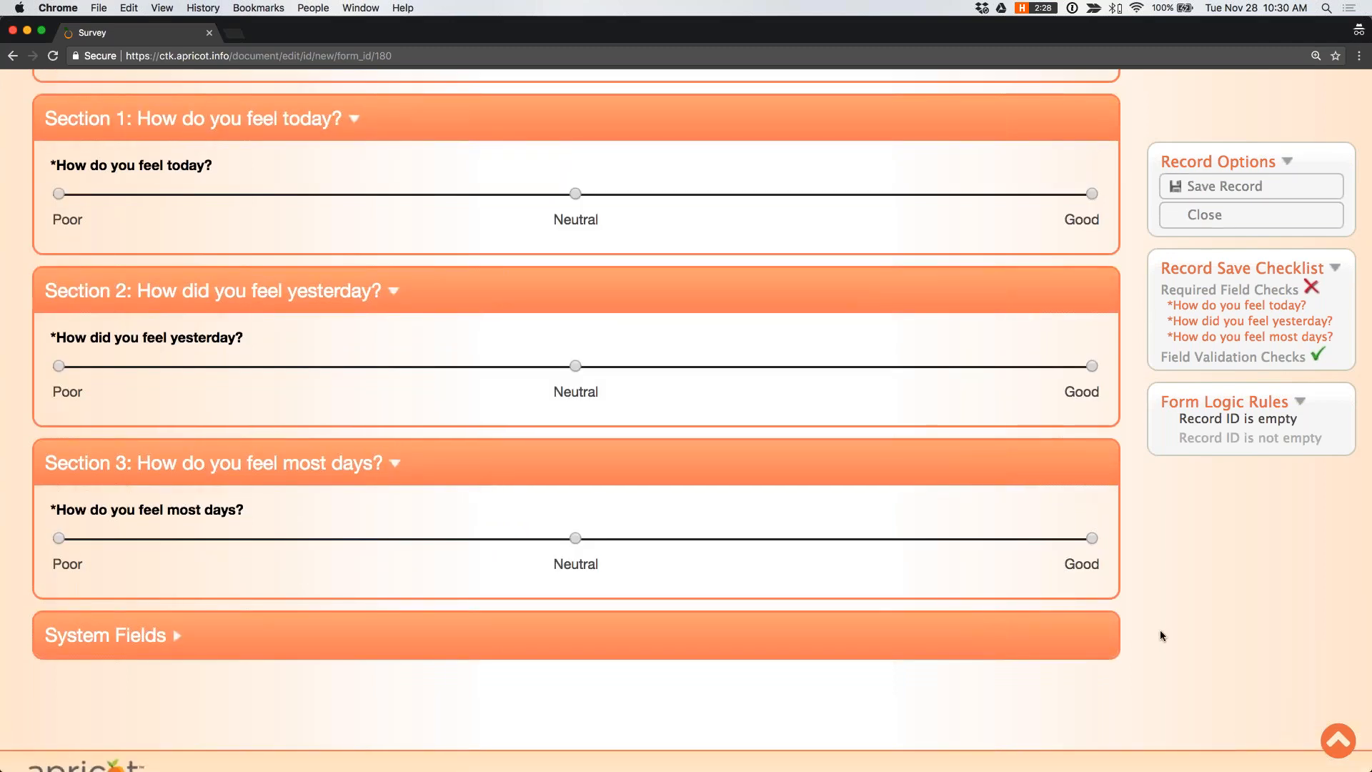
scroll(1160, 629, up, 3)
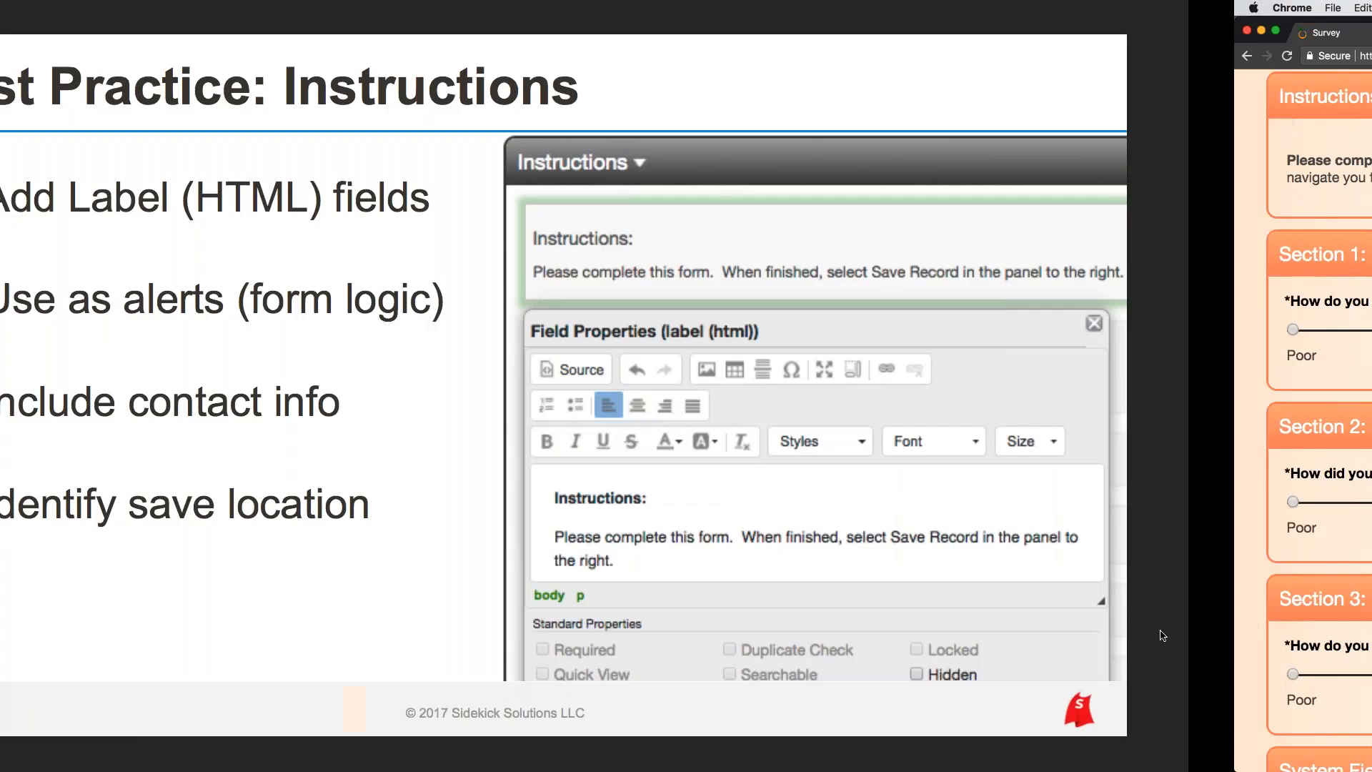
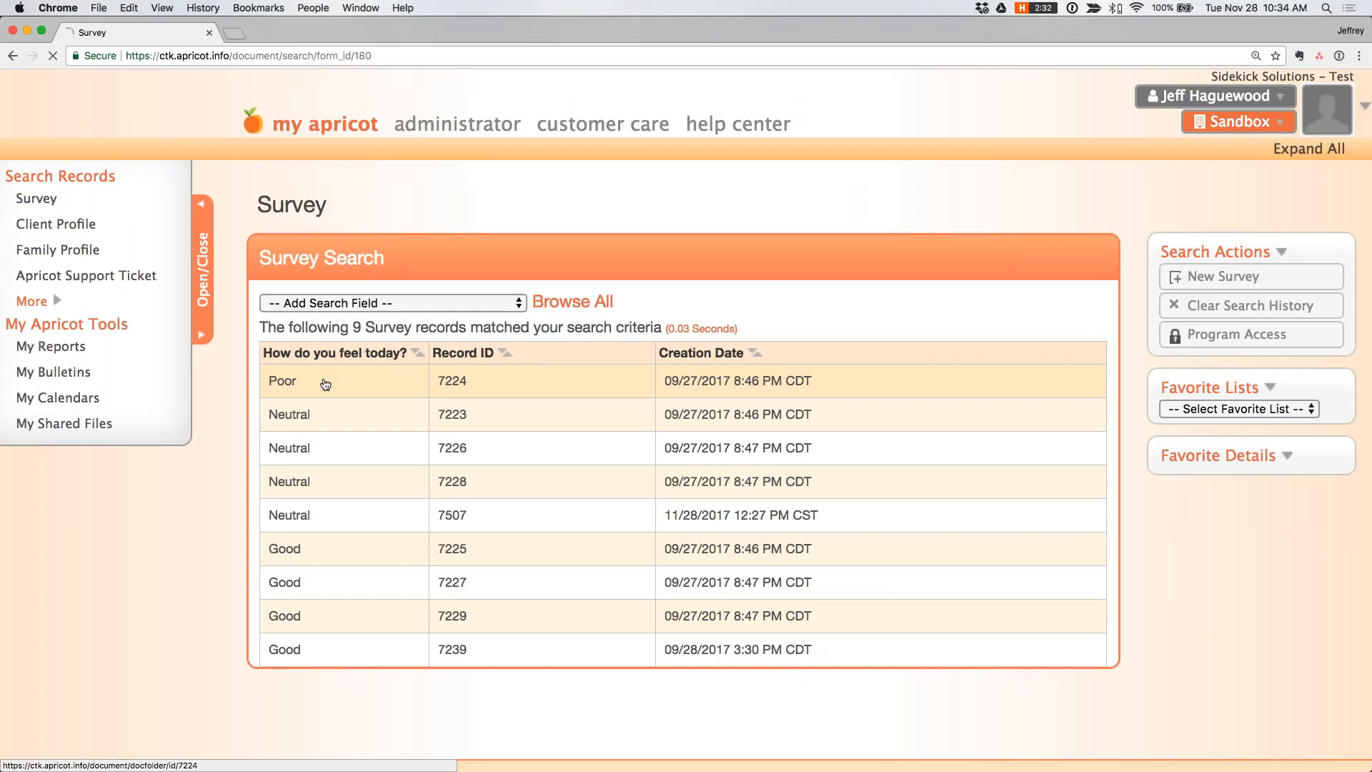
- Open the 11/28/2017 Survey record for editing and go to its "Internal Use Only: Link to client" section
click(63, 201)
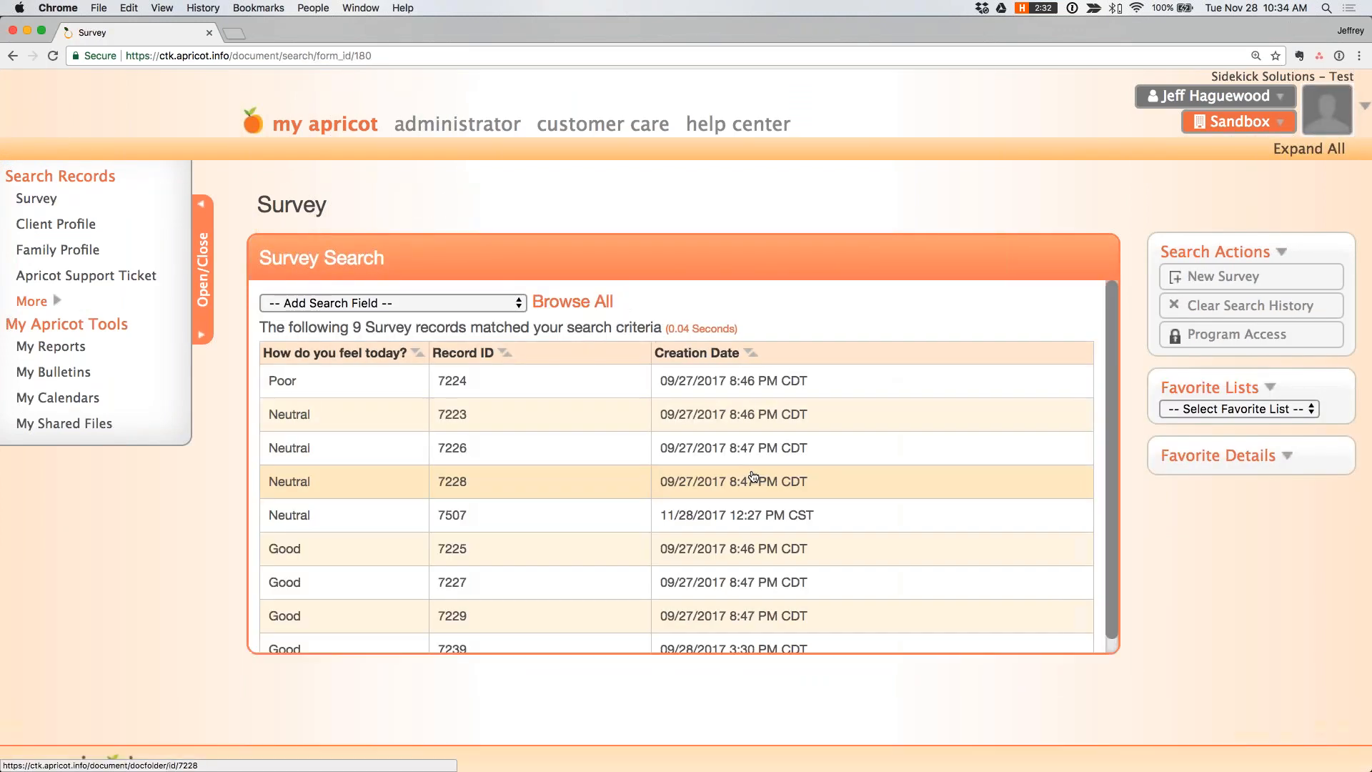
click(297, 516)
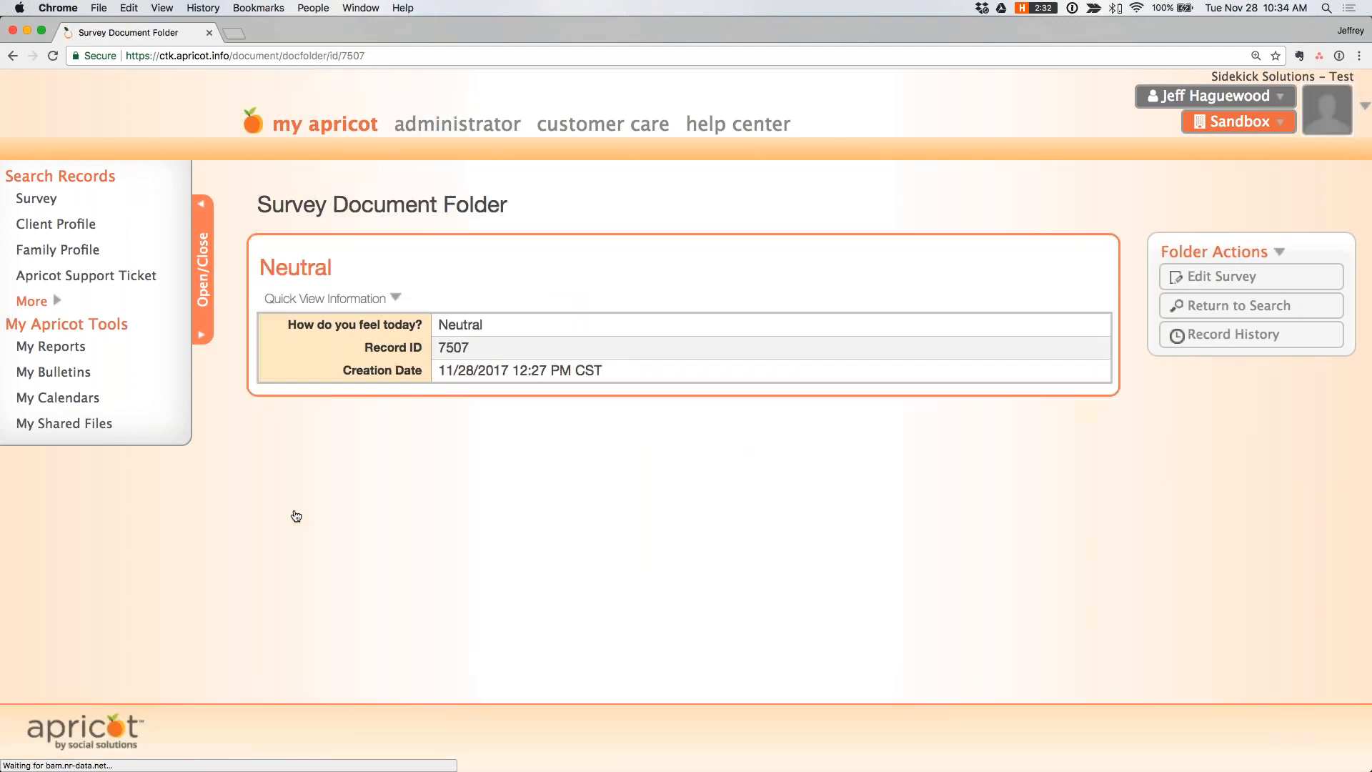
click(1223, 277)
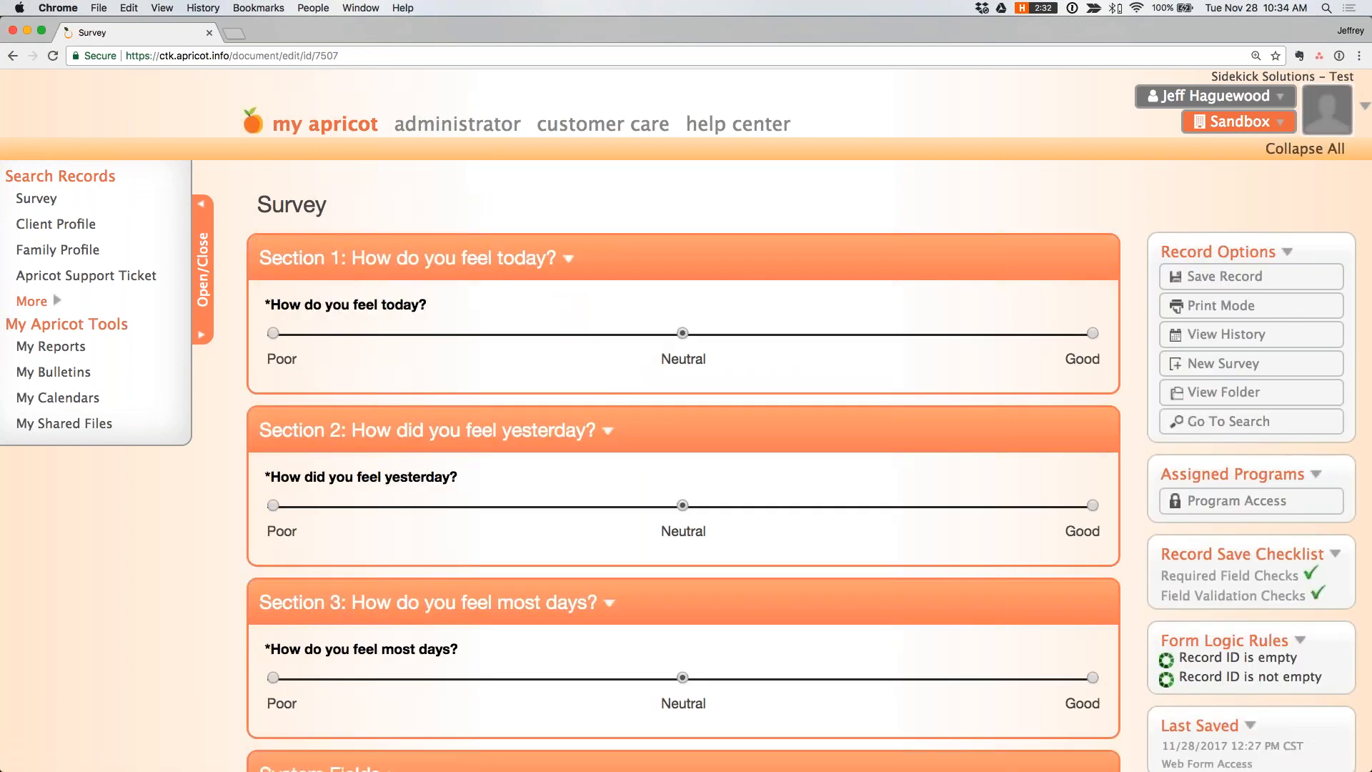
scroll(290, 314, down, 5)
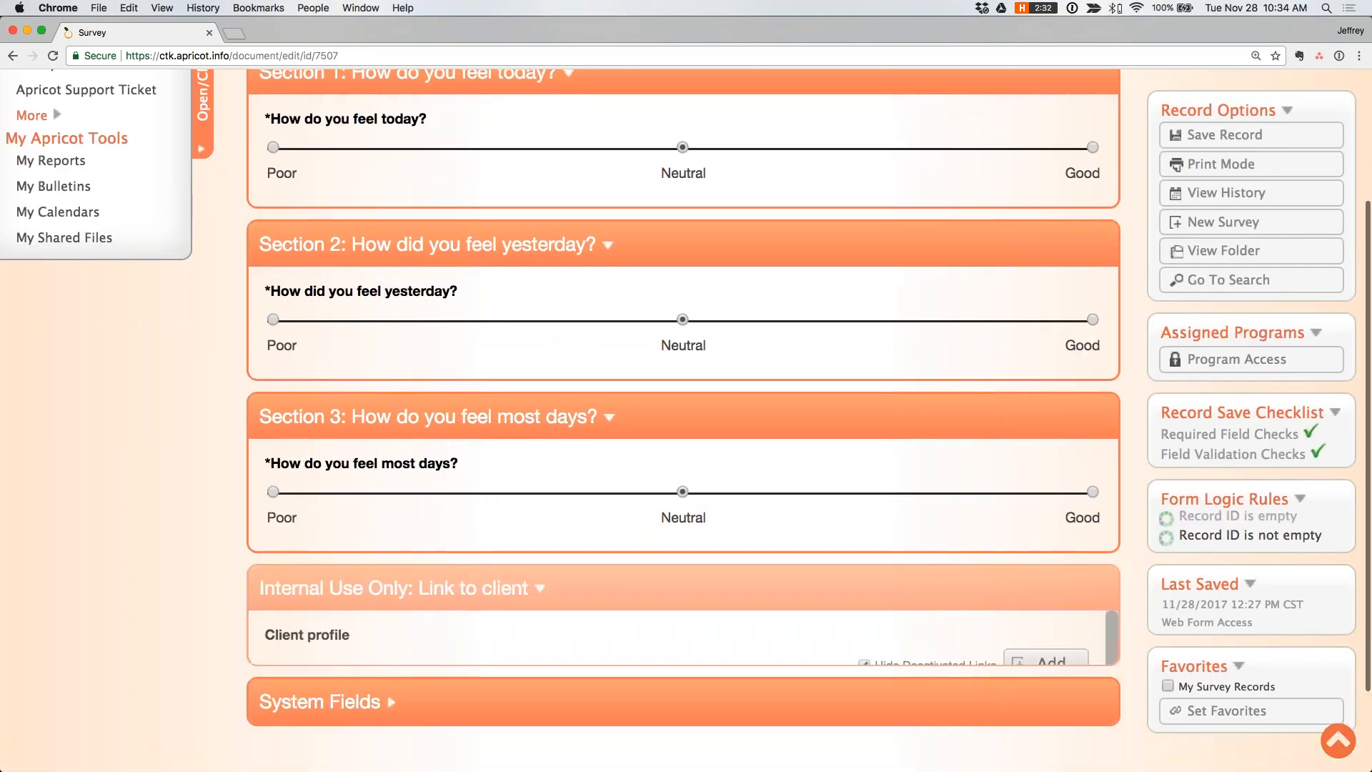
scroll(683, 419, down, 2)
scroll(684, 418, down, 2)
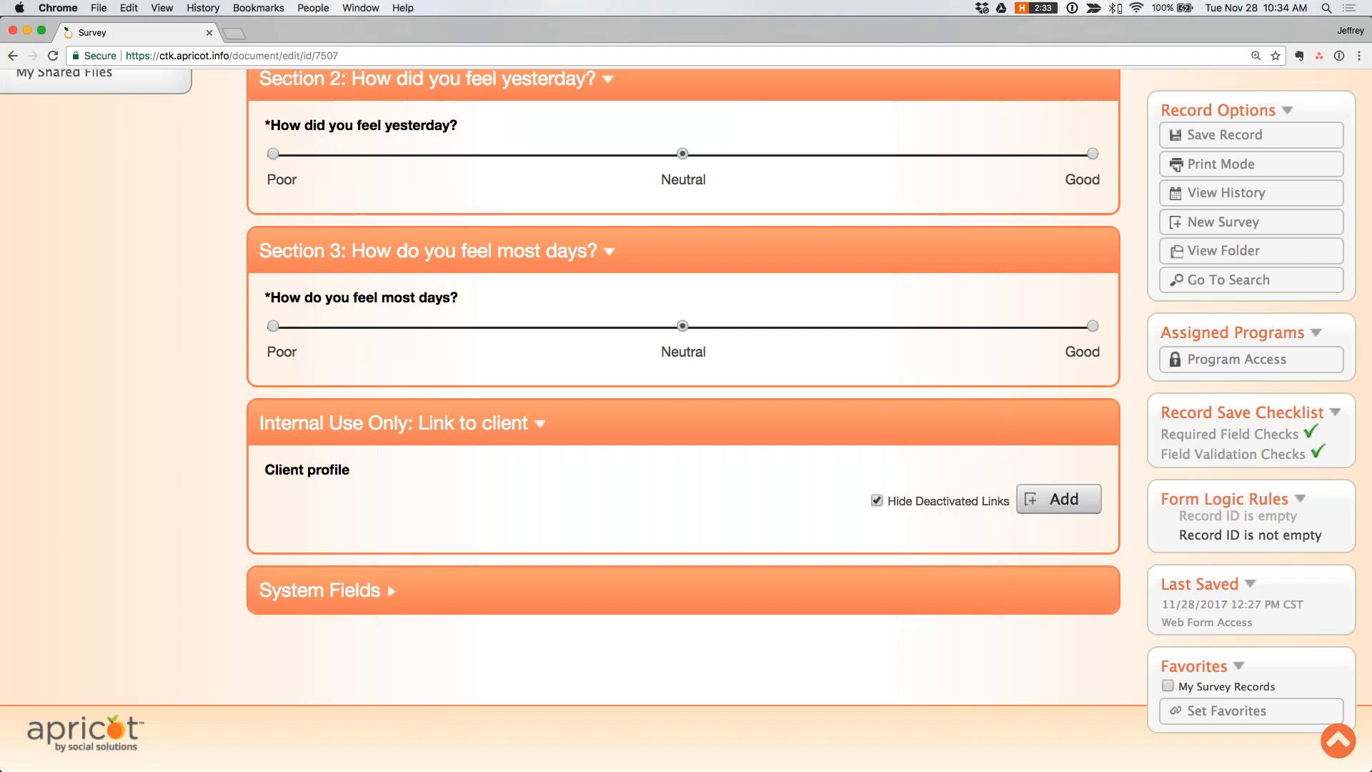
- Link the test client's existing profile to the survey record and save the record
click(1057, 498)
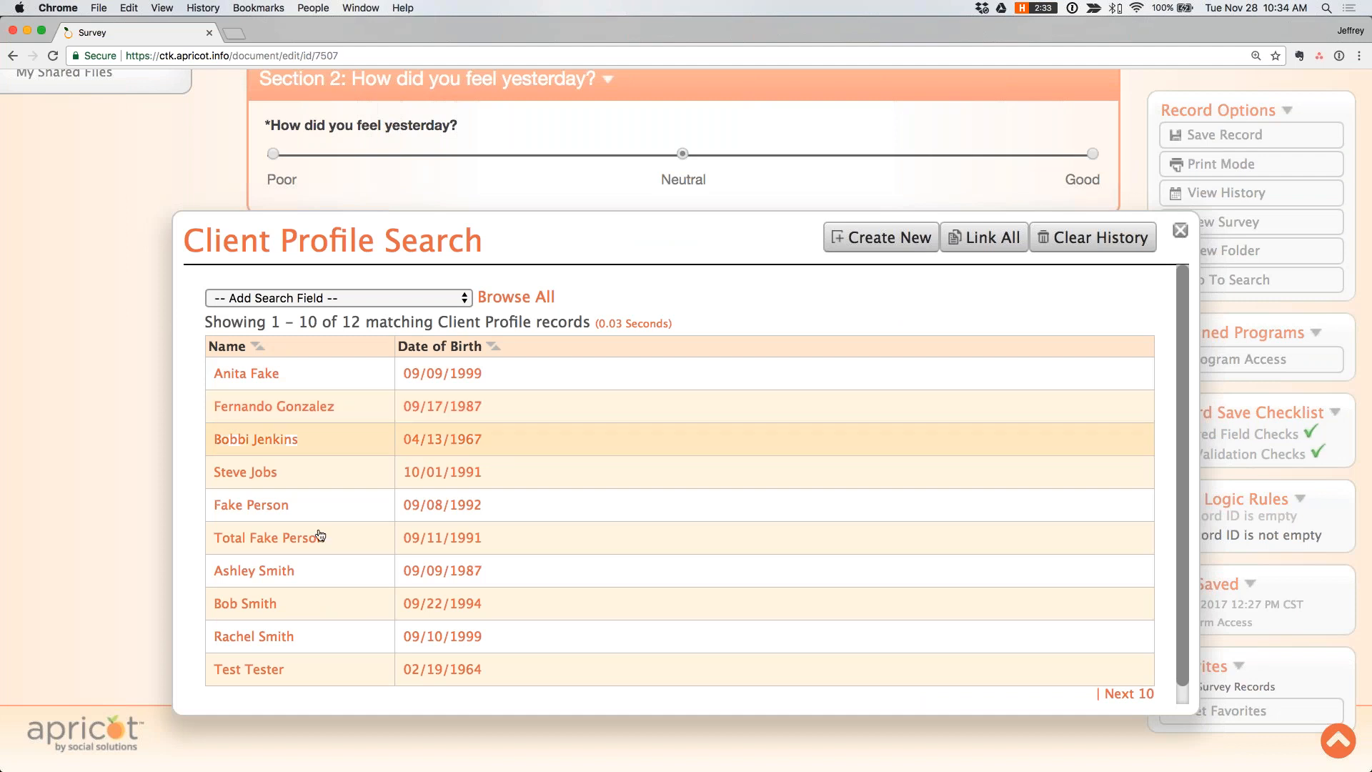
click(313, 672)
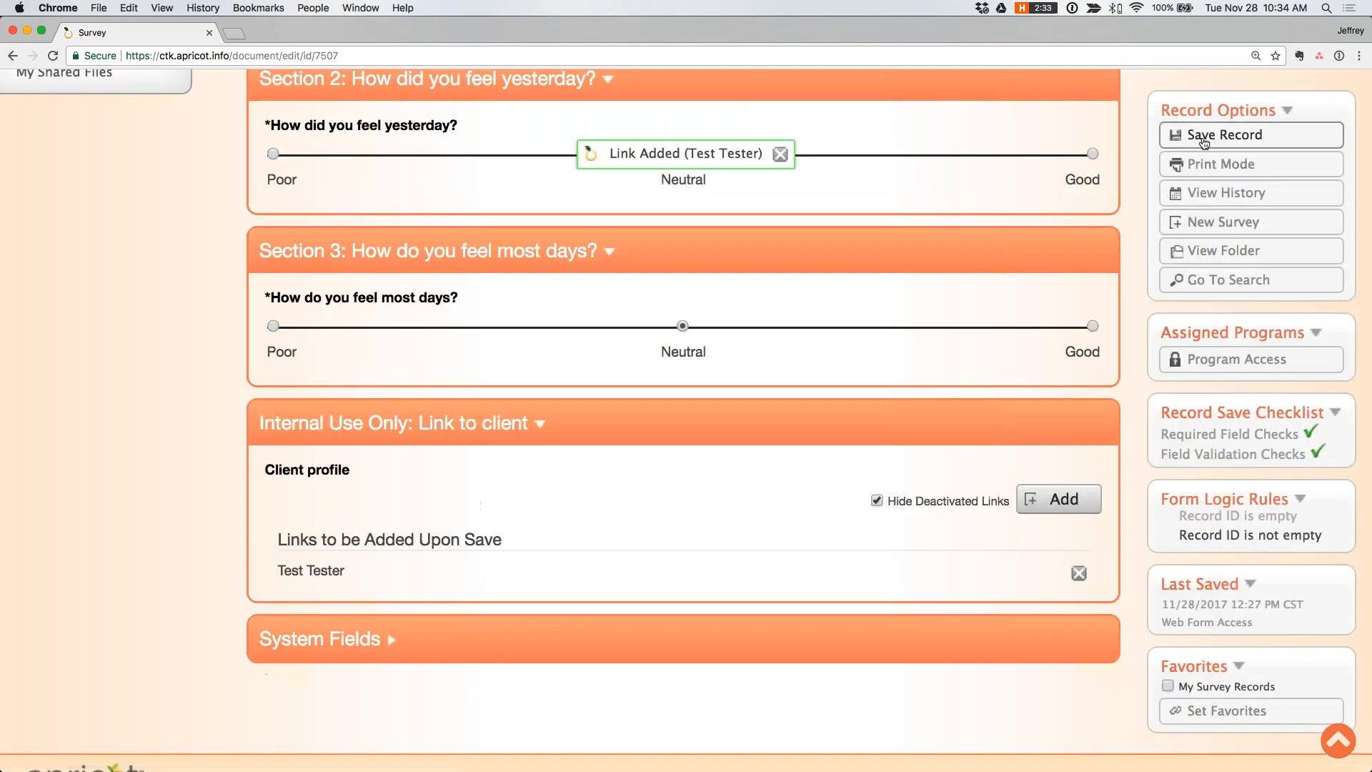
click(1224, 134)
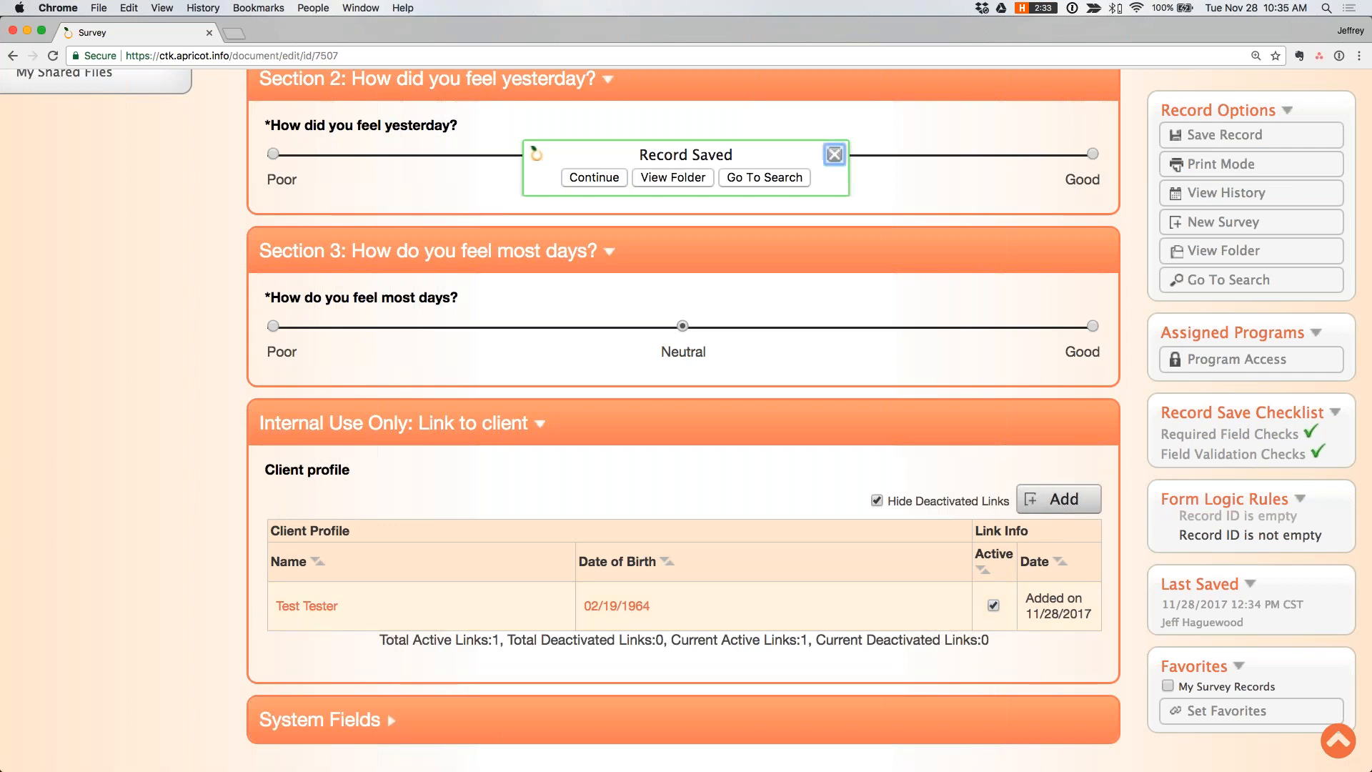
click(834, 154)
- Try to add a second client profile link to the saved survey record
click(1051, 506)
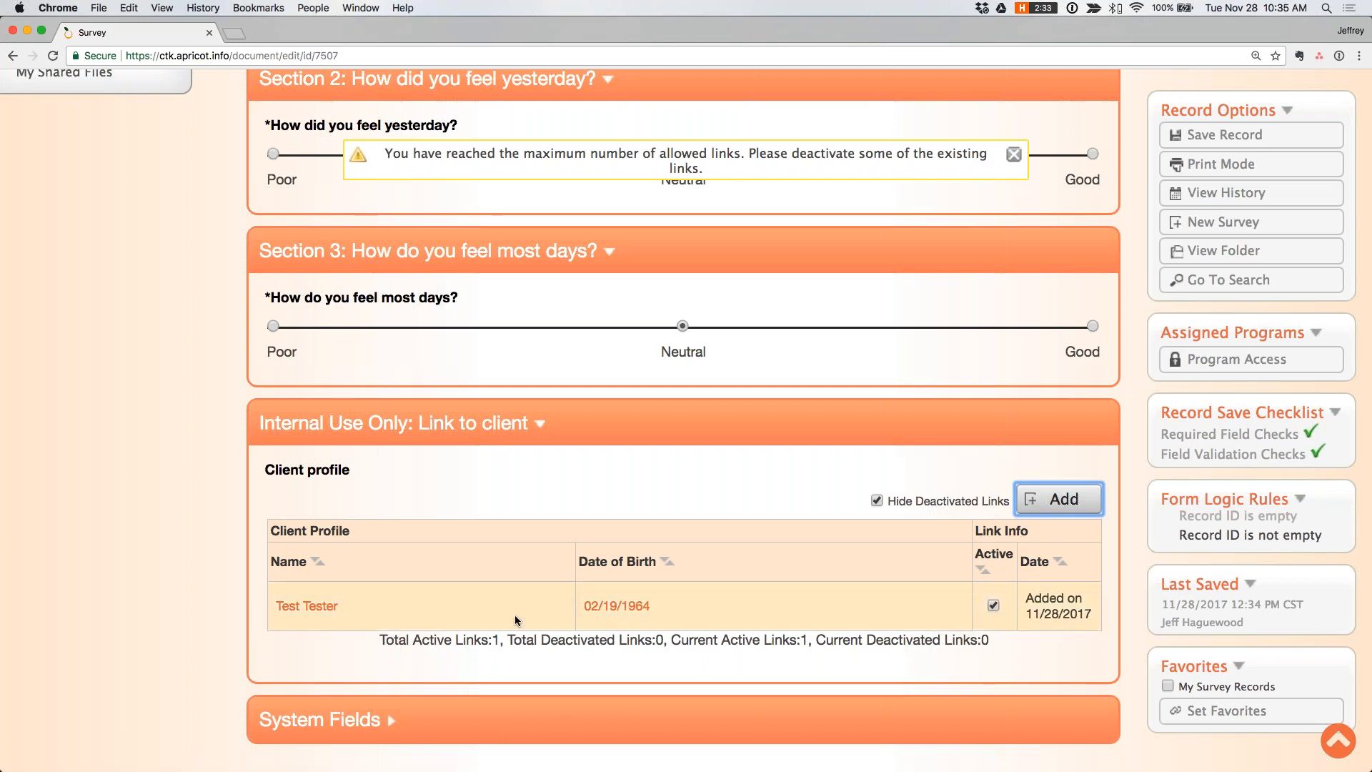
scroll(663, 621, up, 5)
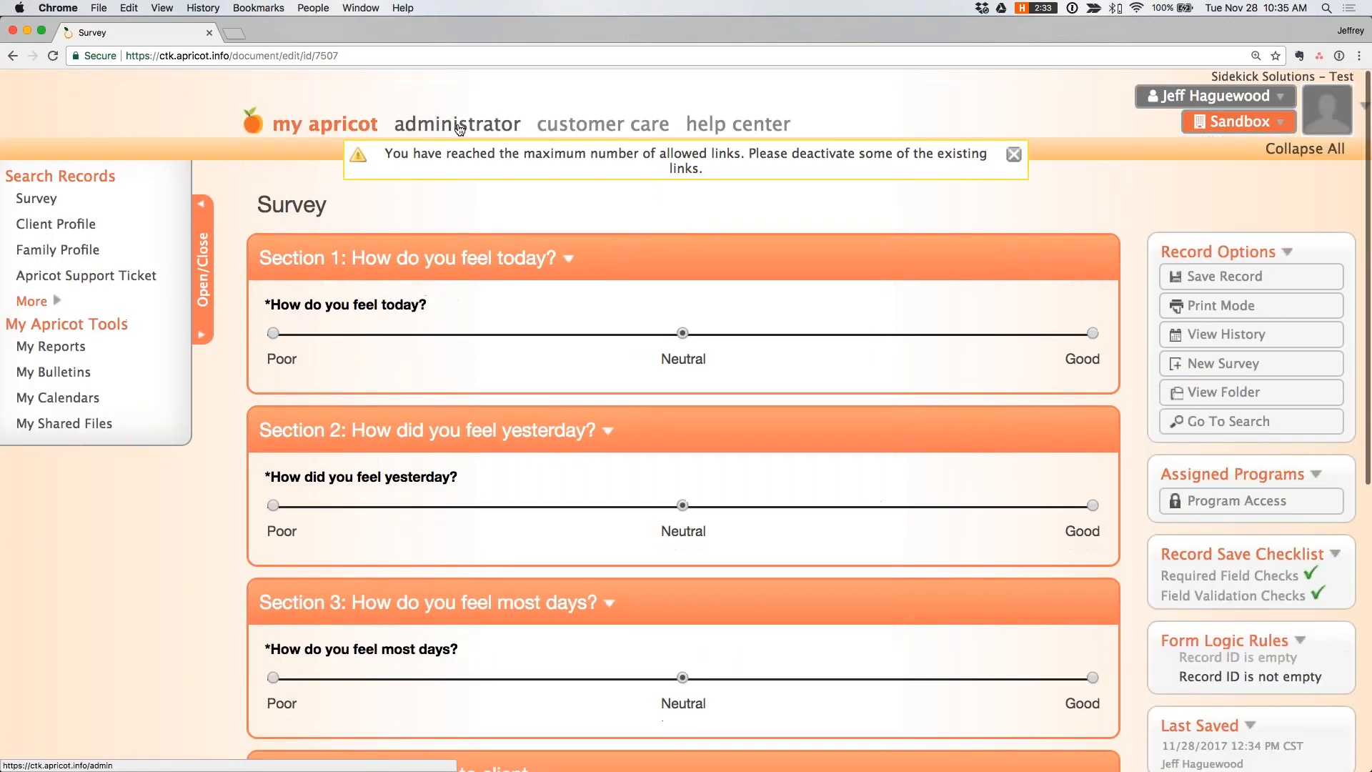
- Open the Survey form in the form designer and check the link limits in the Client profile field's properties
click(461, 127)
click(63, 198)
click(1039, 306)
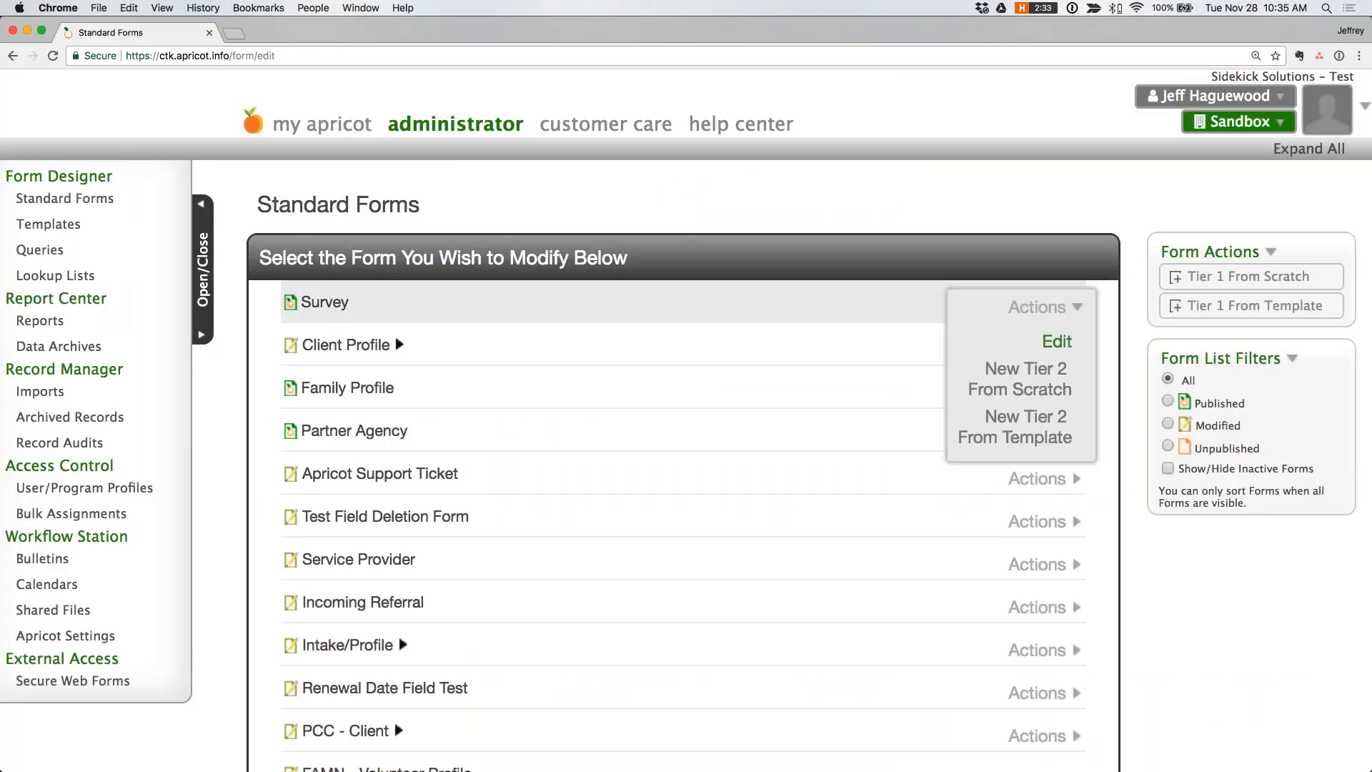
click(1058, 343)
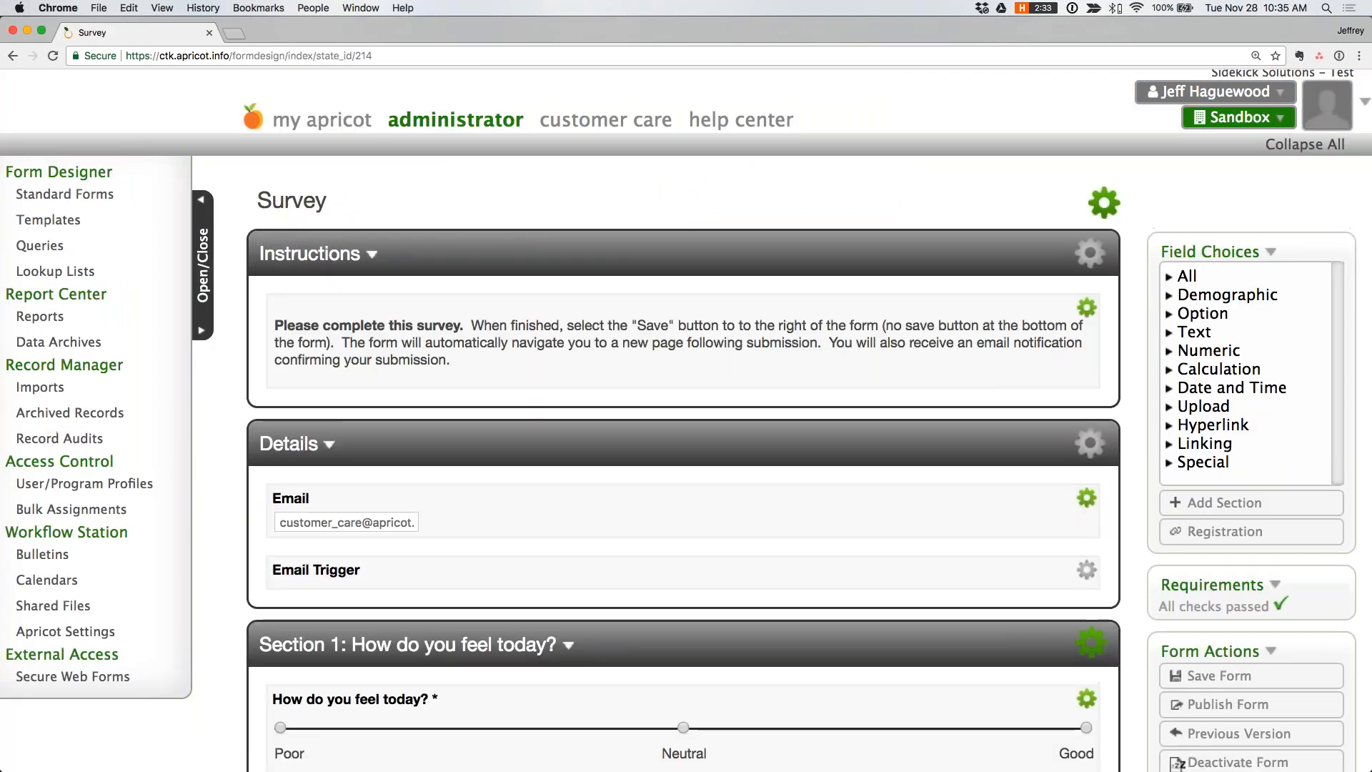
scroll(1024, 539, down, 10)
scroll(1023, 539, down, 3)
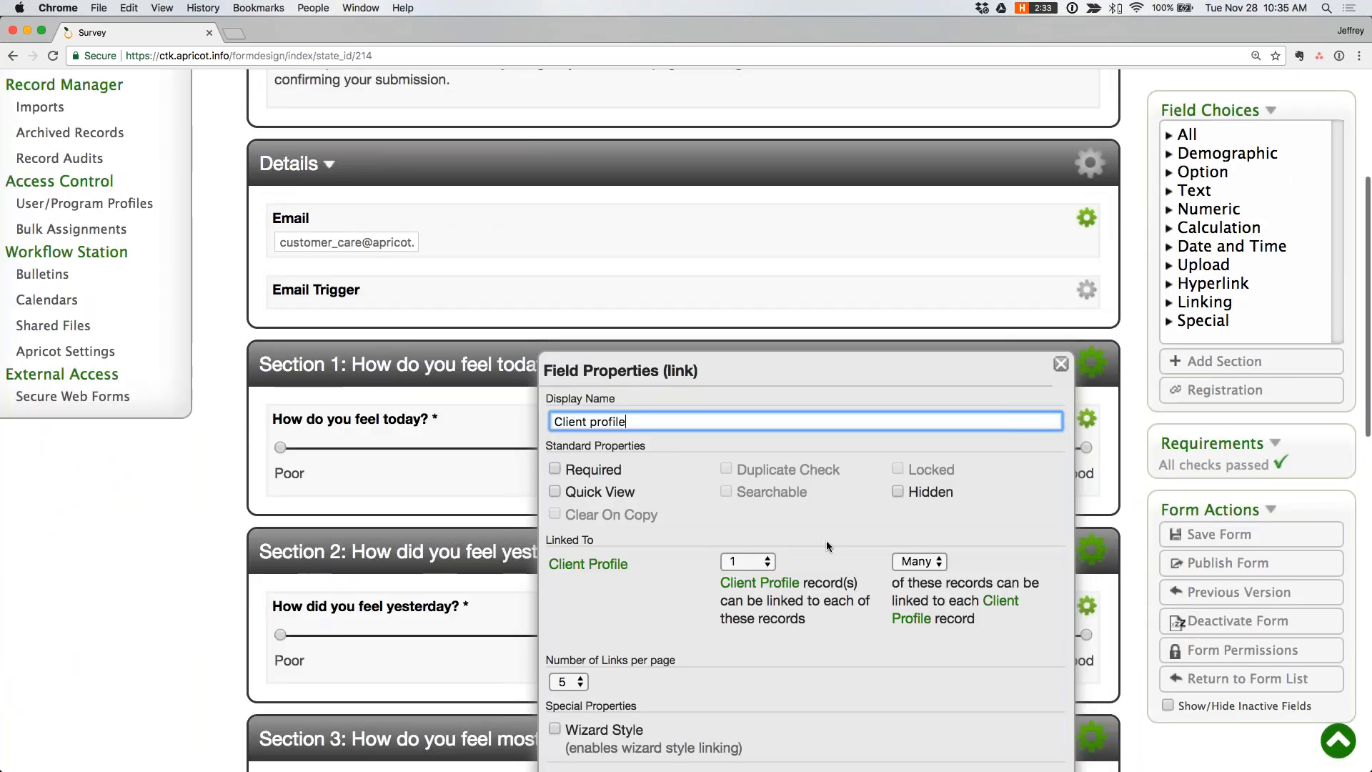
click(1061, 367)
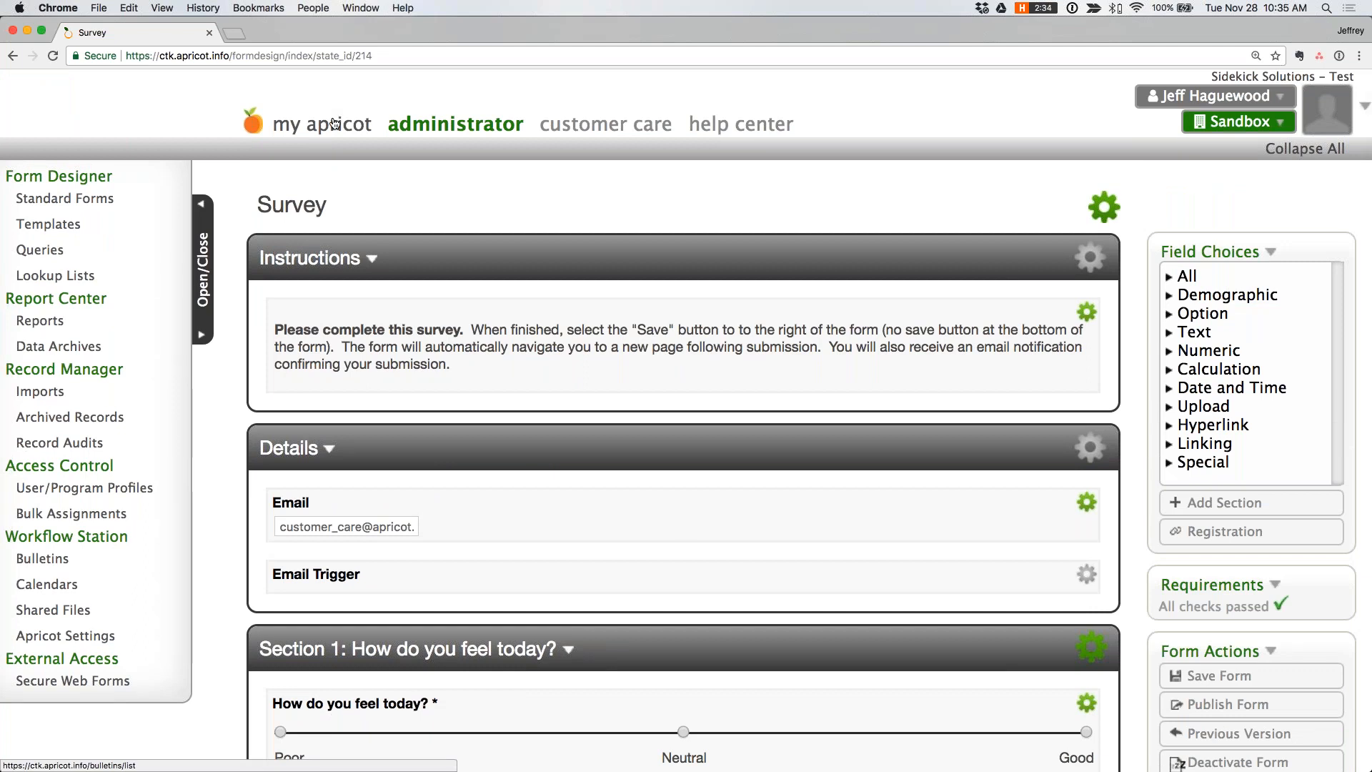
- Return to My Apricot and switch to the presentation to view the "Bonus: Link to profile" slide
click(333, 123)
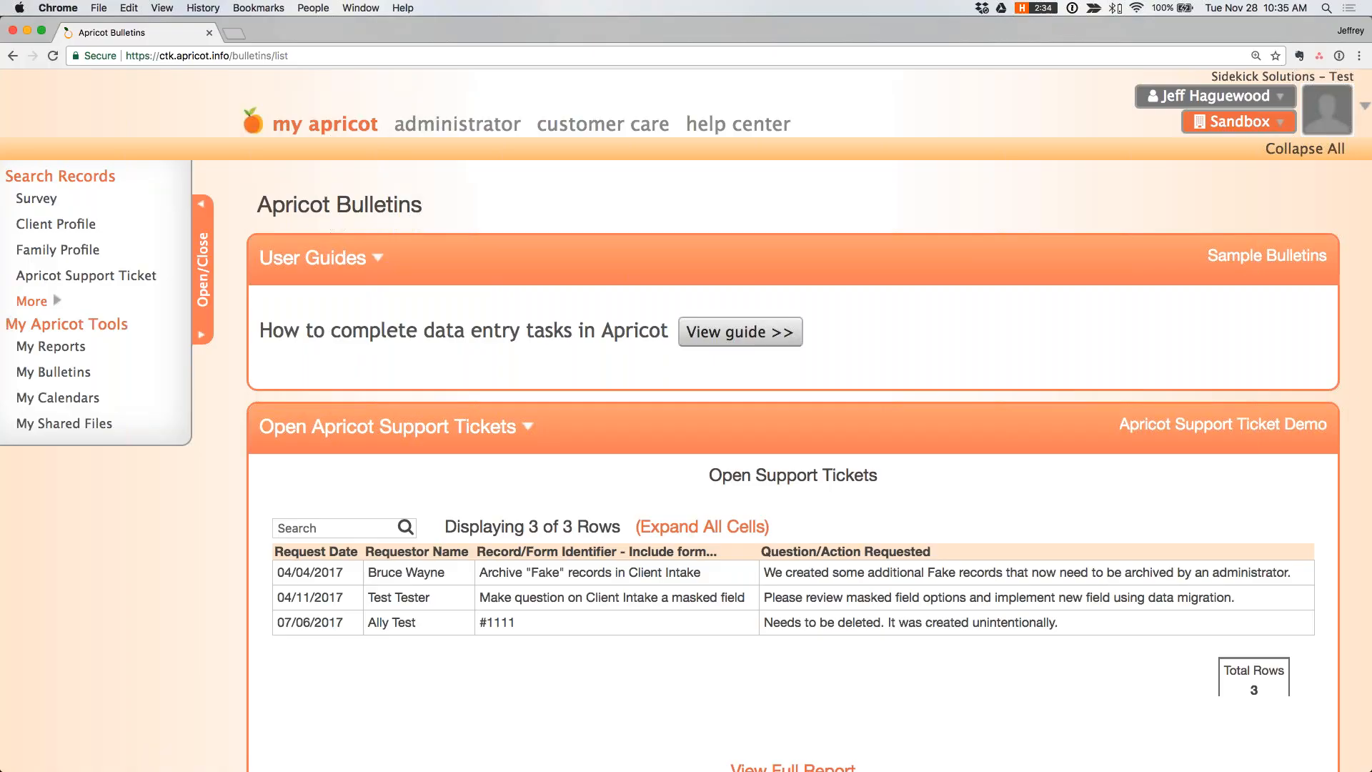
key(ctrl+Left)
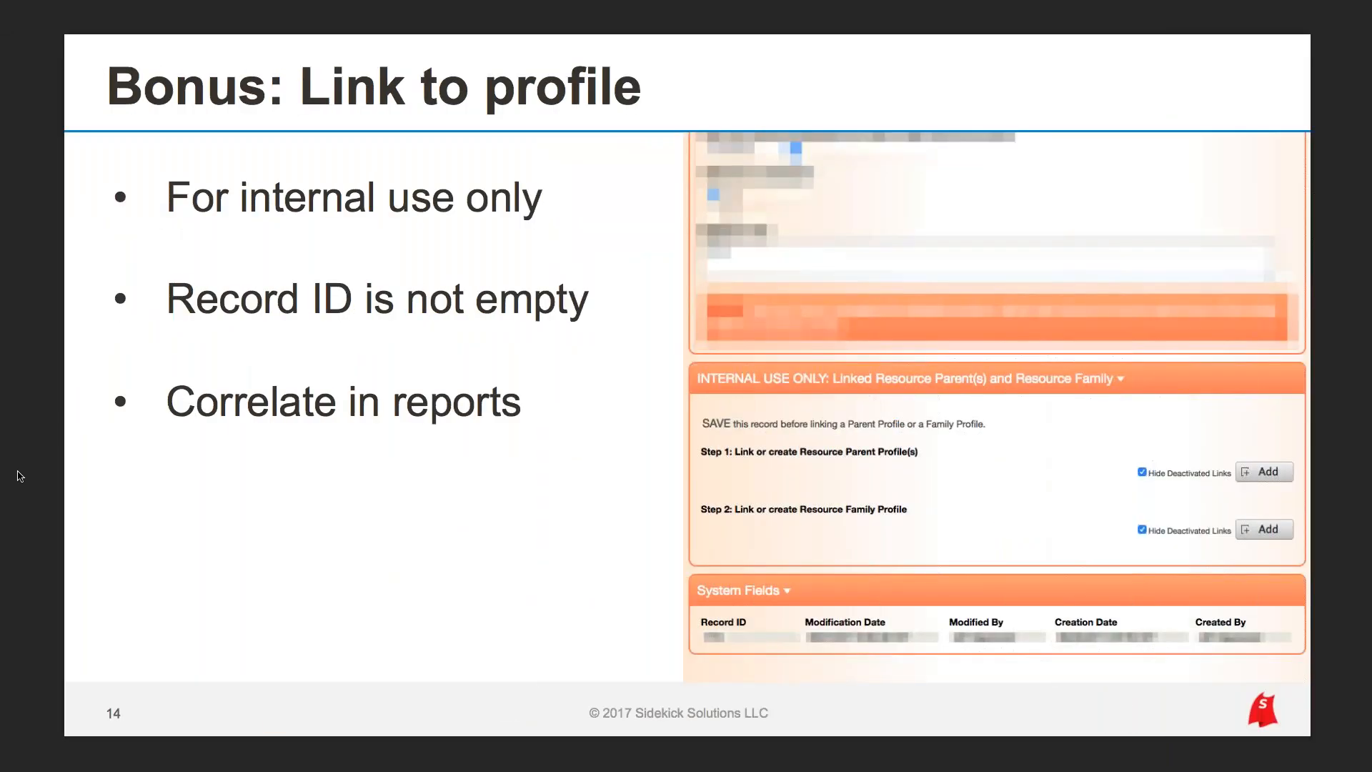
key(Right)
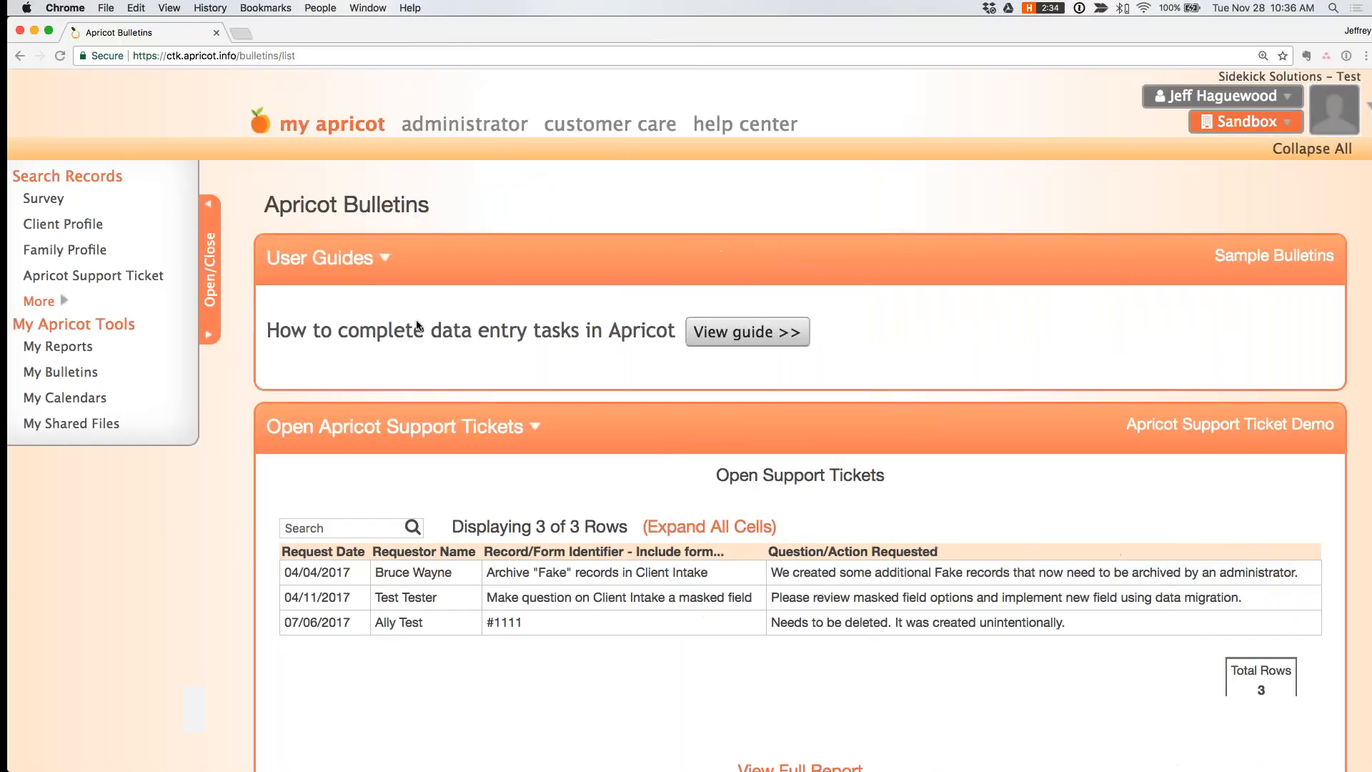
- Switch back to Apricot and open the Survey Submission Report from the Sandbox Reports group for editing
click(459, 125)
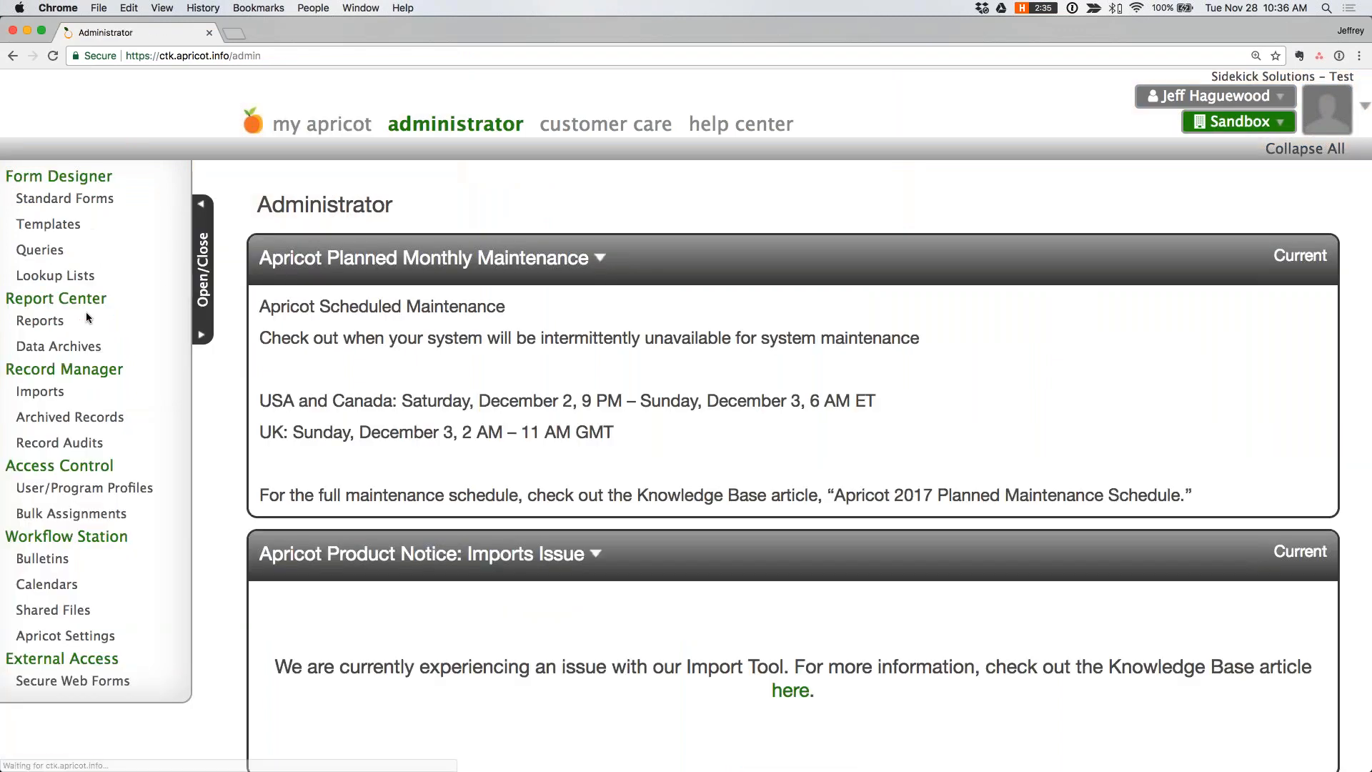
click(88, 320)
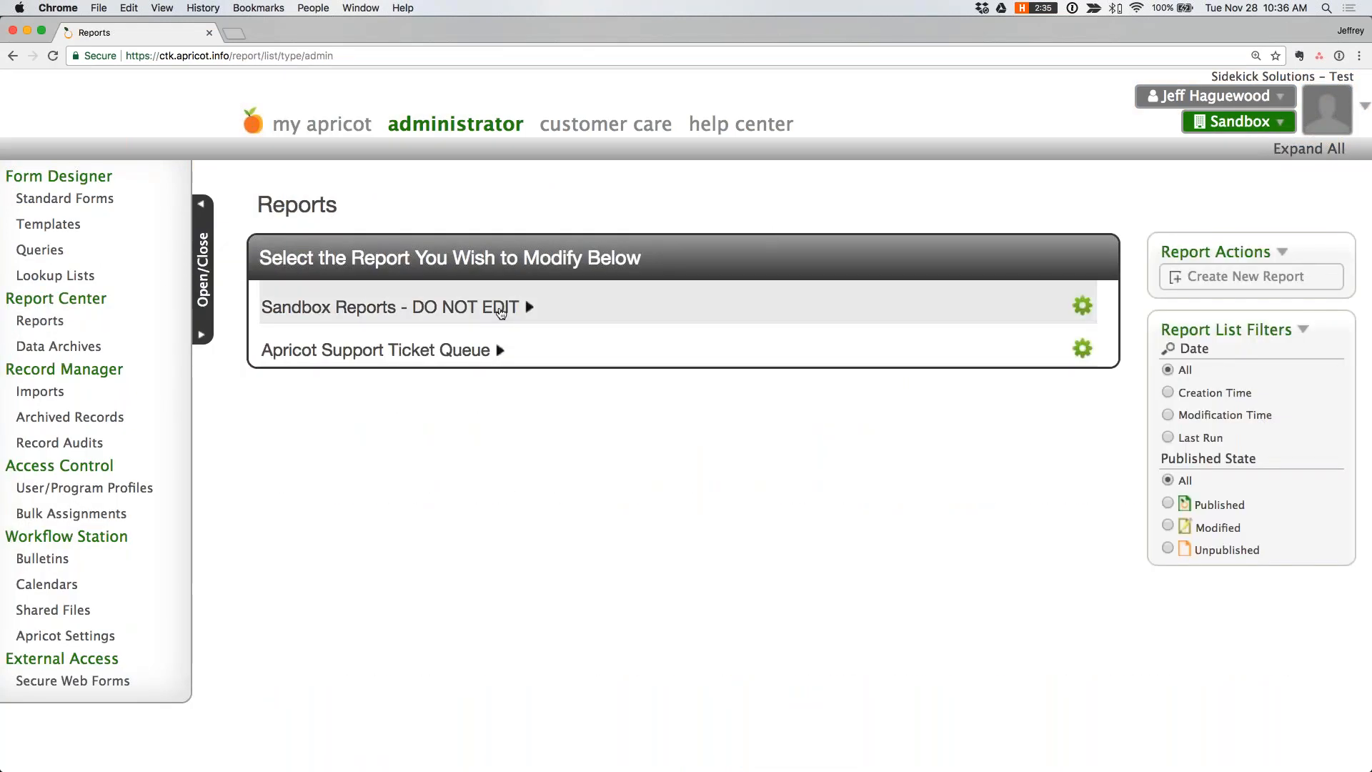
click(529, 307)
click(1058, 428)
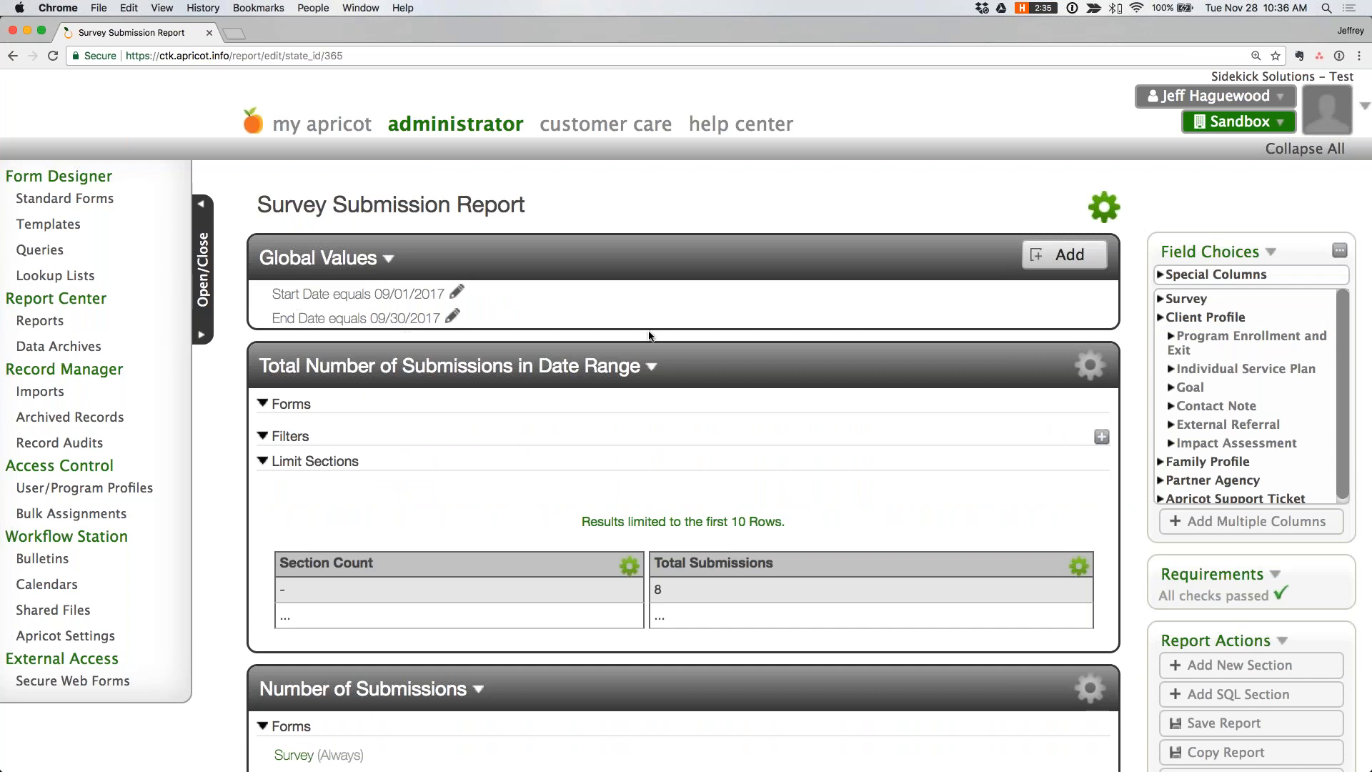
- Examine the report's submission sections and the filters, charts and columns of Question #1 and Question #2
scroll(649, 336, down, 5)
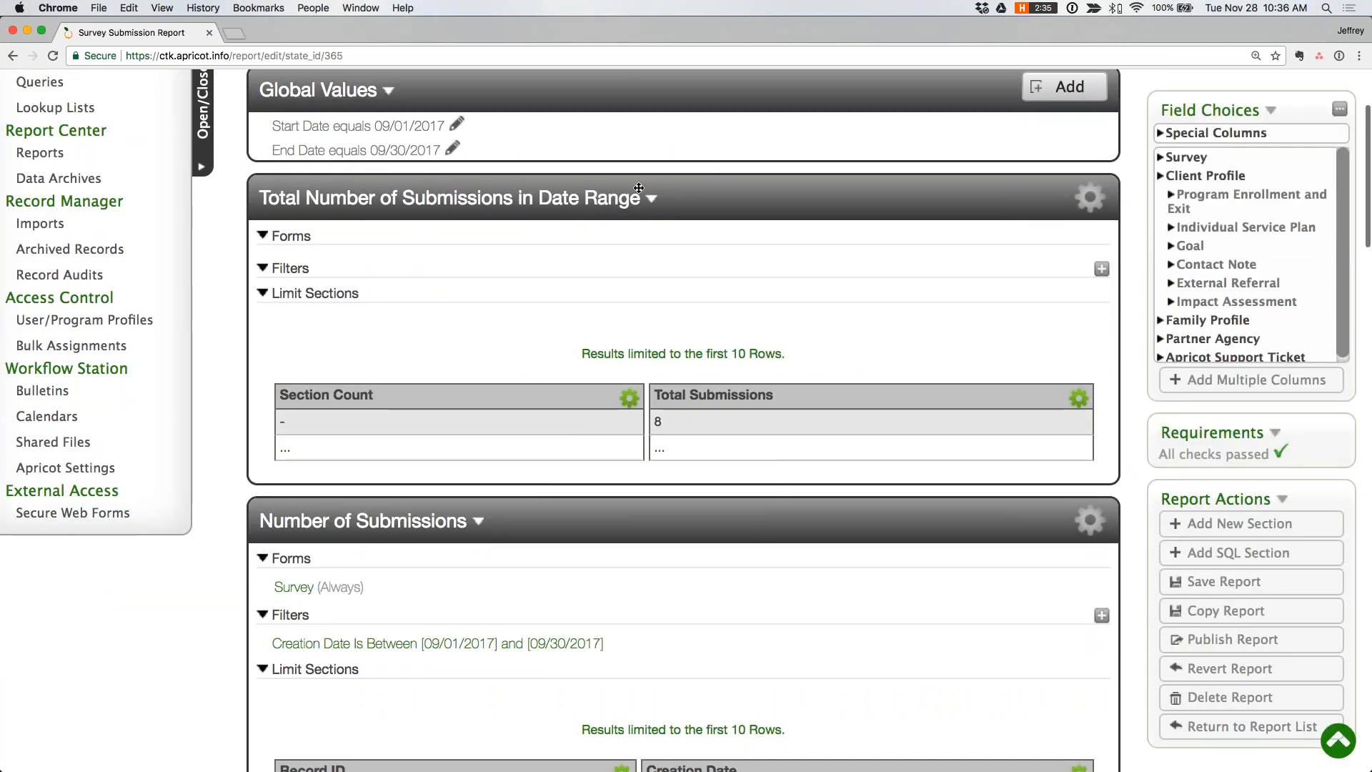
scroll(726, 410, down, 2)
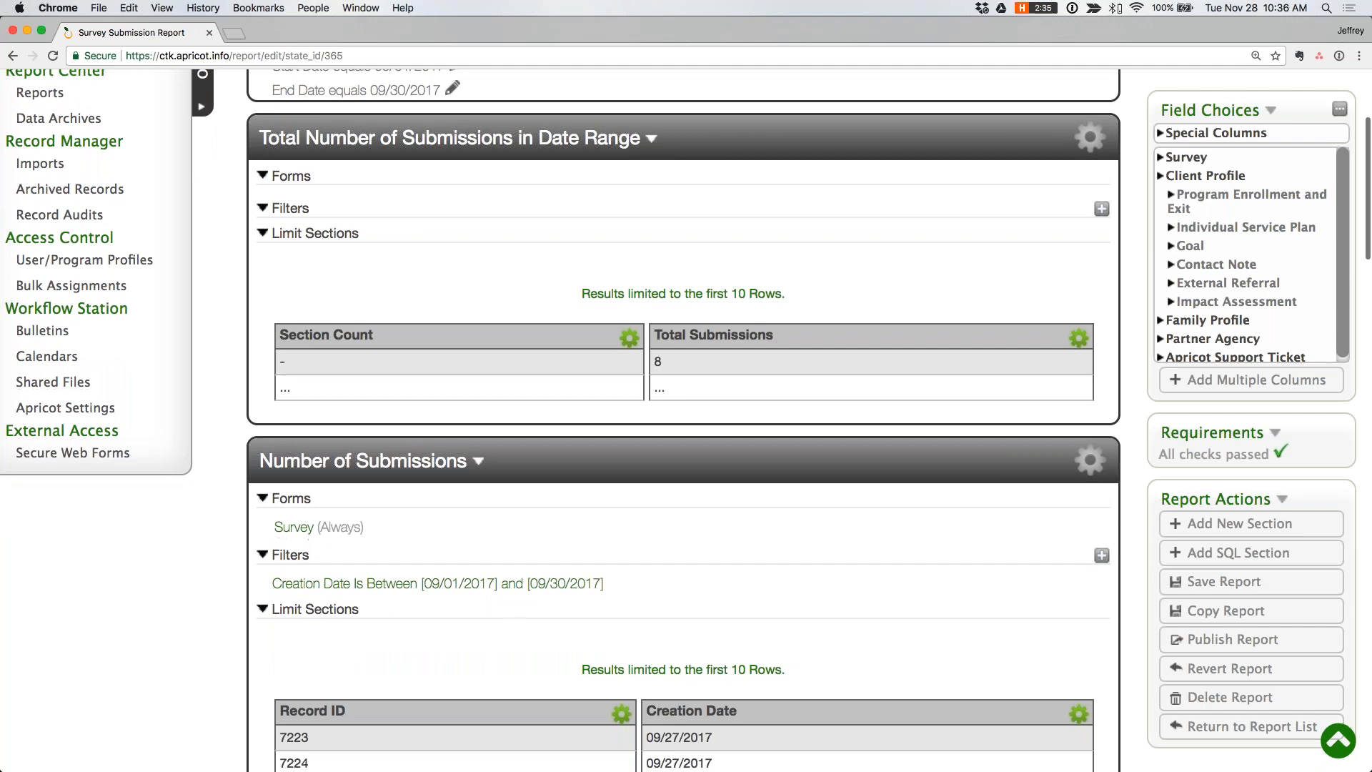
scroll(726, 410, down, 15)
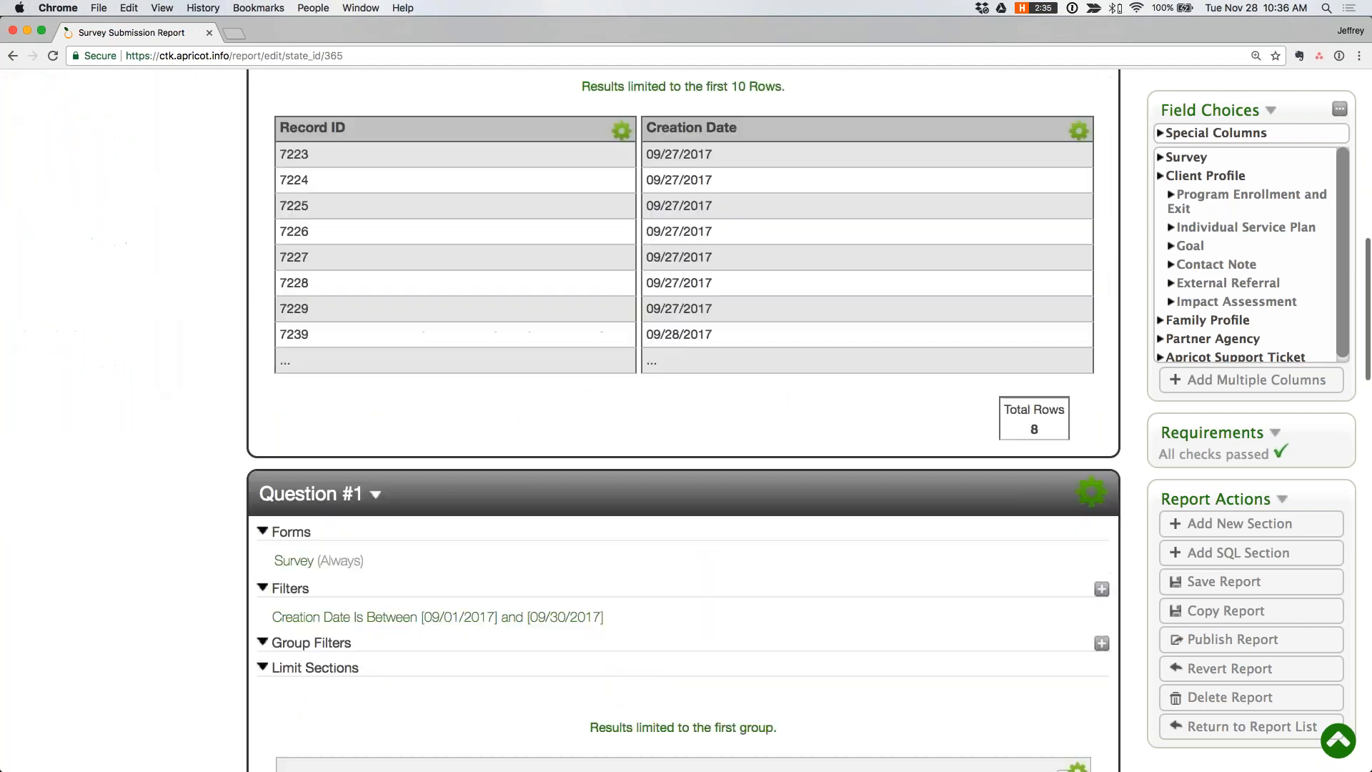
scroll(722, 415, down, 10)
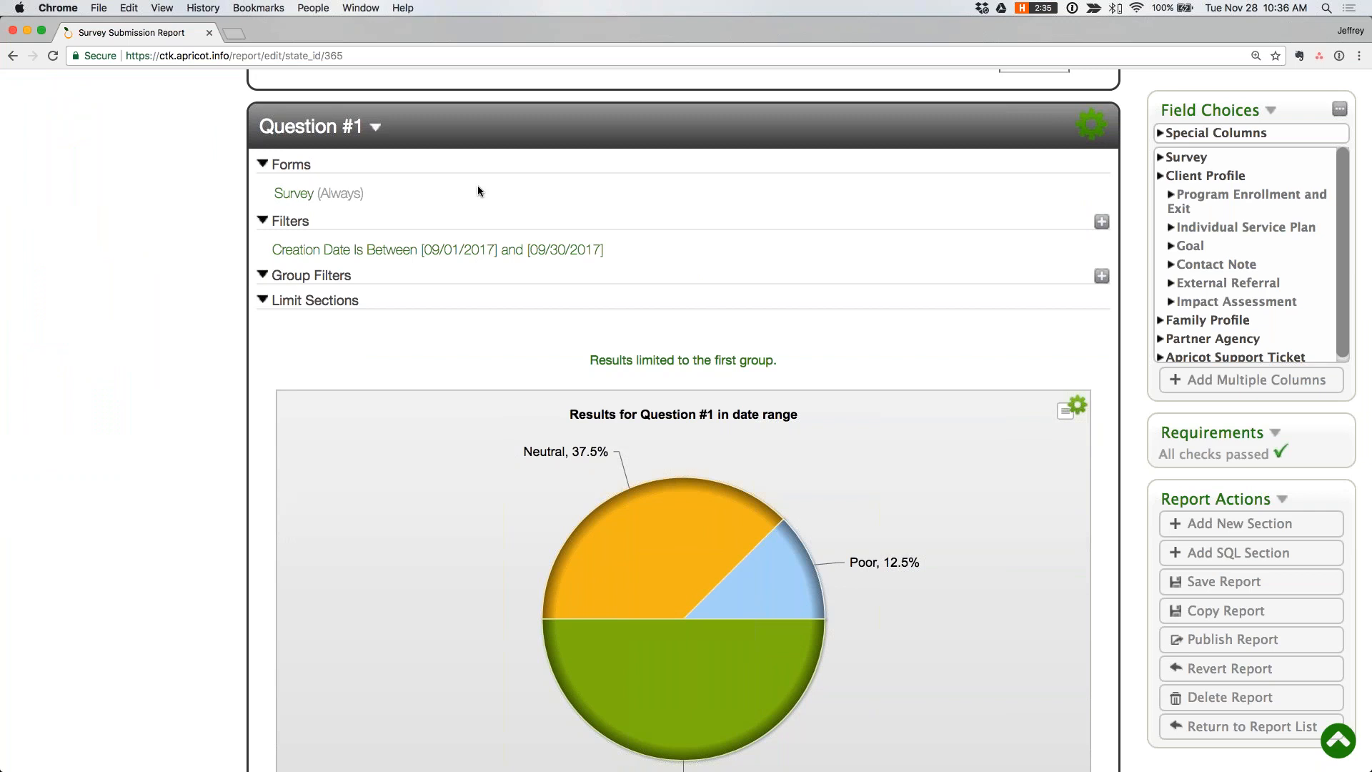
scroll(478, 186, down, 5)
scroll(500, 293, down, 6)
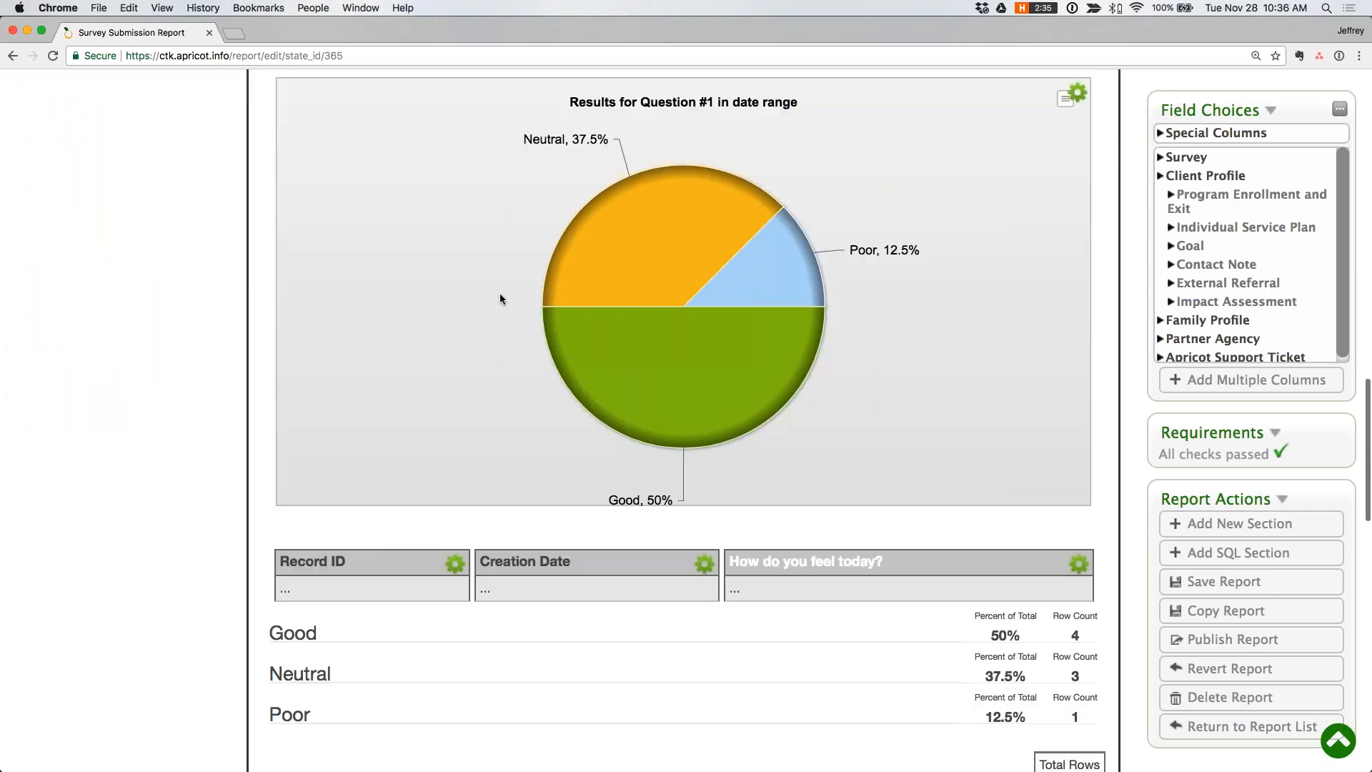
scroll(815, 464, down, 15)
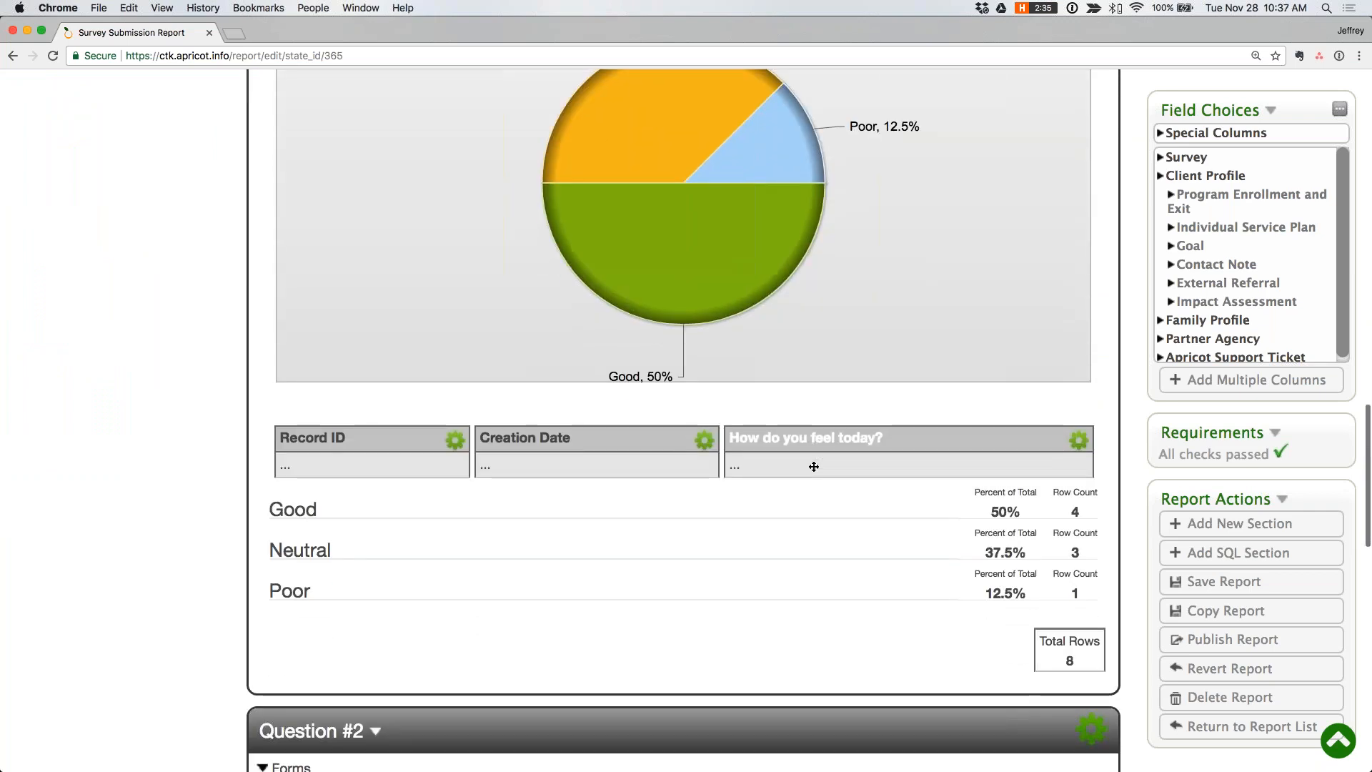
scroll(684, 420, up, 15)
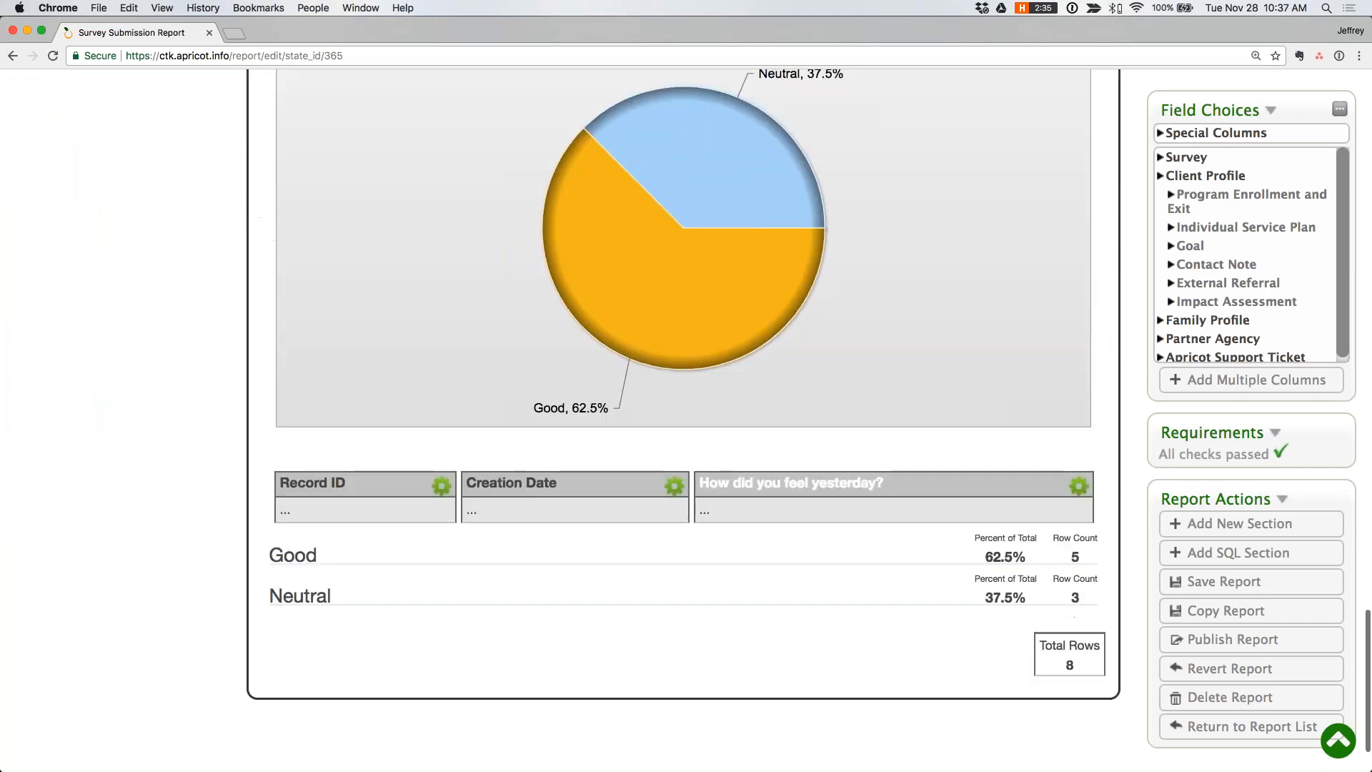
scroll(684, 420, down, 13)
scroll(684, 421, up, 1)
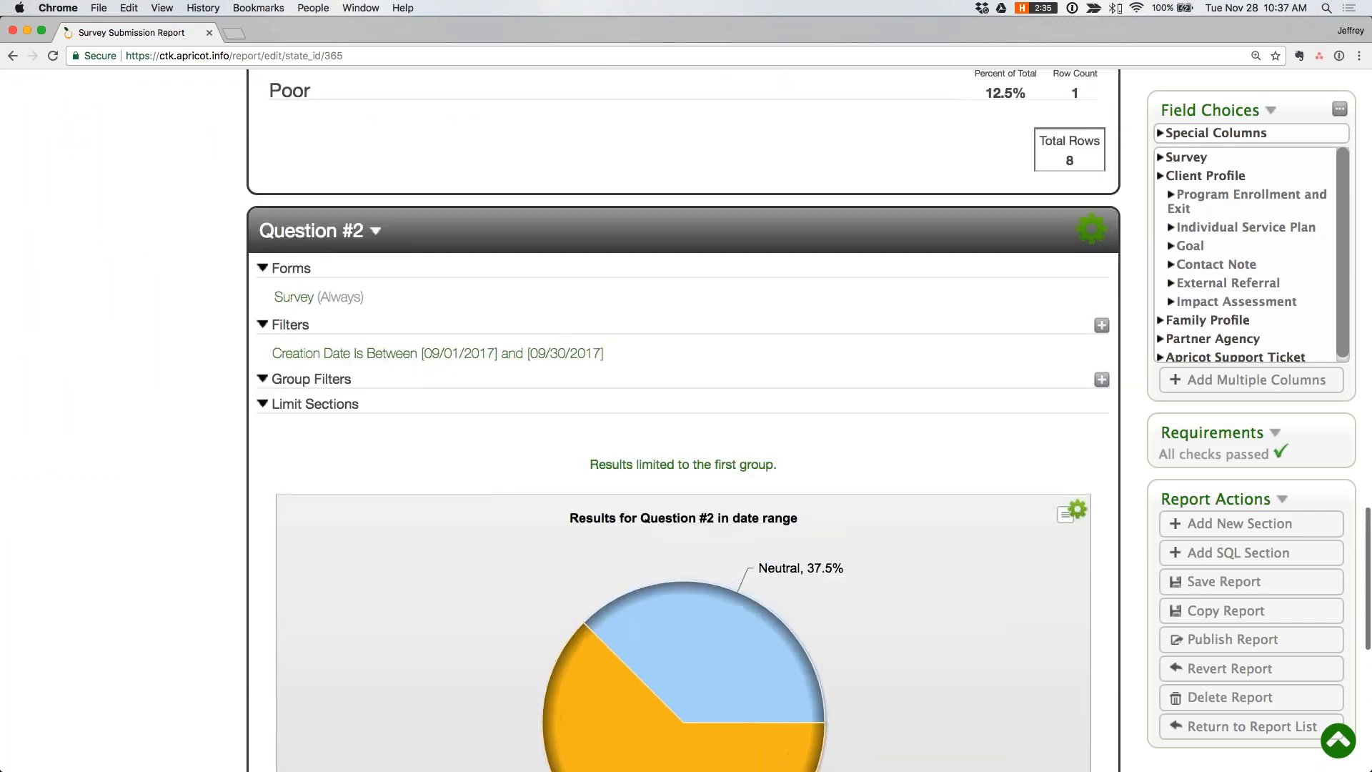
- Copy the Question #2 section within the Survey Submission Report and name the copy "Question #3"
click(1092, 229)
scroll(829, 572, down, 2)
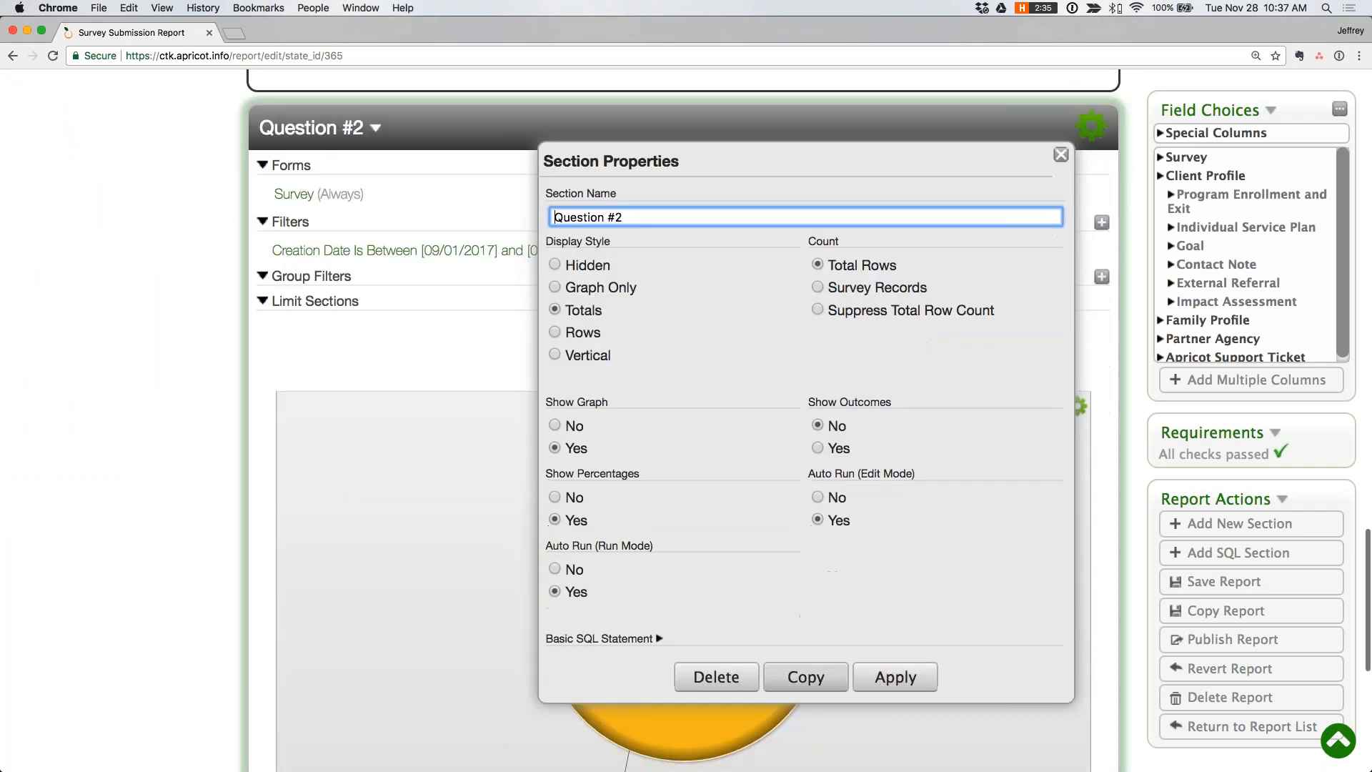
click(806, 678)
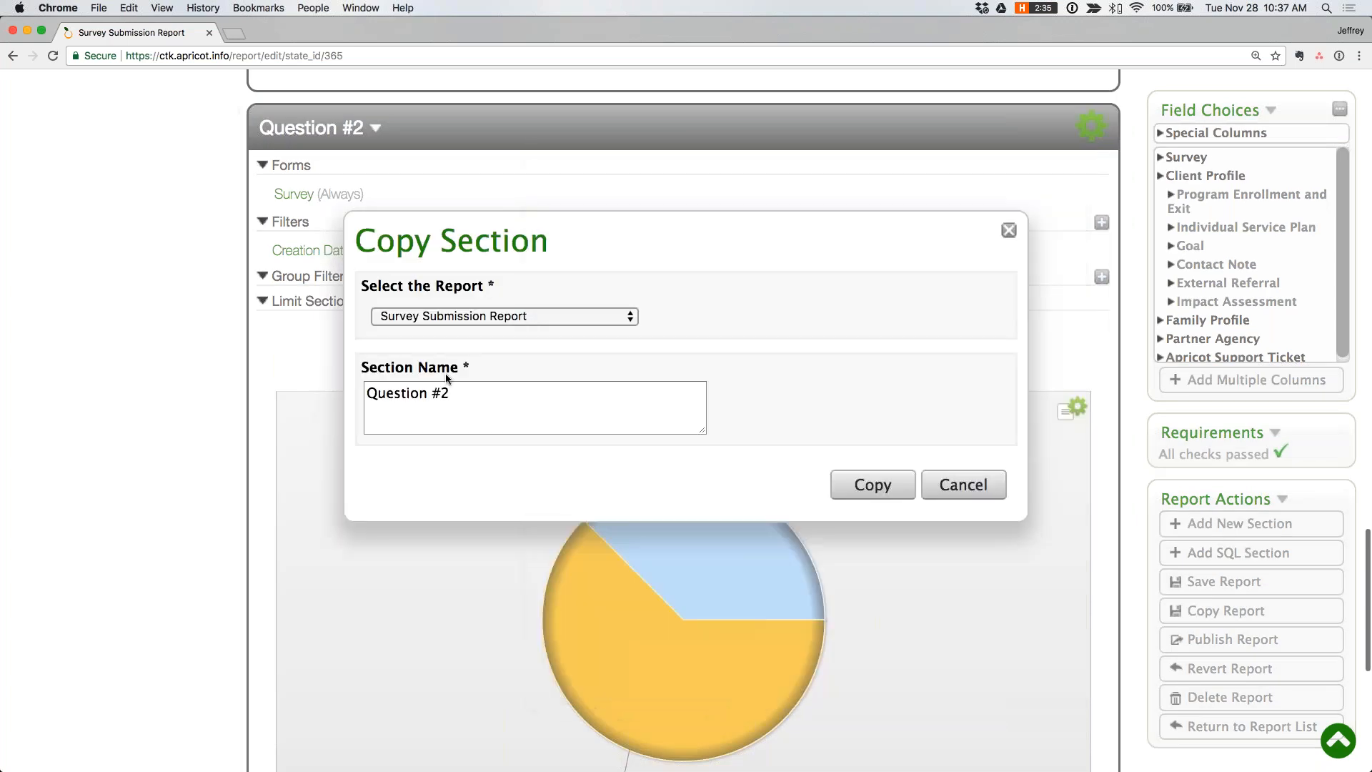
key(BackSpace)
text(3)
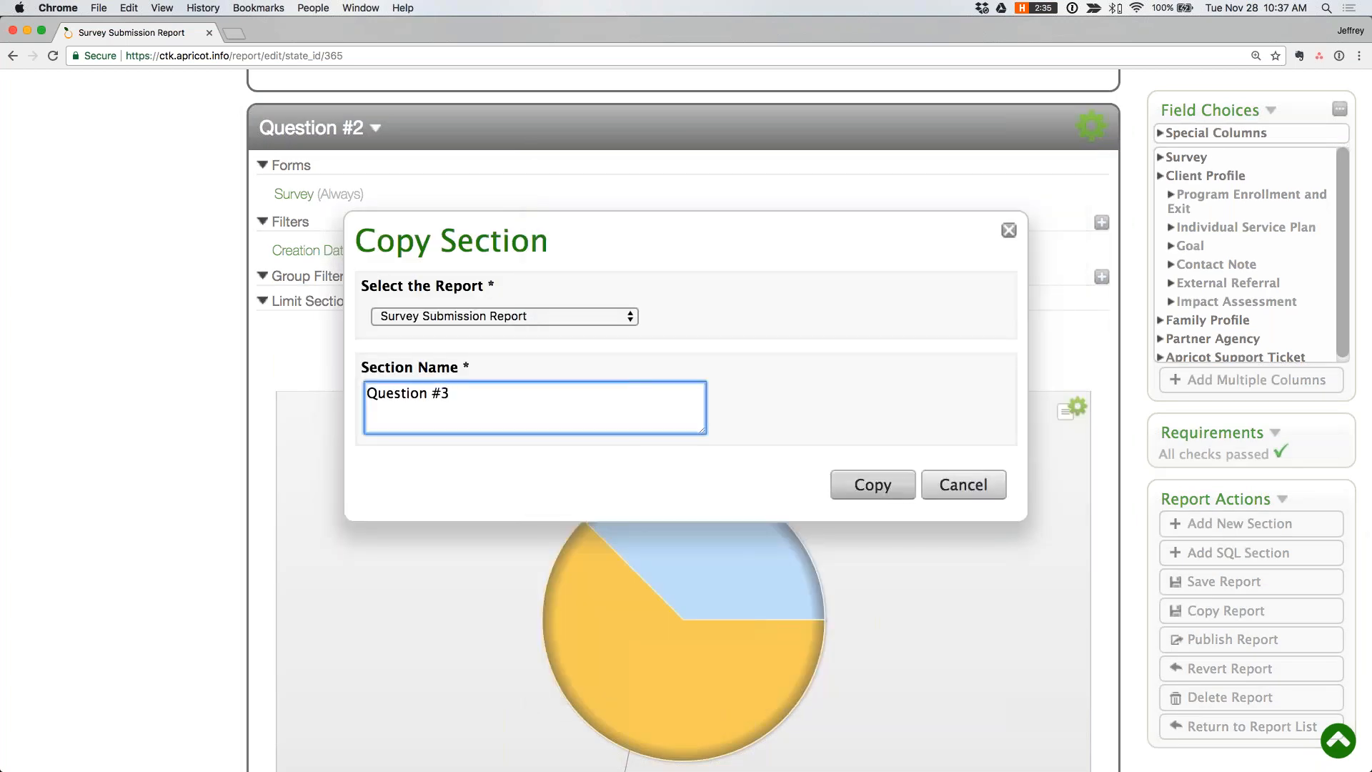
click(894, 487)
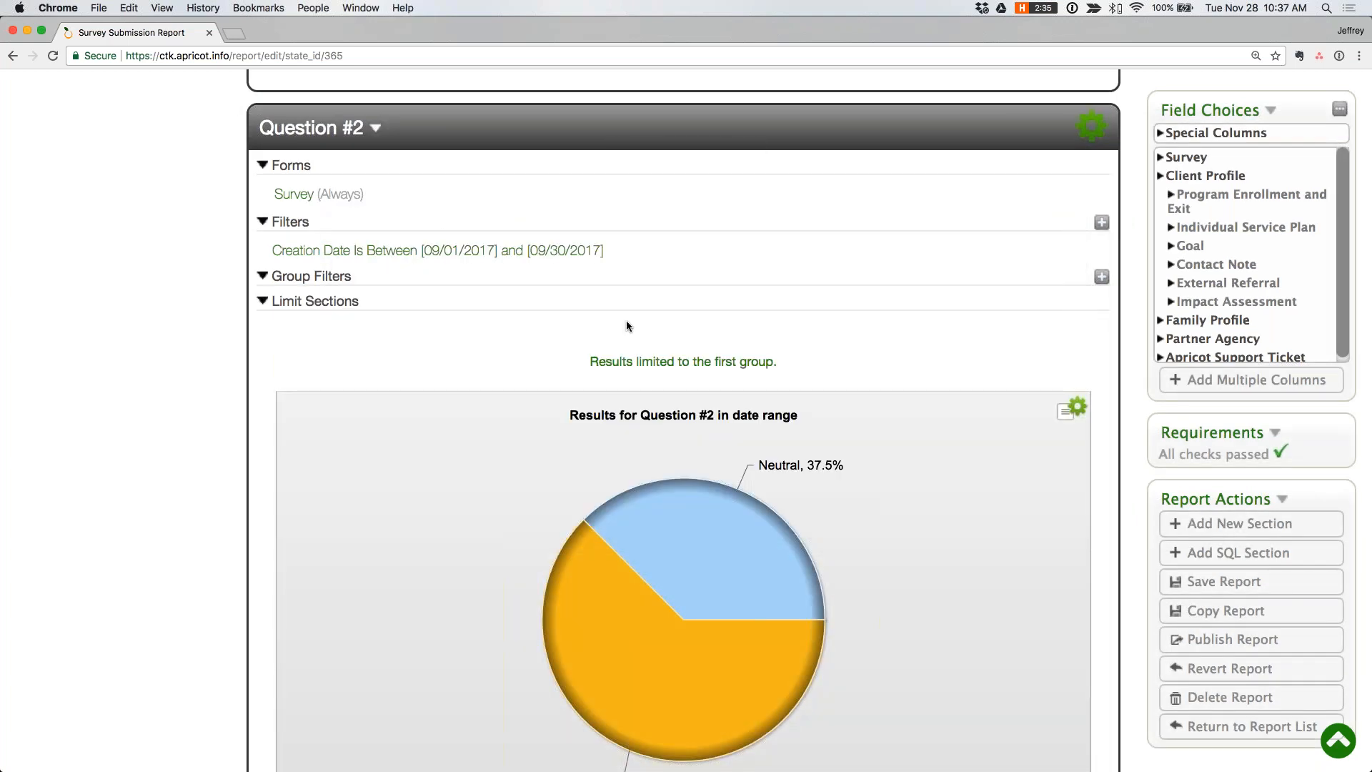
- Add the Survey field "How do you feel most days?" as the last column of the copied section
scroll(626, 326, down, 3)
scroll(626, 320, down, 15)
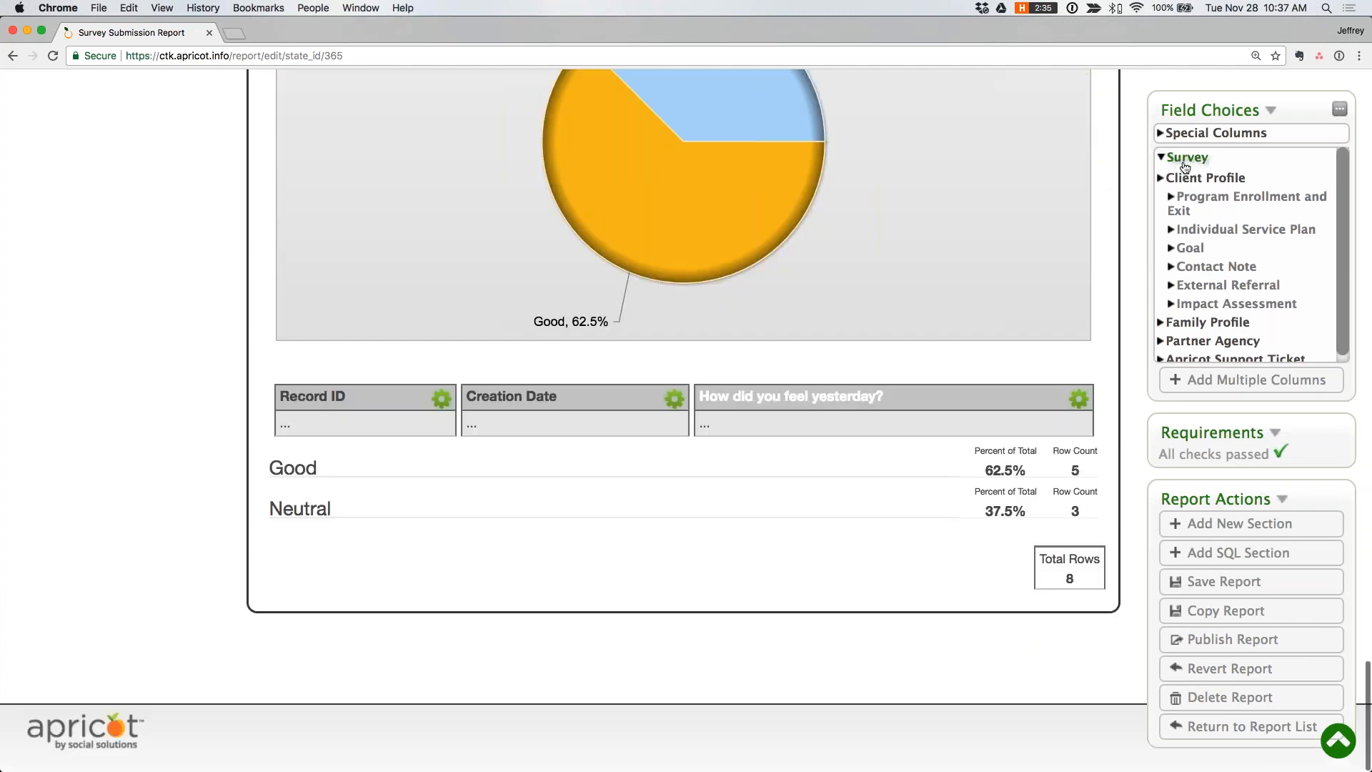
click(1186, 157)
click(1215, 238)
scroll(1225, 240, down, 2)
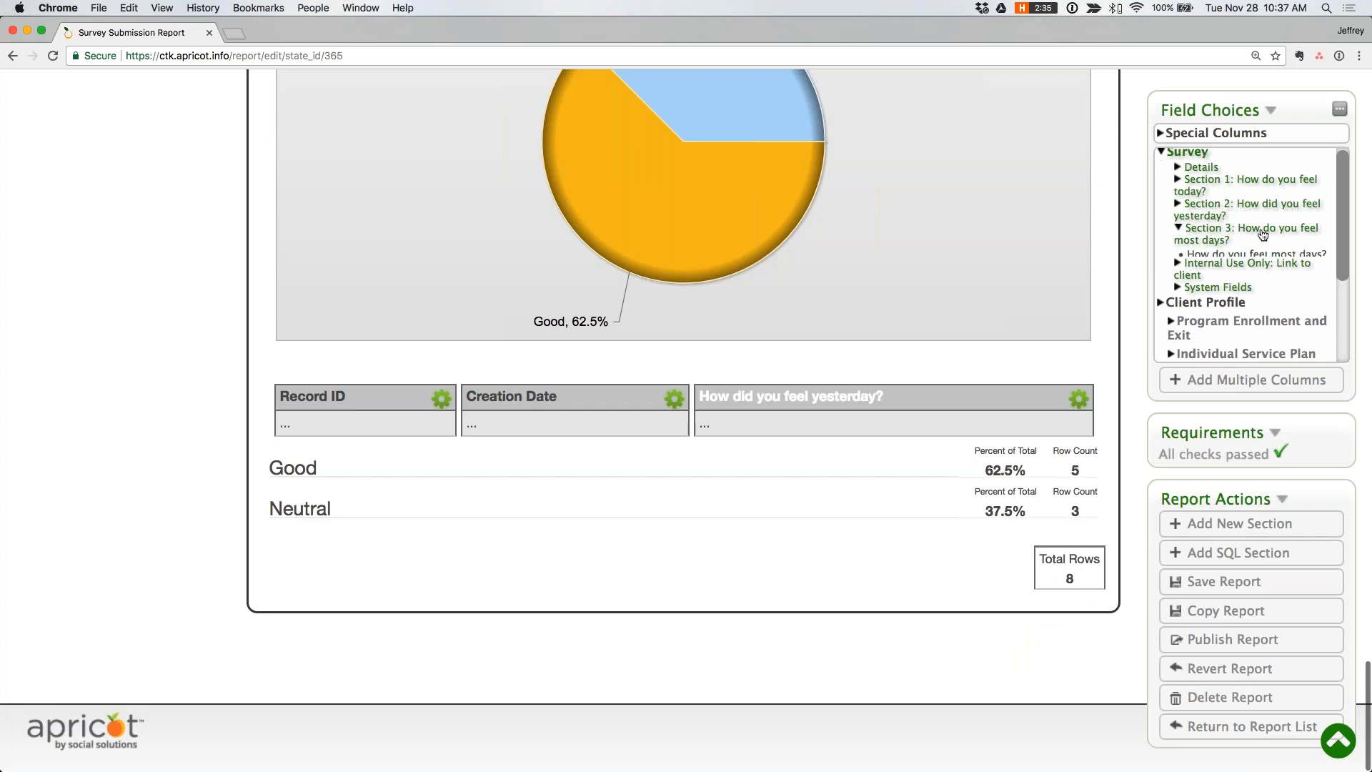
drag(1232, 238, 1015, 406)
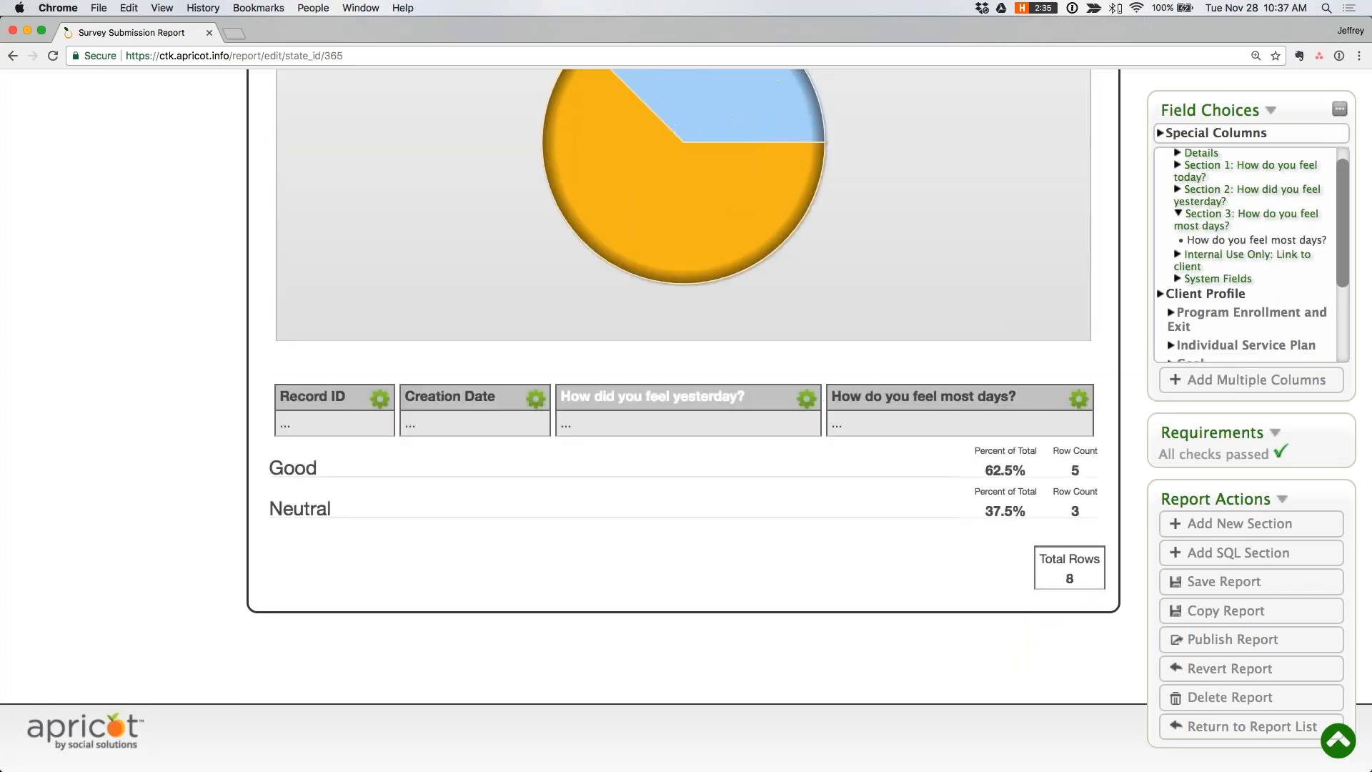
- Remove the "How did you feel yesterday?" column from the Question #3 section and group the section by "How do you feel most days?"
click(806, 399)
click(481, 748)
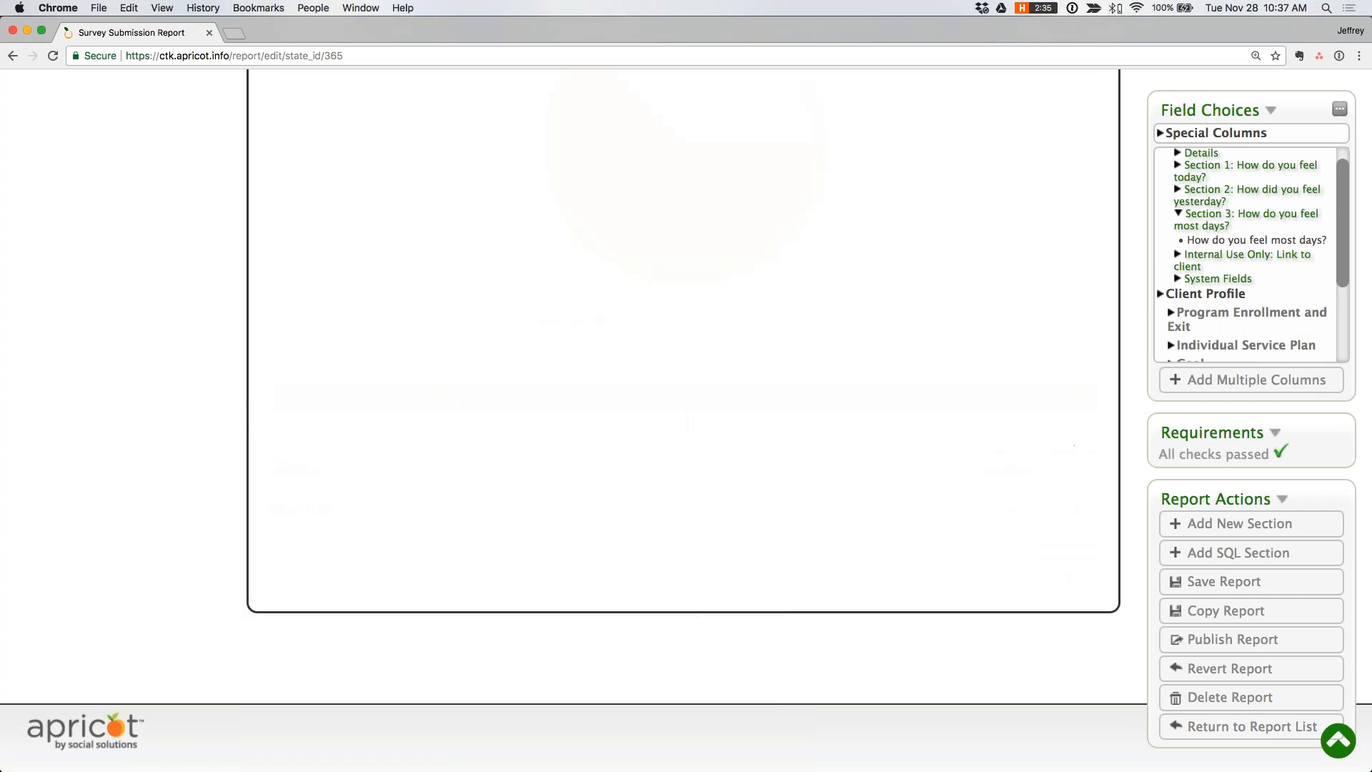
click(1079, 491)
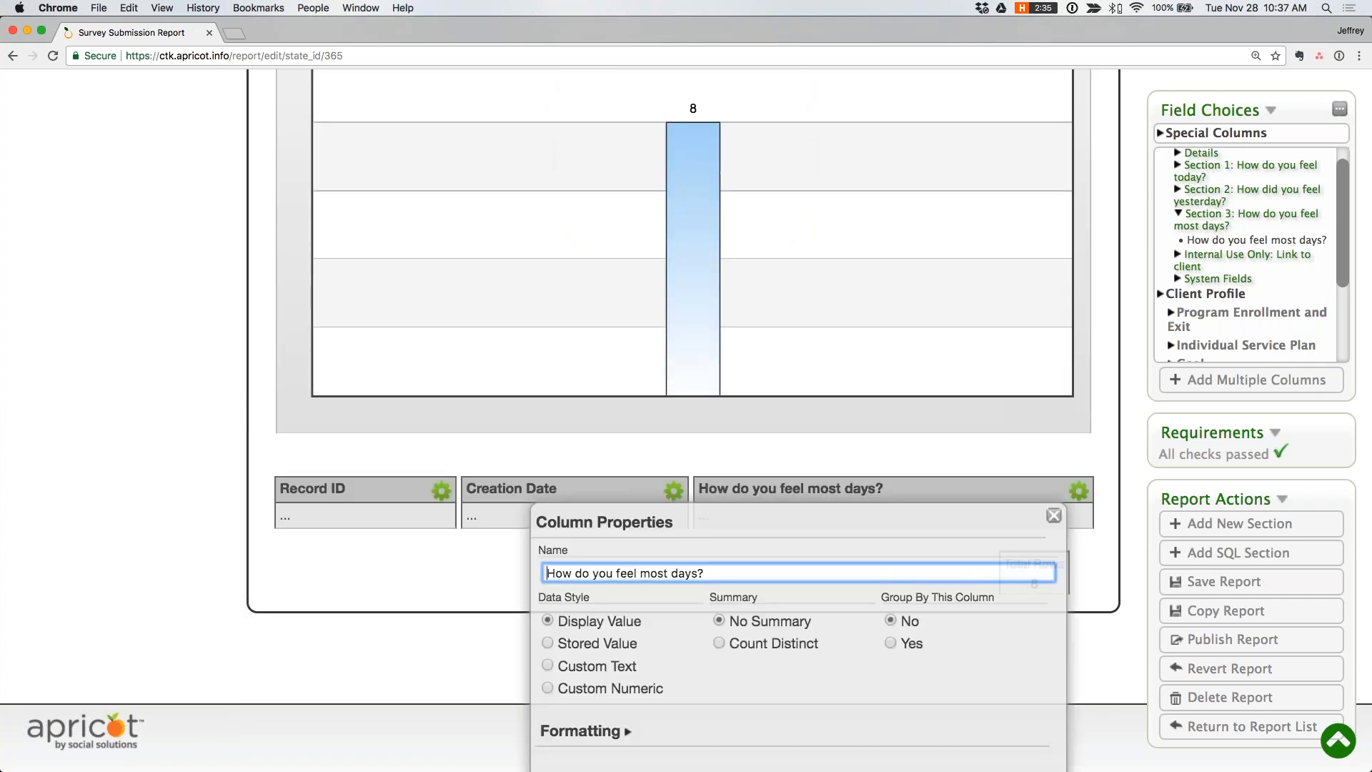
click(898, 642)
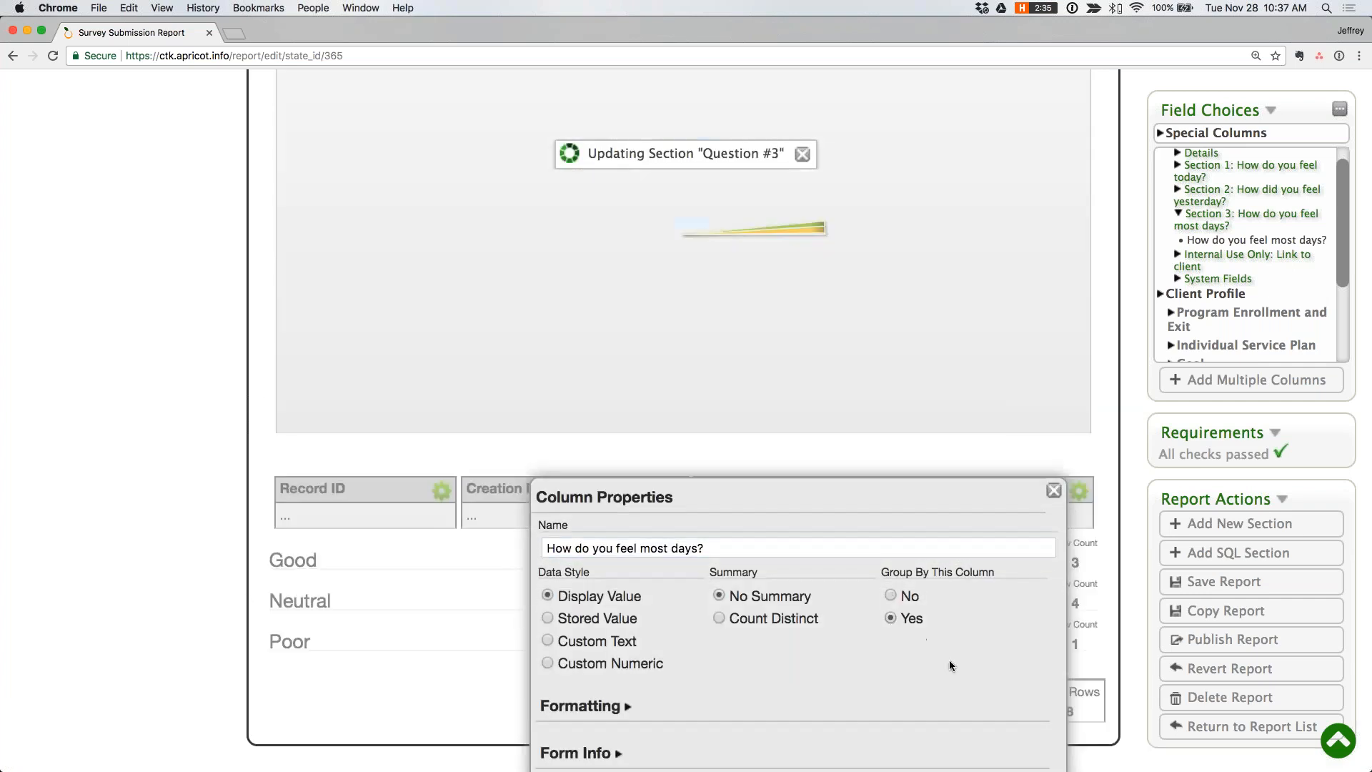
click(1054, 490)
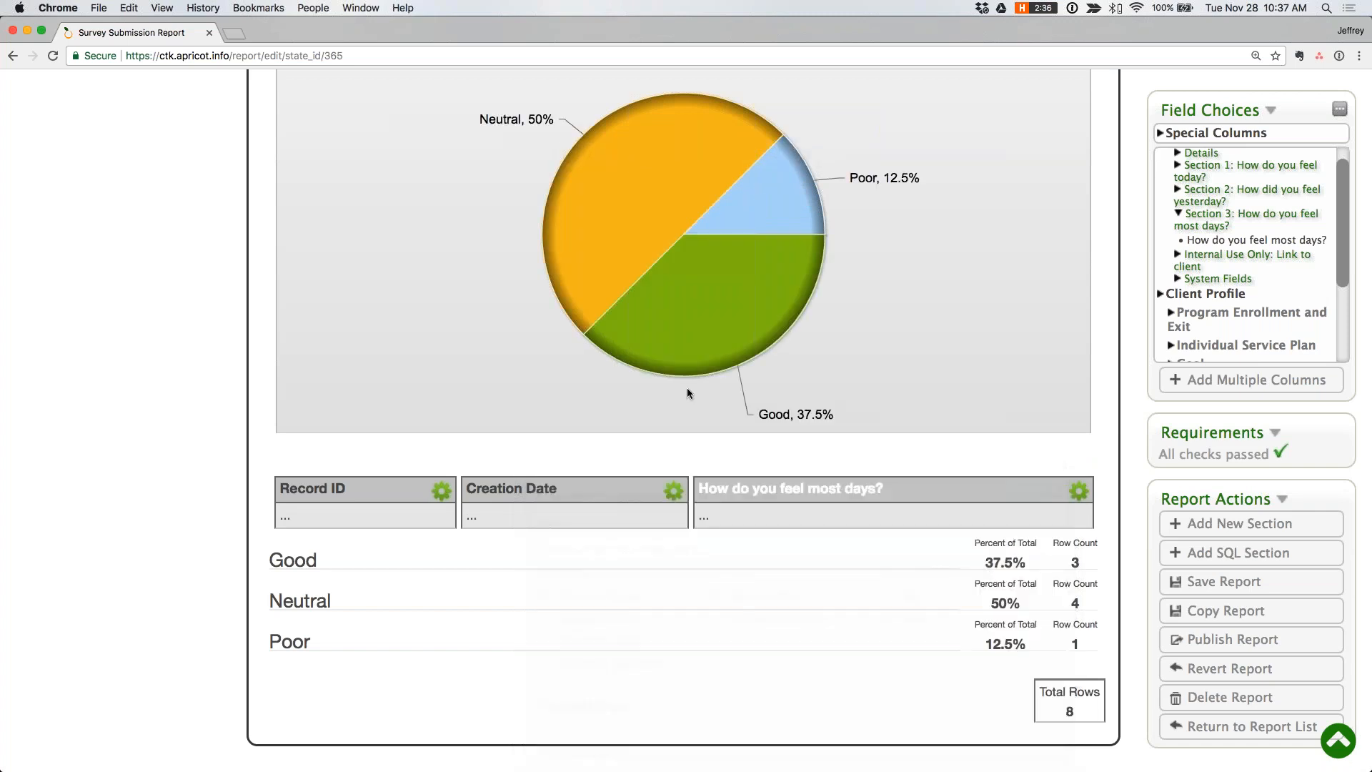
- Examine the Question #3 section's filter, chart and grouped rows, and compare them with the earlier question sections
scroll(689, 392, up, 5)
scroll(689, 392, up, 1)
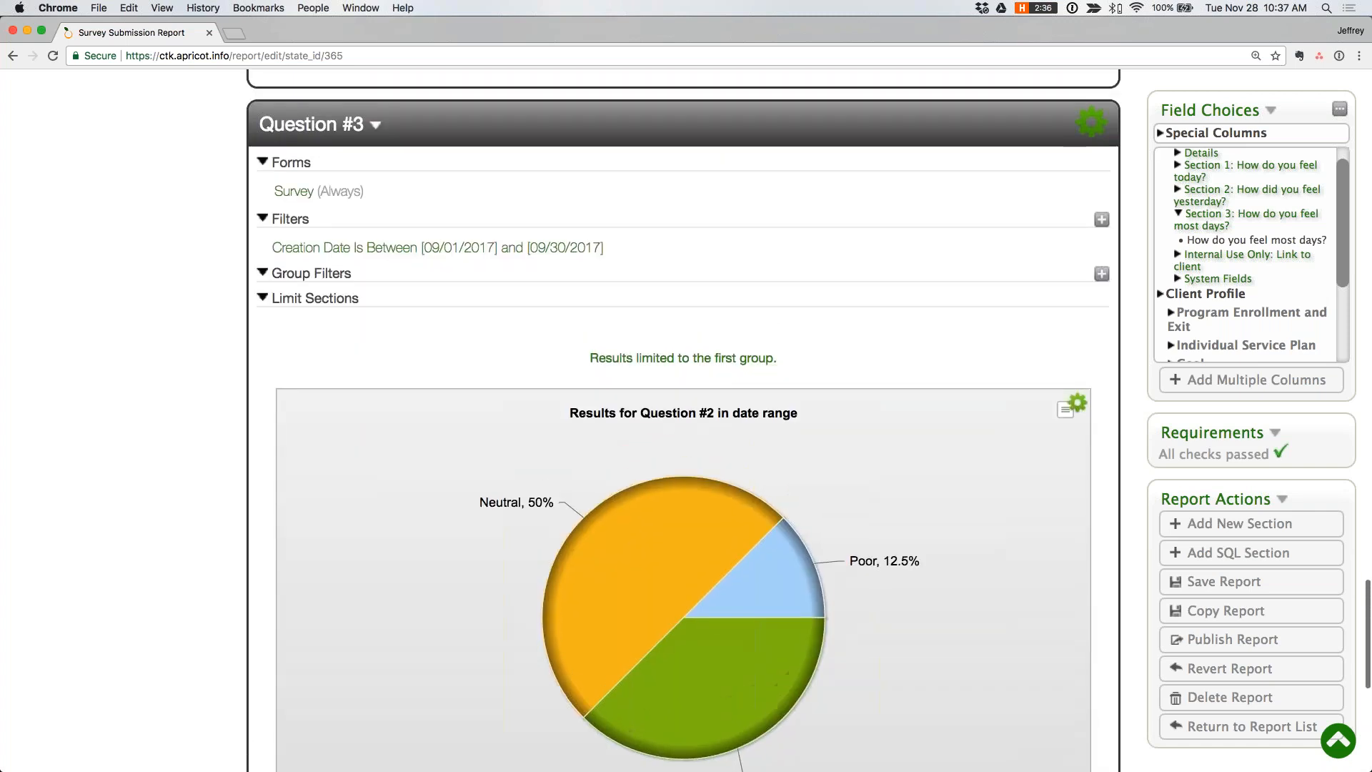
scroll(874, 433, down, 4)
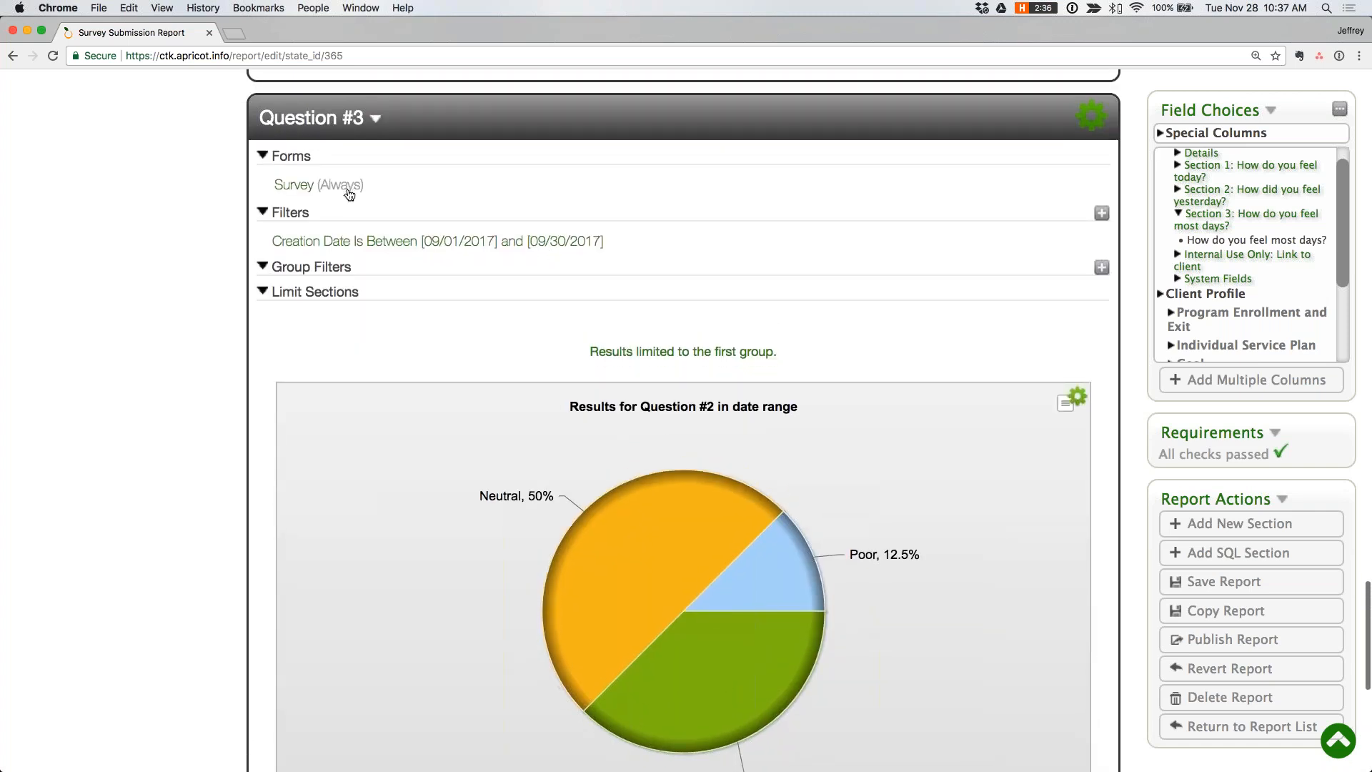
scroll(890, 254, down, 5)
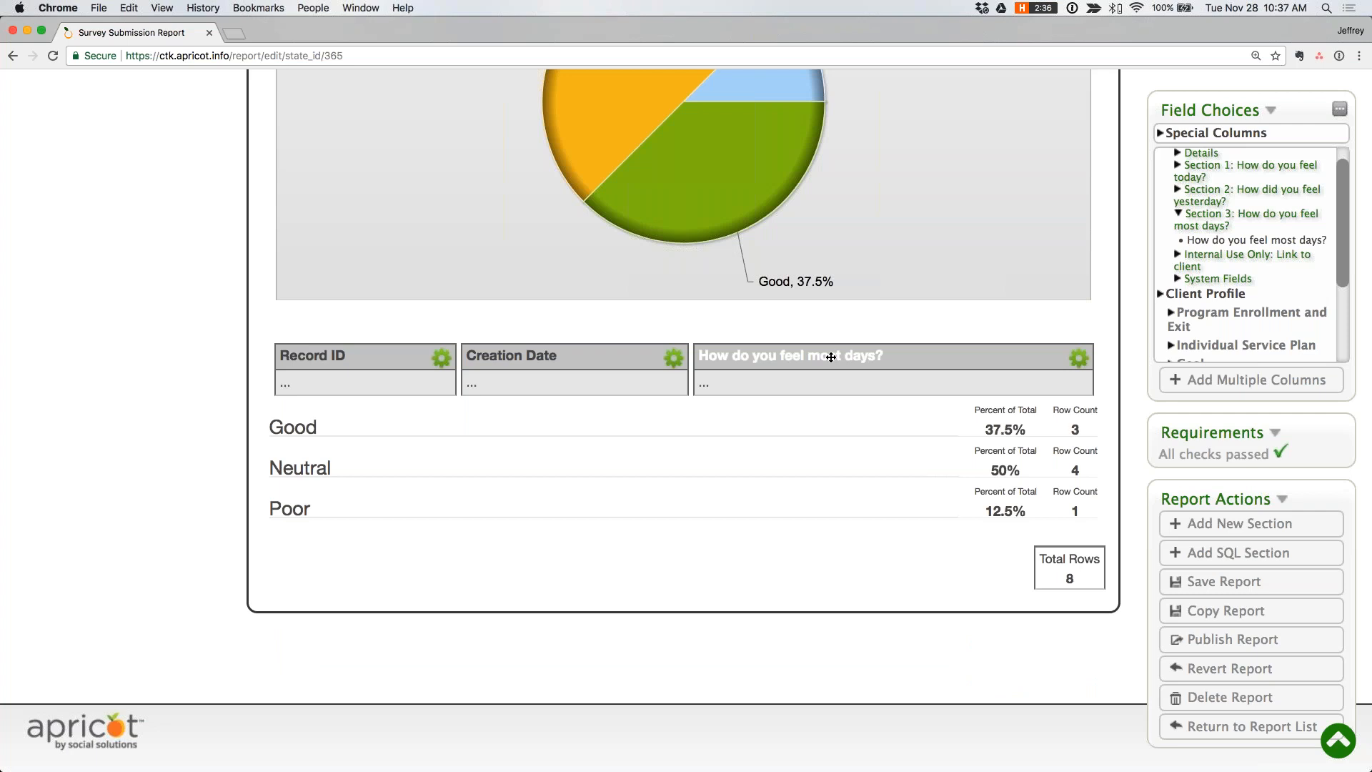
scroll(830, 357, up, 15)
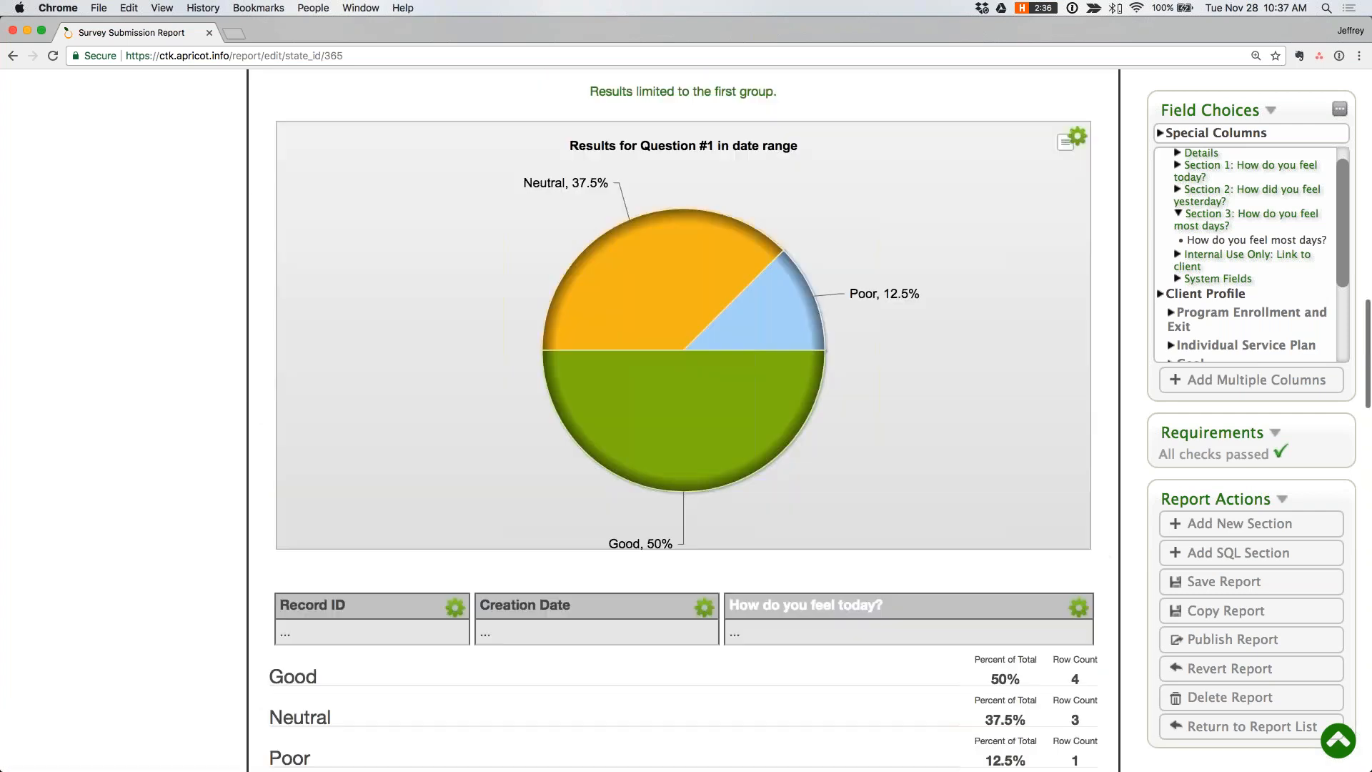
scroll(722, 312, up, 3)
scroll(721, 312, down, 6)
scroll(721, 315, down, 20)
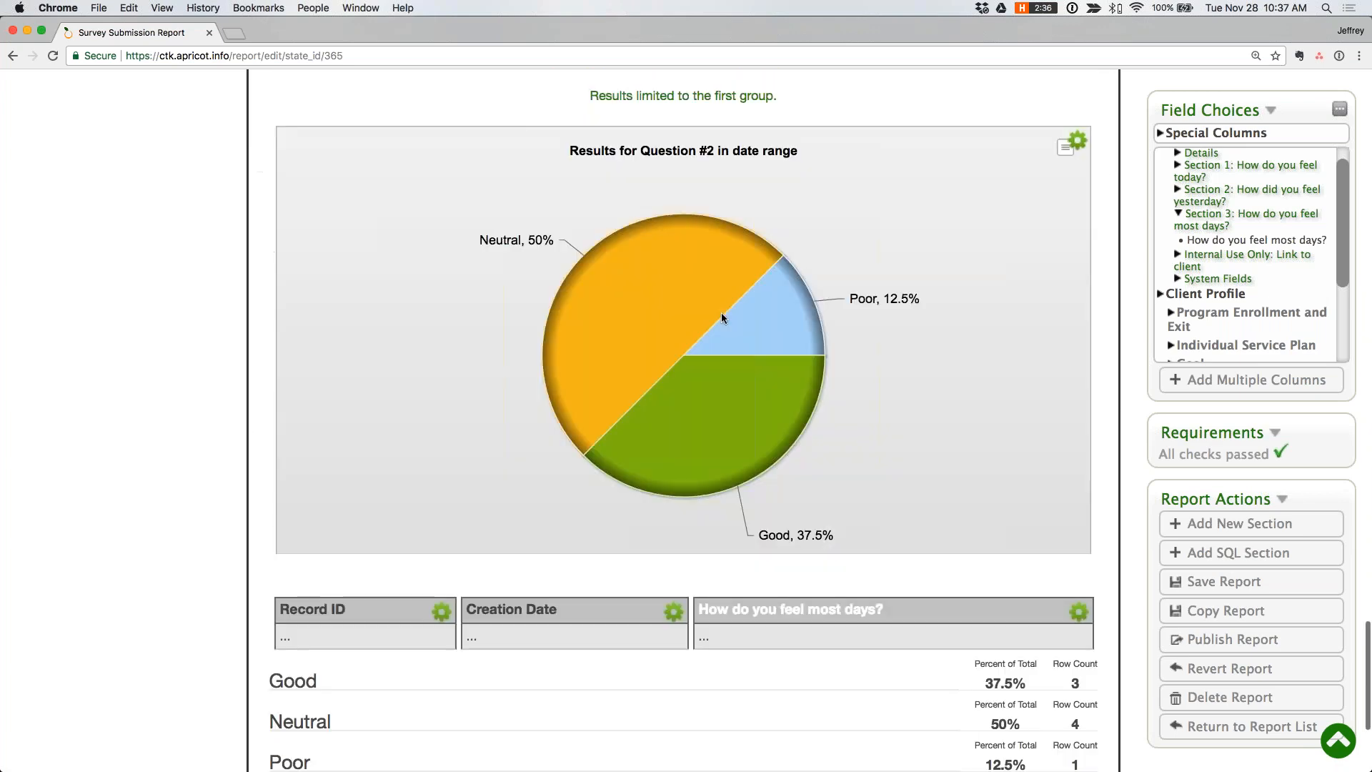
scroll(721, 317, down, 3)
- Publish the Survey Submission Report and open the published report to run it
click(1234, 639)
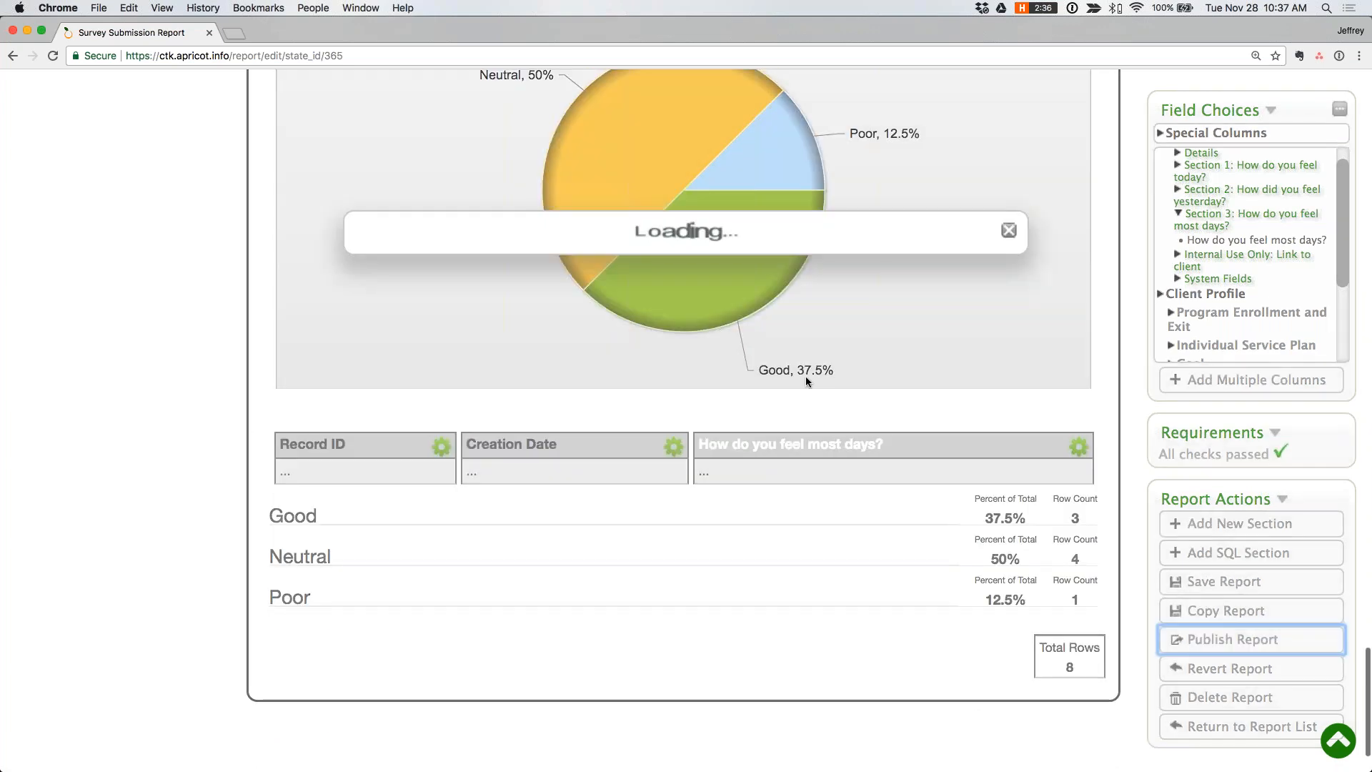
click(871, 372)
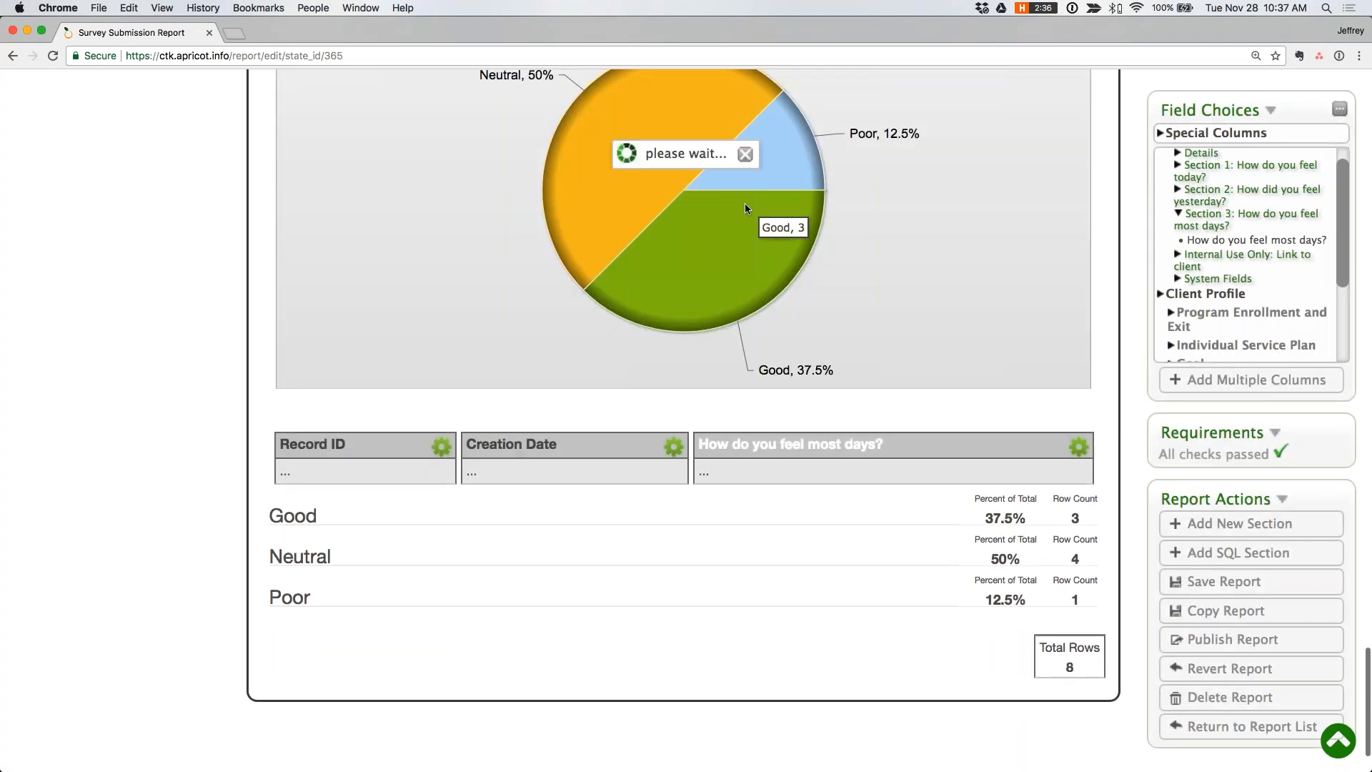
click(652, 192)
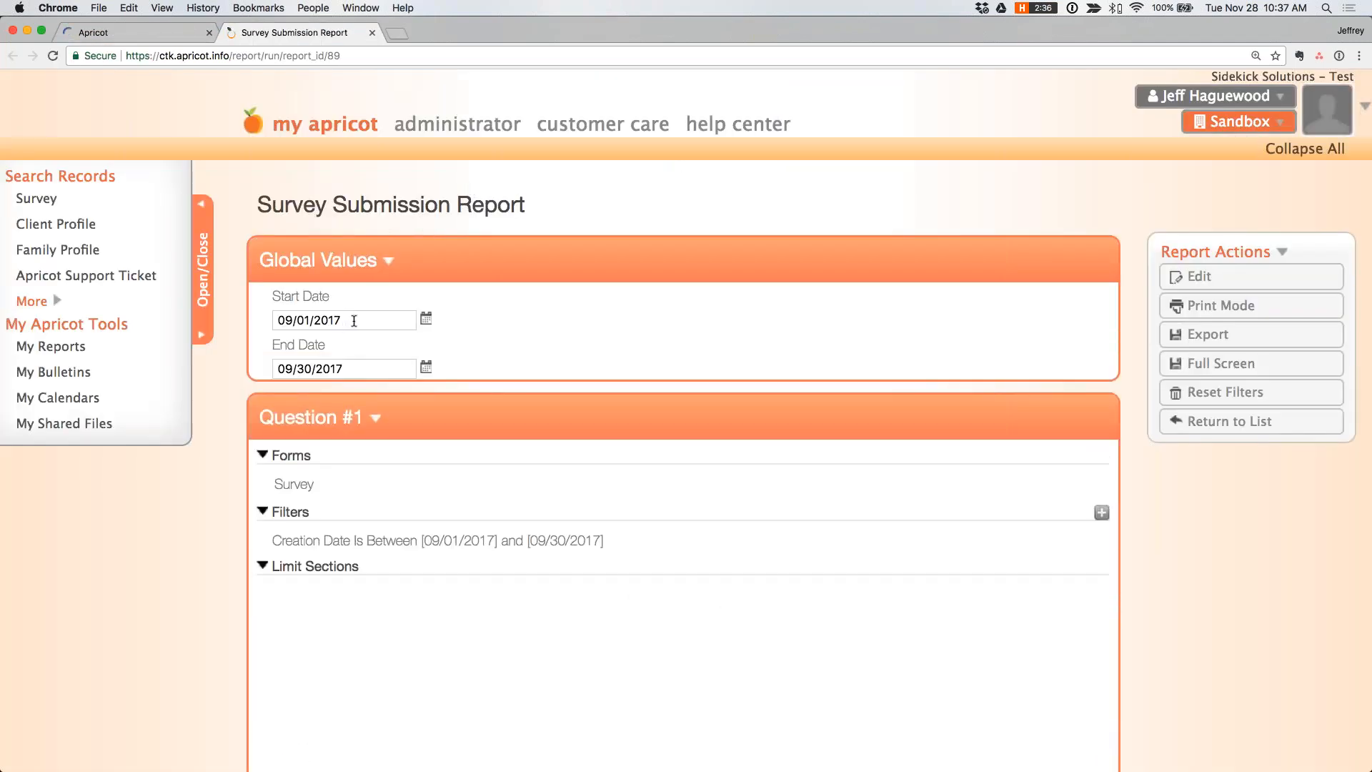
- Set the published report's global date range to start on 11/1/2017 and end on 11/30/2017
click(350, 320)
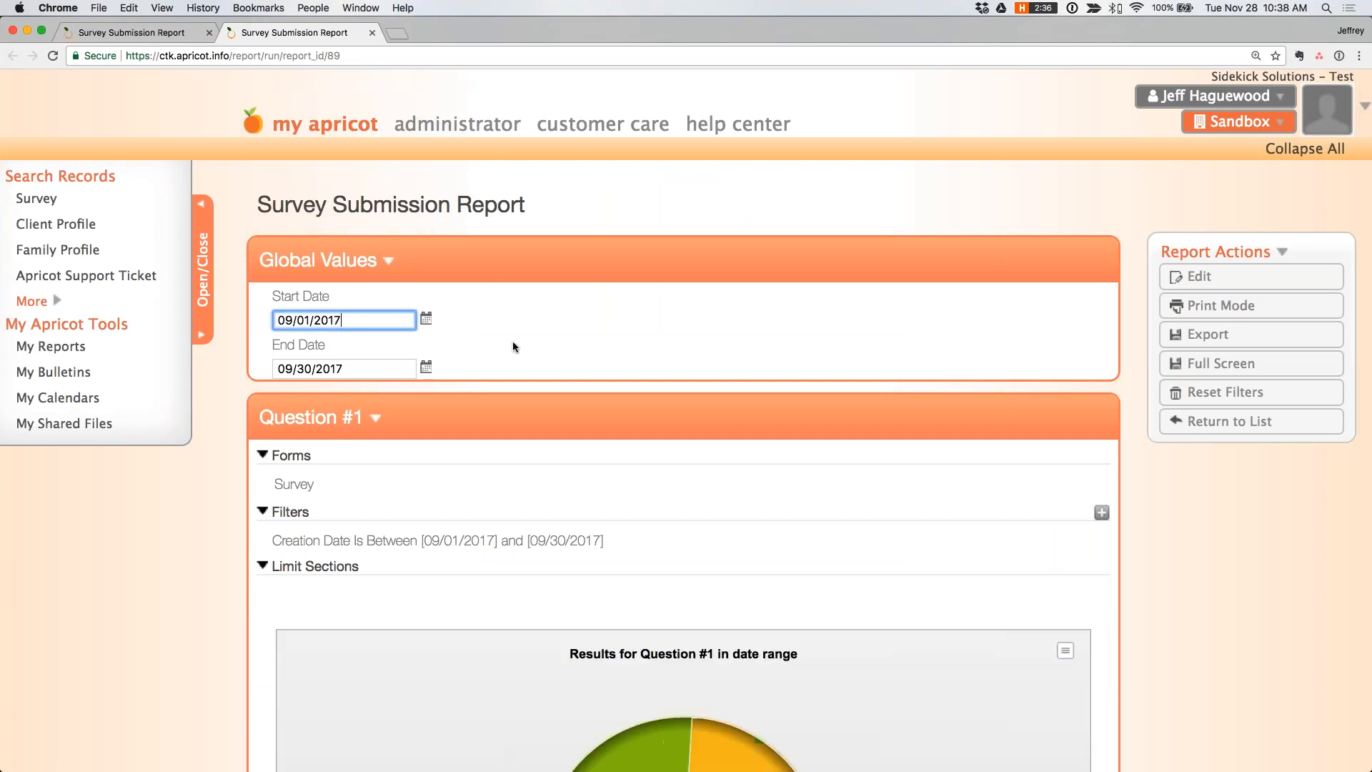
scroll(513, 347, down, 5)
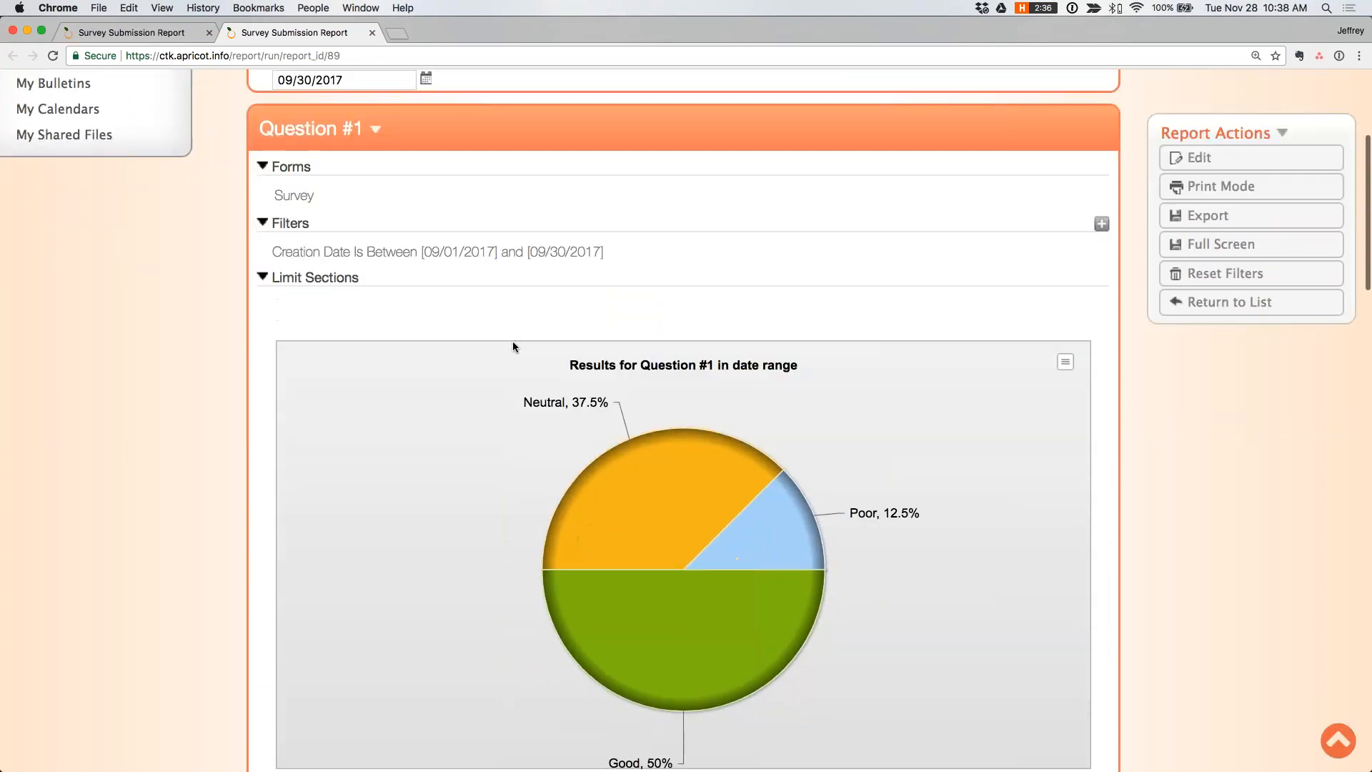
scroll(513, 347, down, 10)
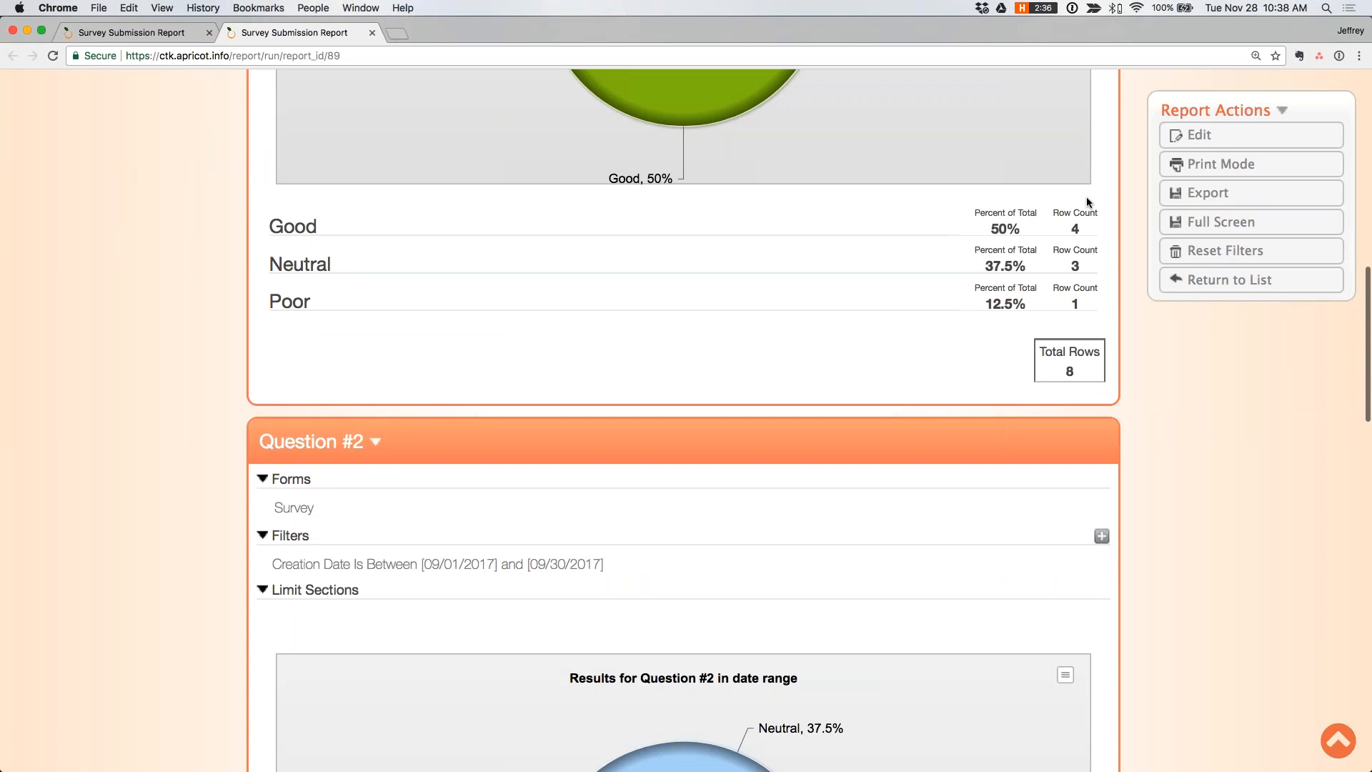
scroll(1086, 196, down, 20)
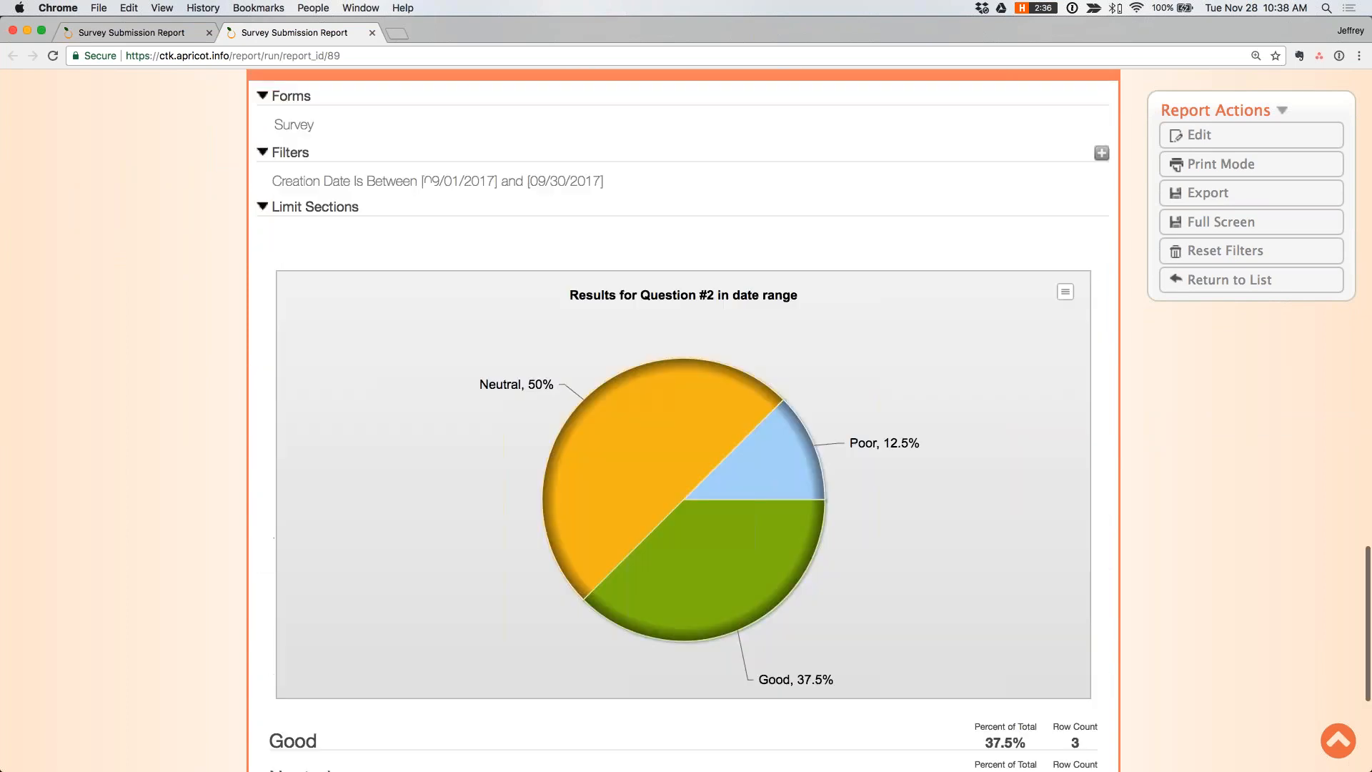
scroll(347, 321, up, 20)
drag(346, 322, 280, 320)
text(11/1/2017)
key(Tab)
text(11/30/2017)
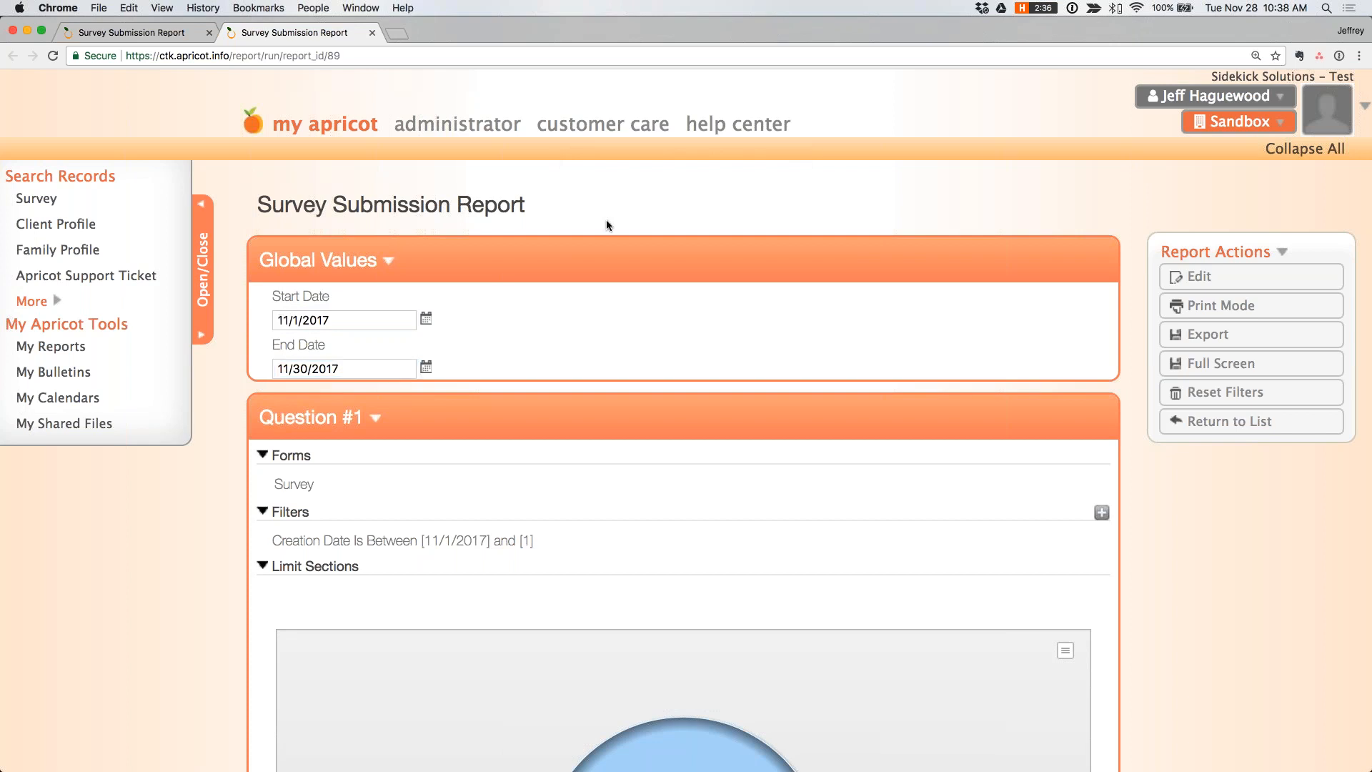
- Review the charts, percentages and row counts of Question #1, Question #2 and Question #3 for the new date range
scroll(666, 194, down, 5)
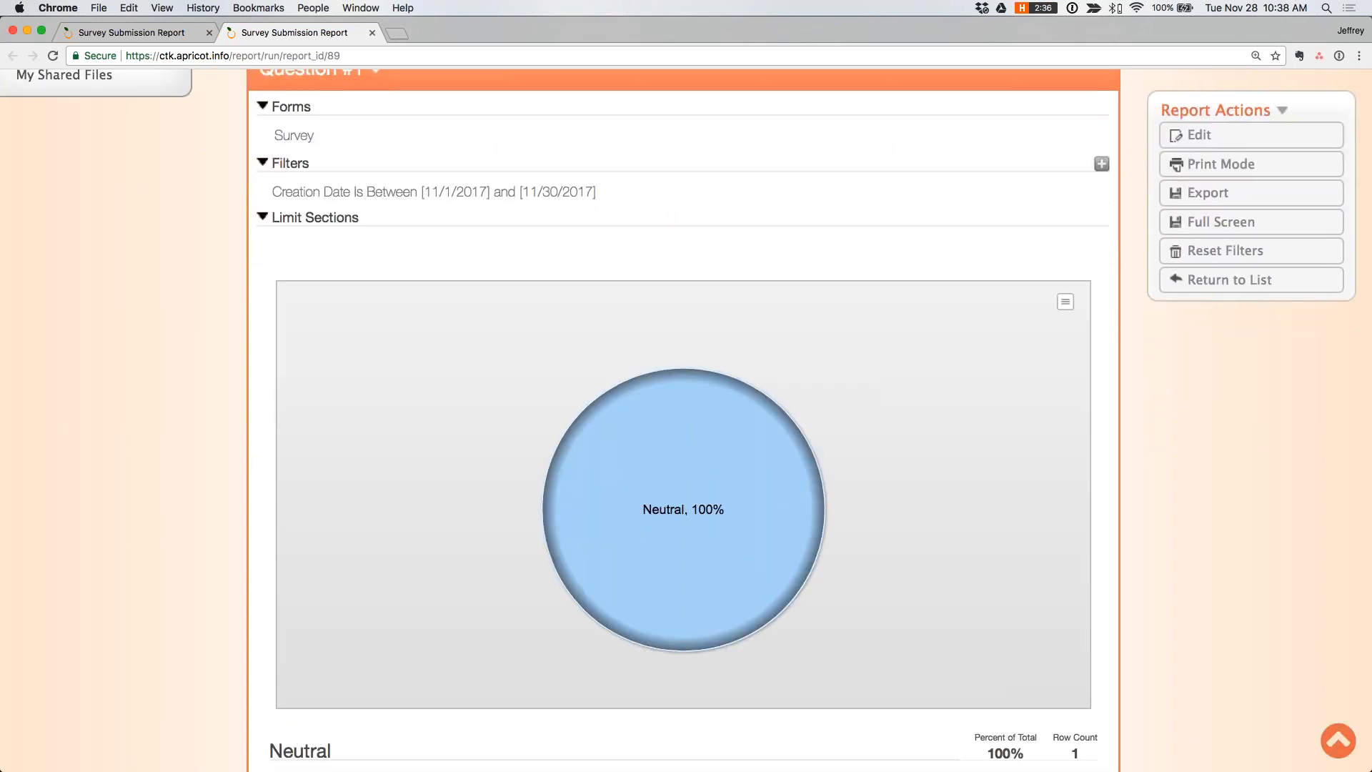
scroll(1010, 473, down, 3)
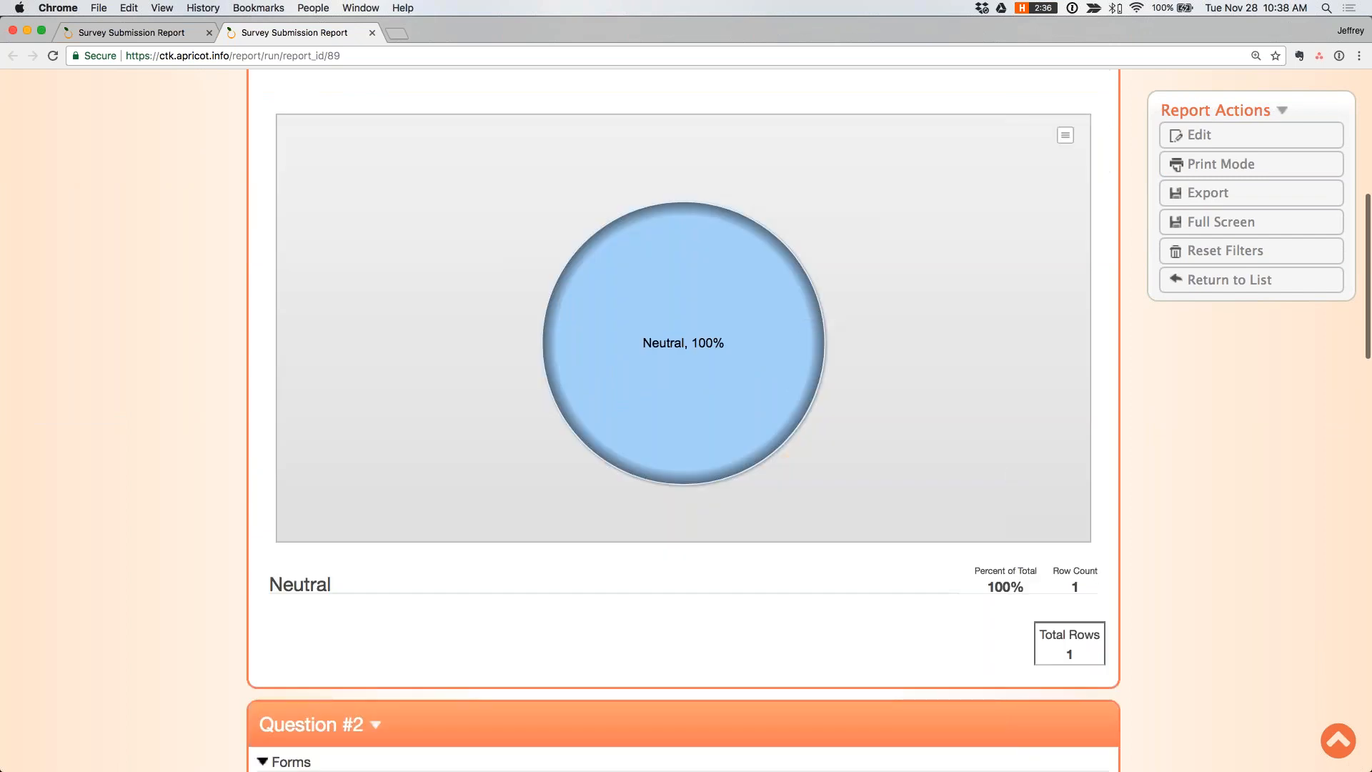
scroll(790, 597, down, 2)
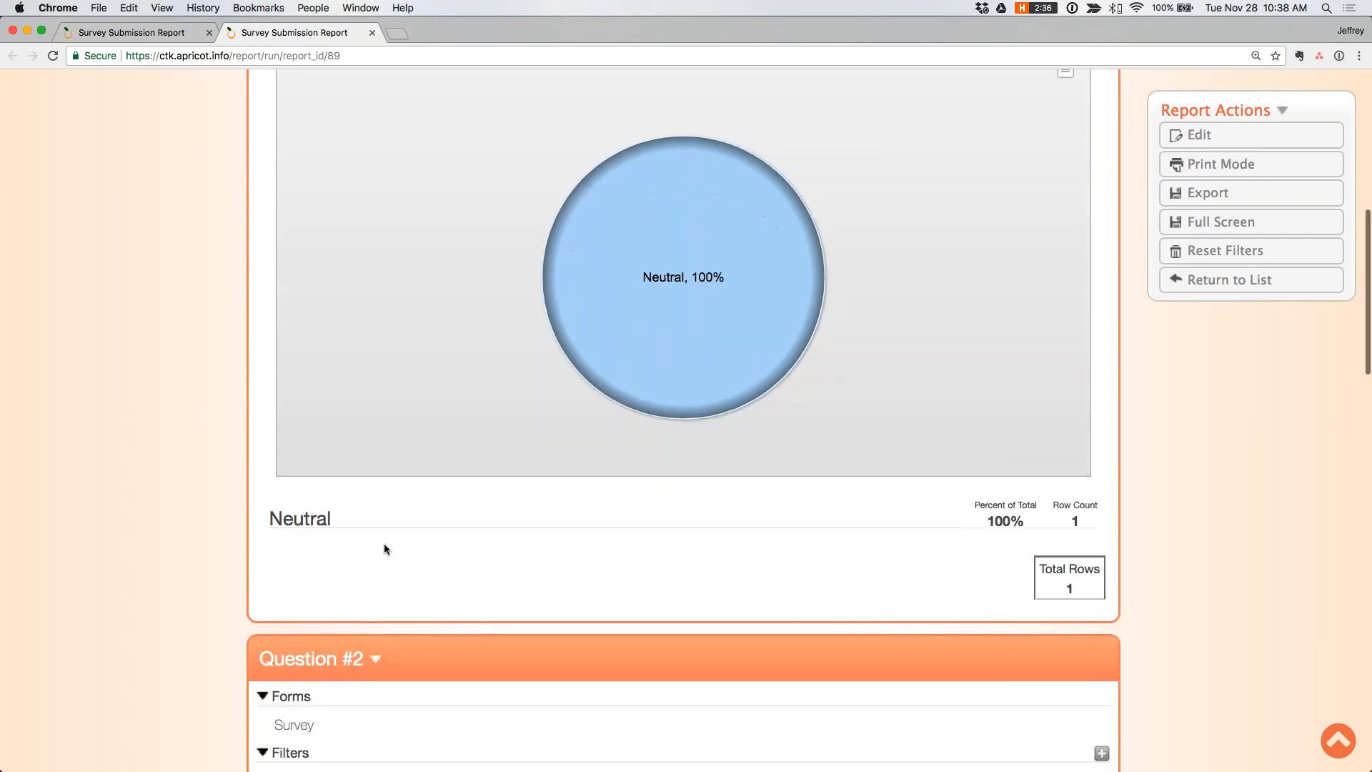
scroll(384, 549, down, 8)
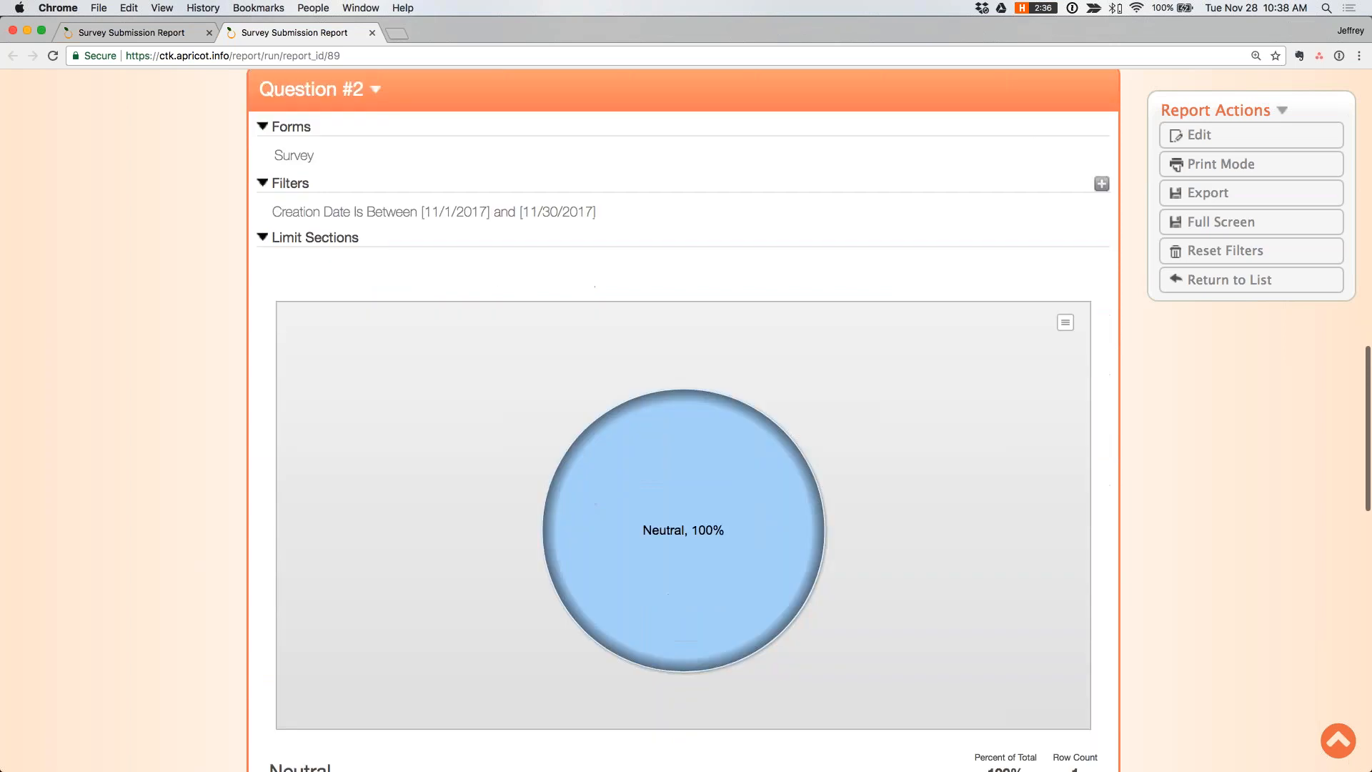
scroll(683, 421, down, 4)
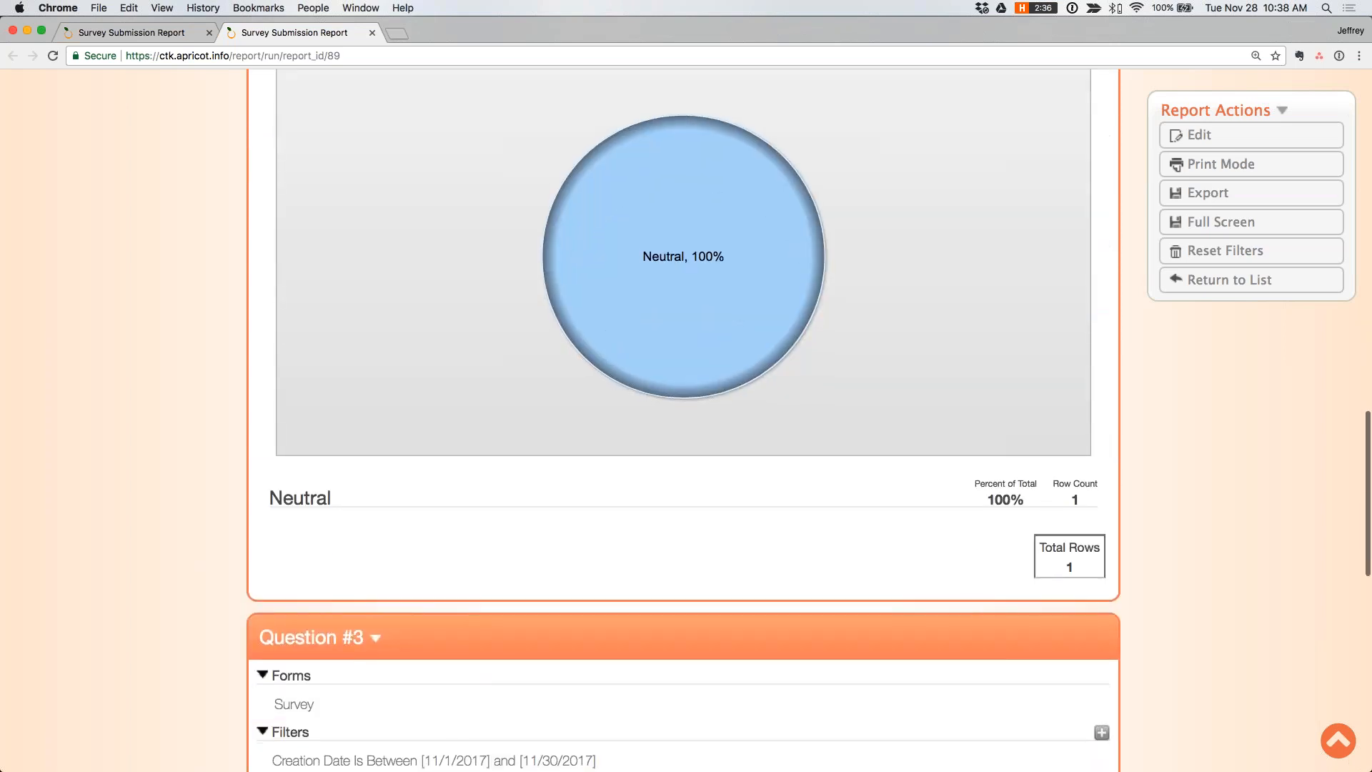
scroll(683, 420, down, 10)
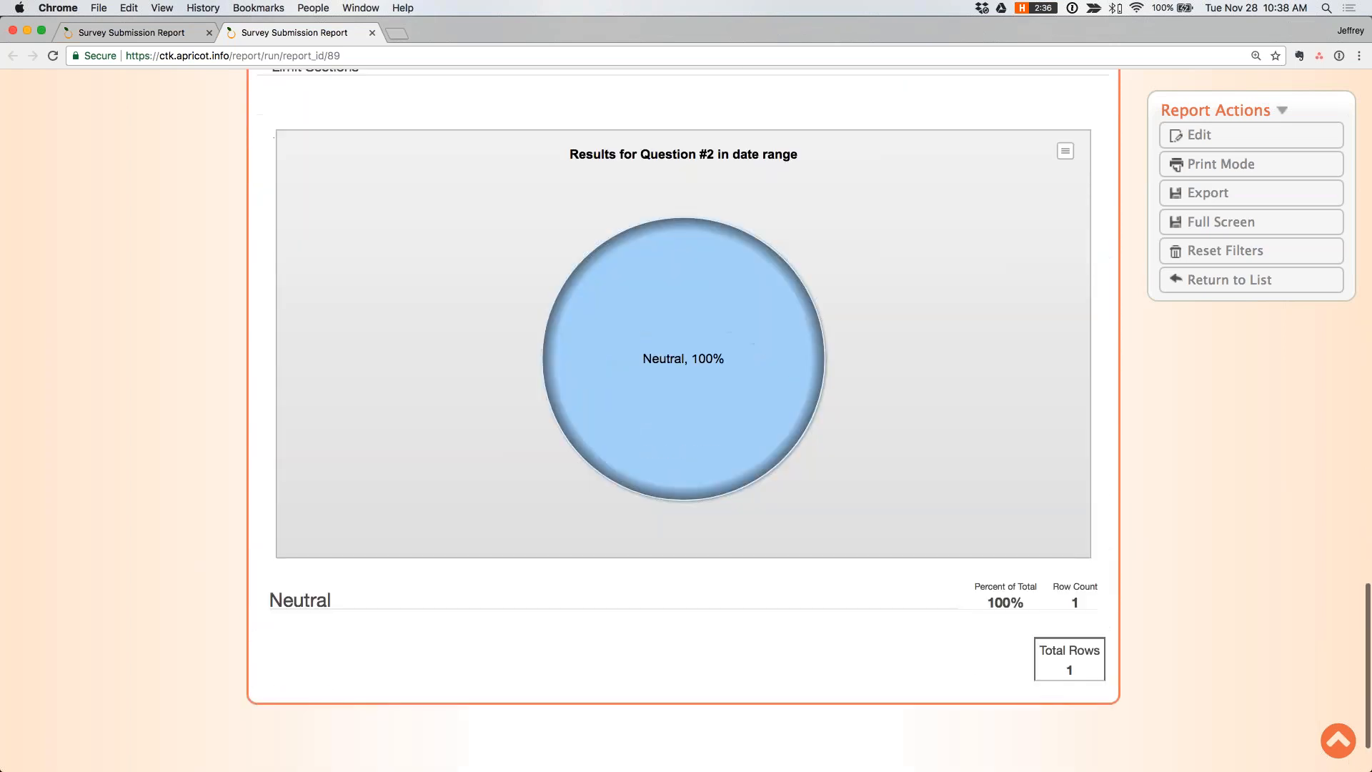
scroll(683, 420, up, 20)
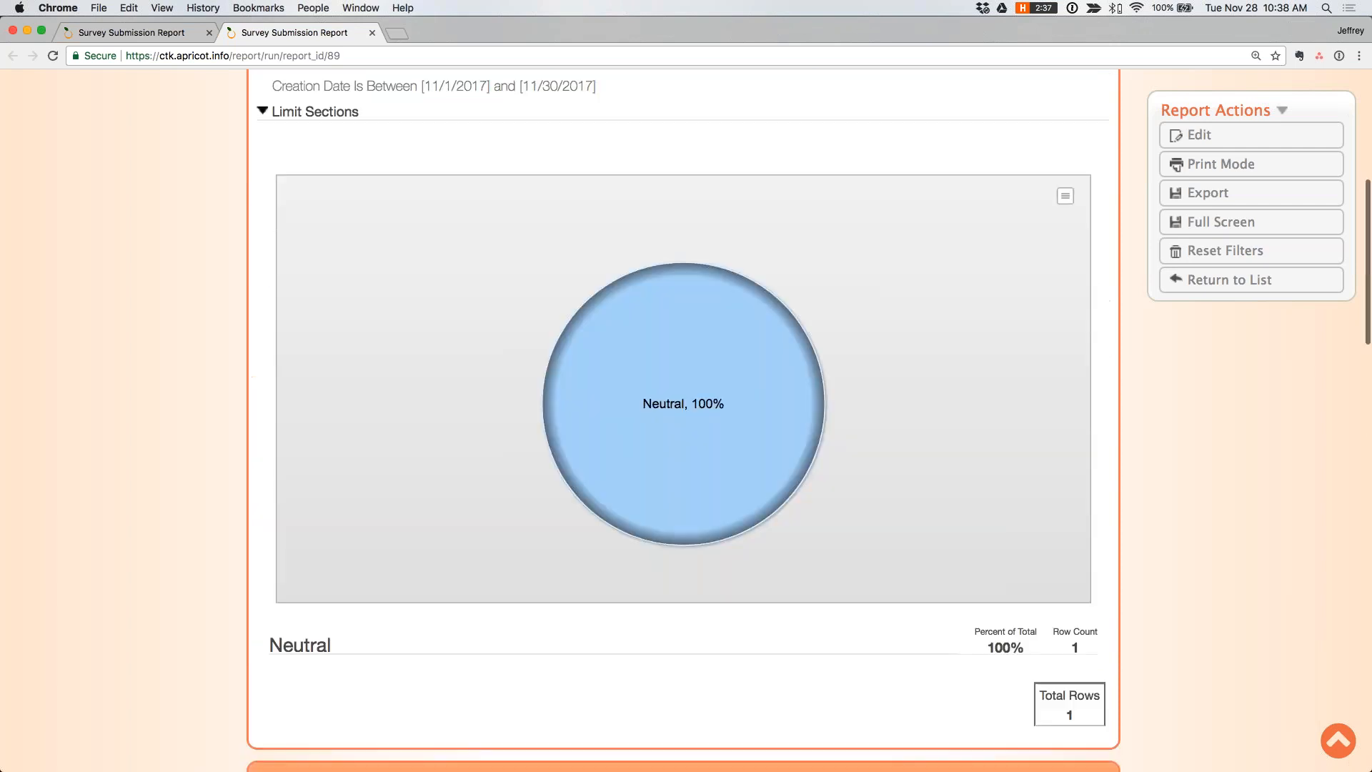
scroll(683, 421, up, 6)
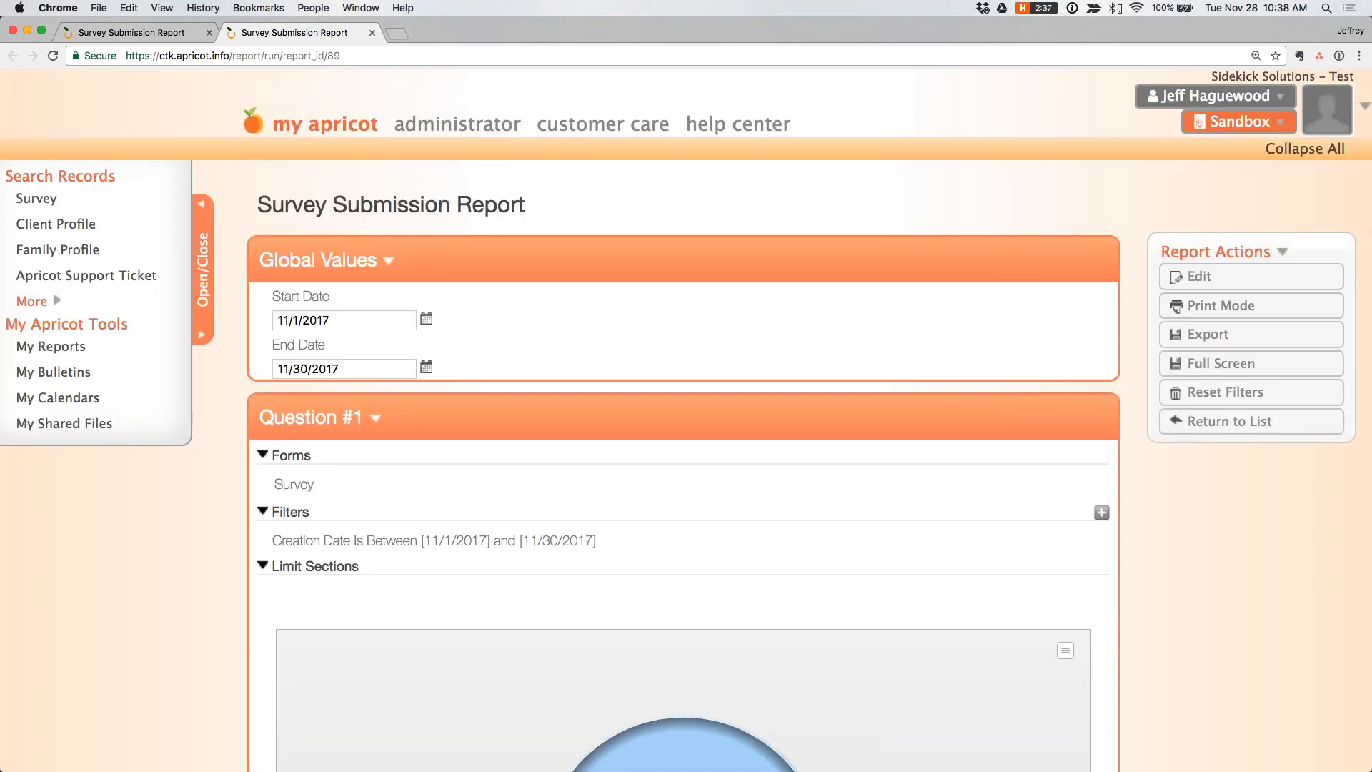